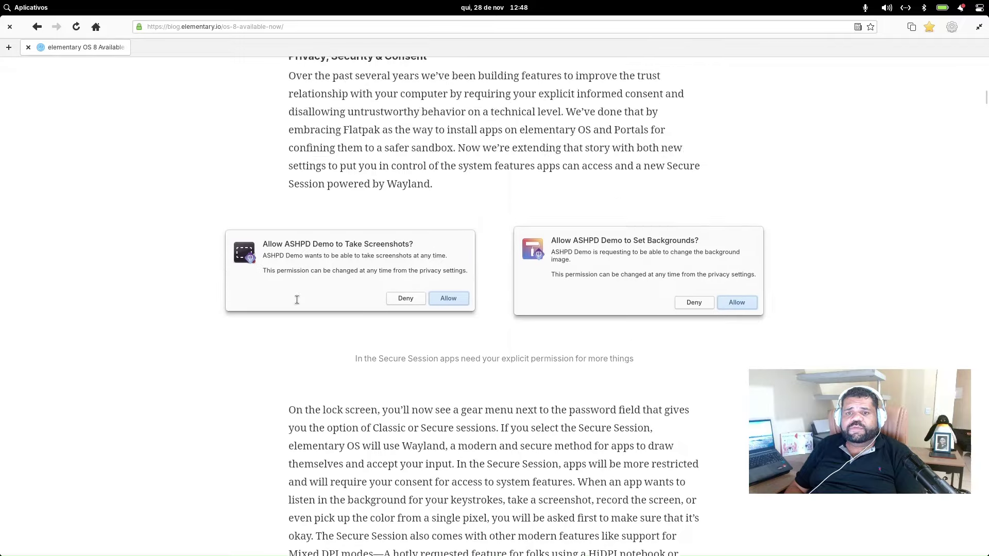
Read the Secure Session part of the elementary OS 8 article and close the browser.
scroll(296, 299, "down", 3)
scroll(297, 300, "up", 1)
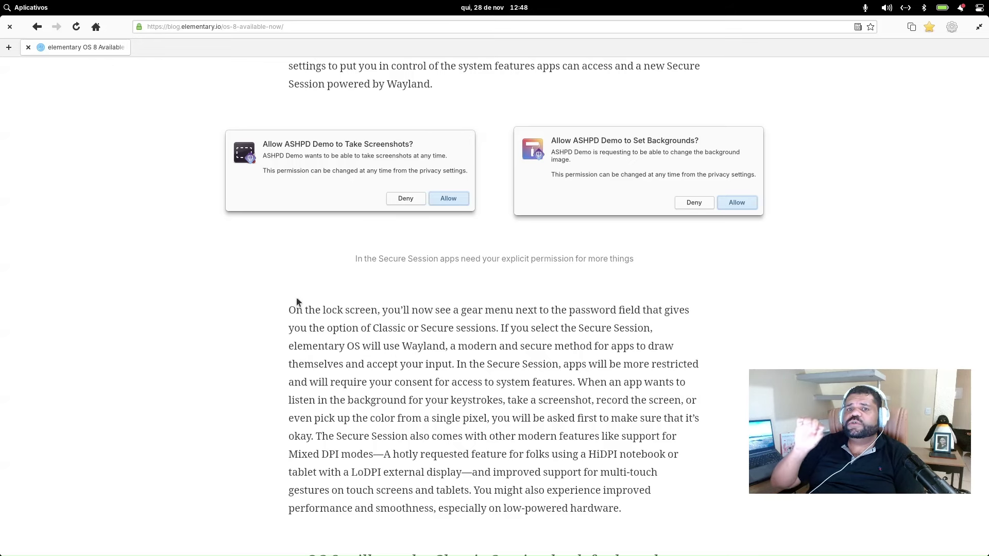
left_click(11, 28)
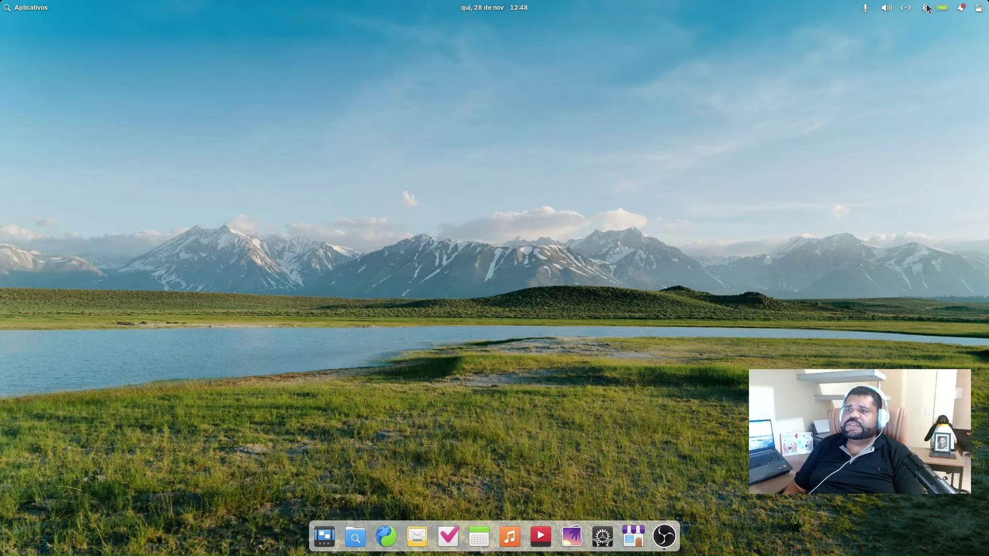
Look over the quick settings for accessibility, text size and session options, and dismiss them.
left_click(979, 9)
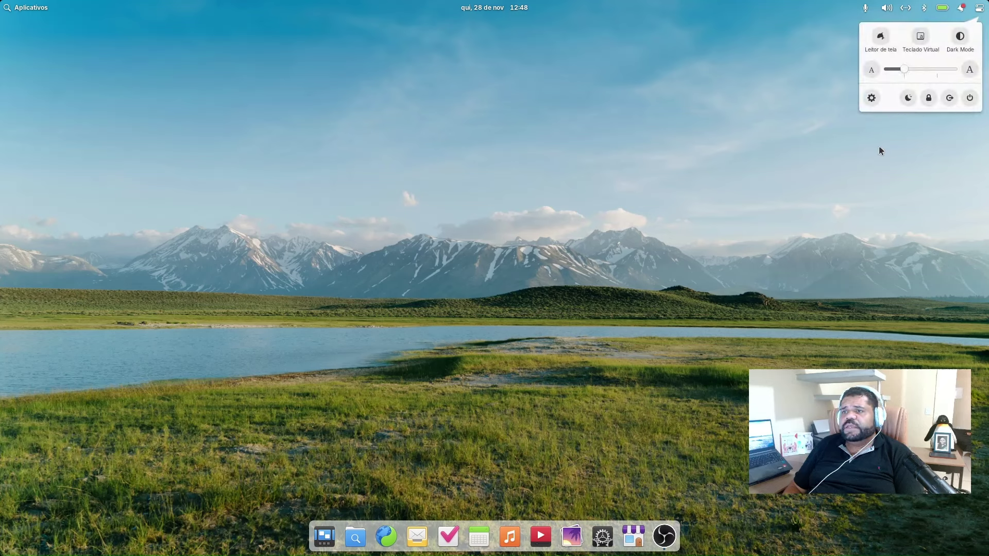
left_click(799, 292)
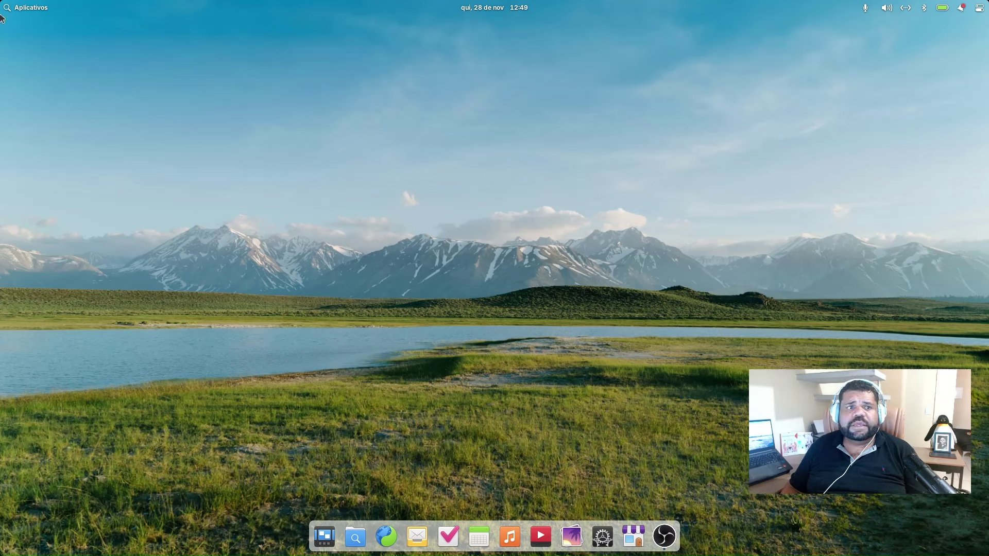
Browse the installed applications in category and grid views, check both grid pages, and close the launcher.
left_click(15, 6)
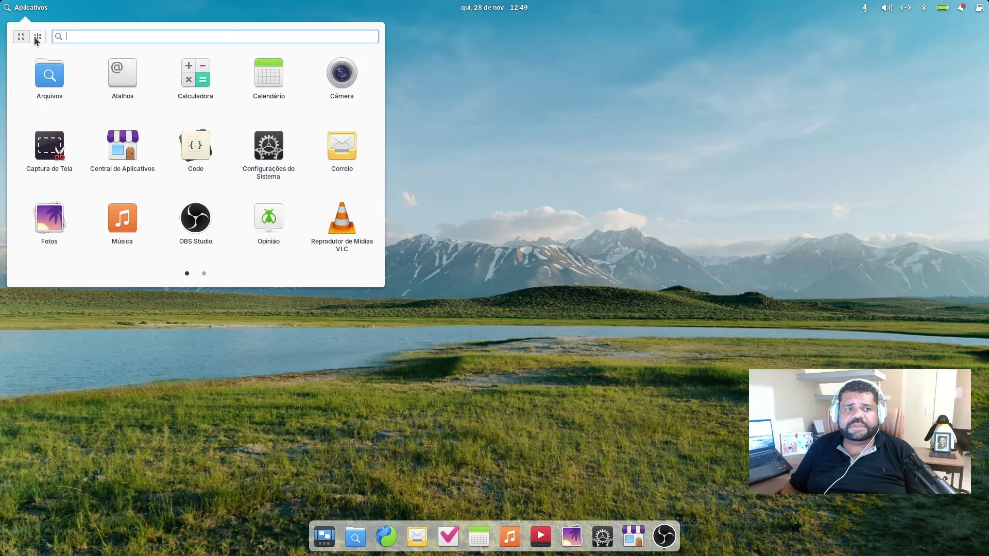
left_click(35, 37)
left_click(21, 36)
left_click(204, 274)
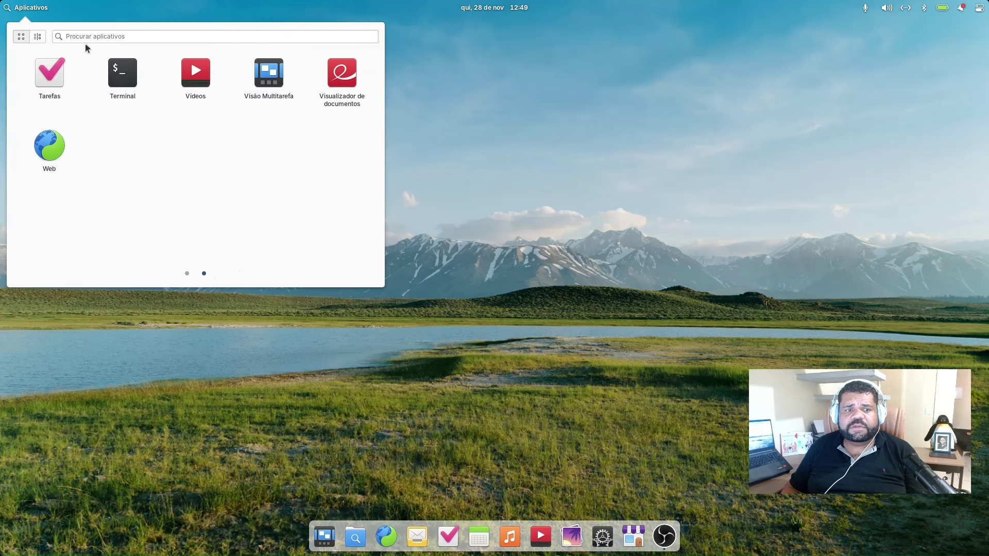
left_click(187, 273)
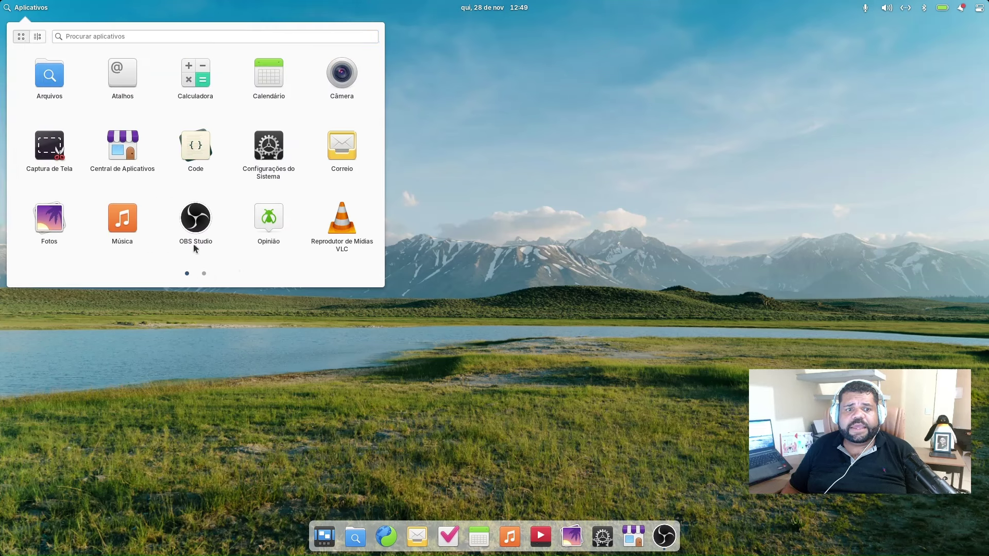
left_click(203, 274)
left_click(187, 274)
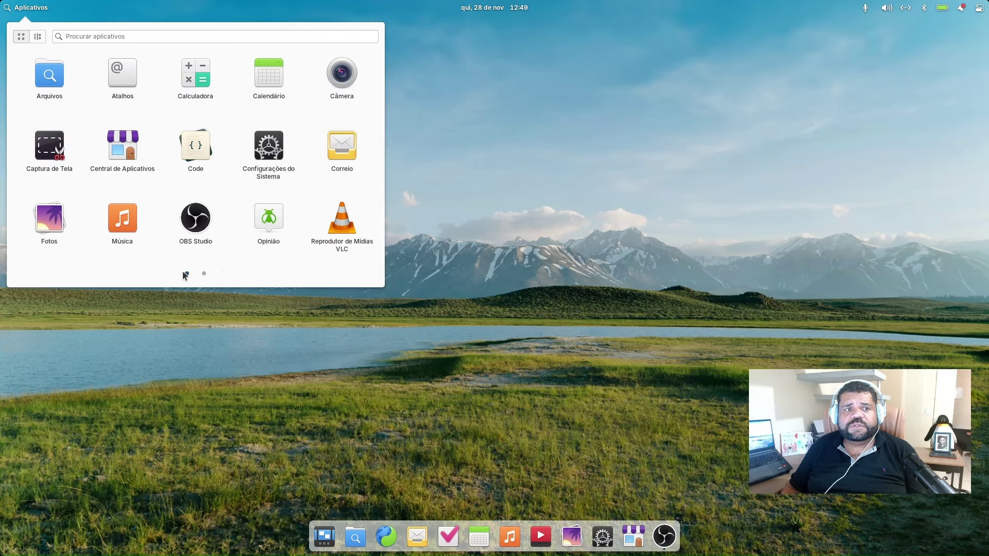
left_click(473, 287)
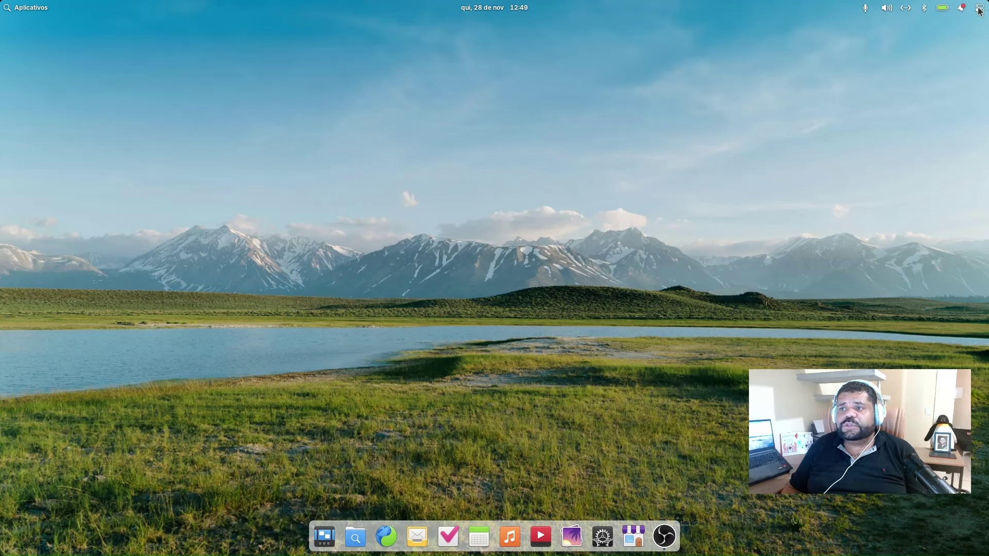
View the November 2024 calendar from the date and time indicator and dismiss it.
left_click(479, 12)
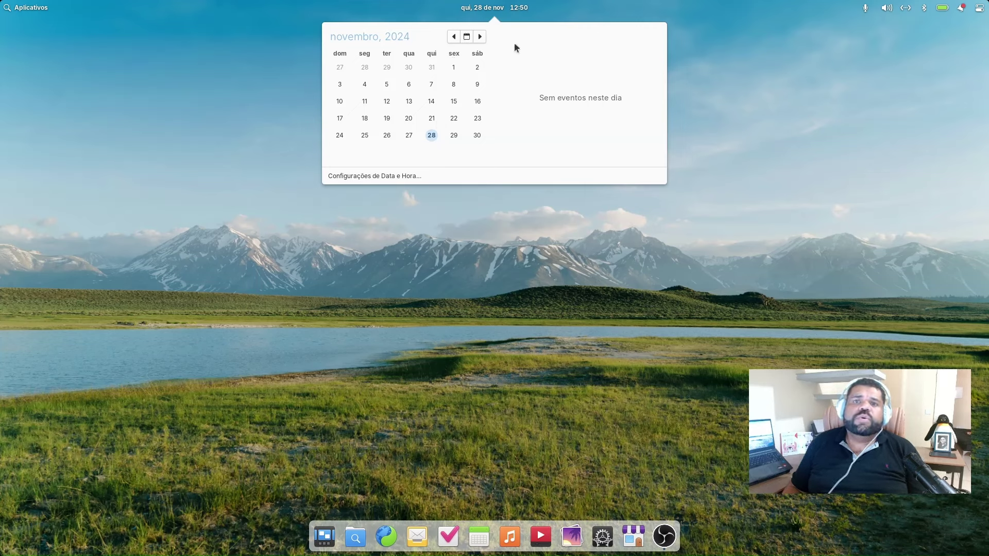
left_click(489, 8)
left_click(489, 10)
left_click(487, 10)
left_click(488, 10)
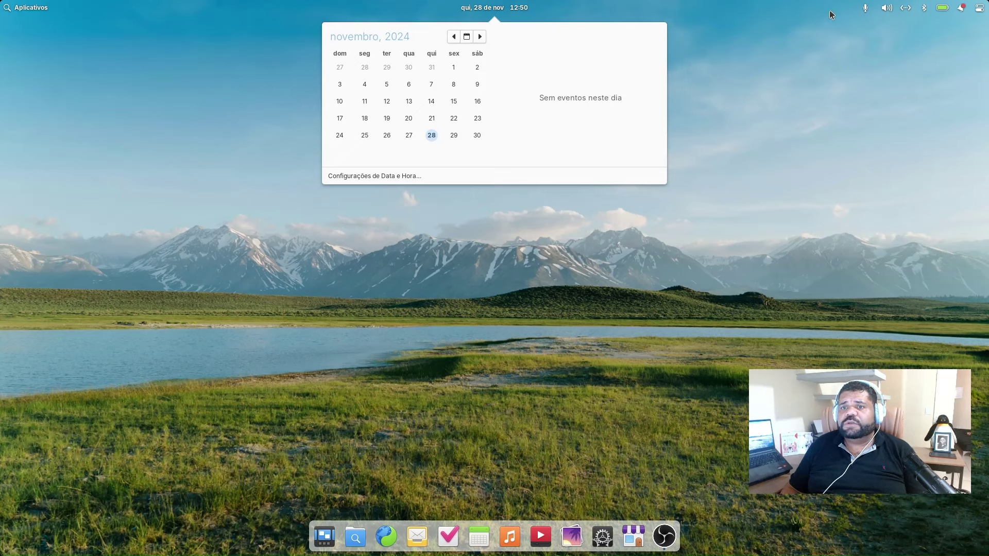
left_click(861, 65)
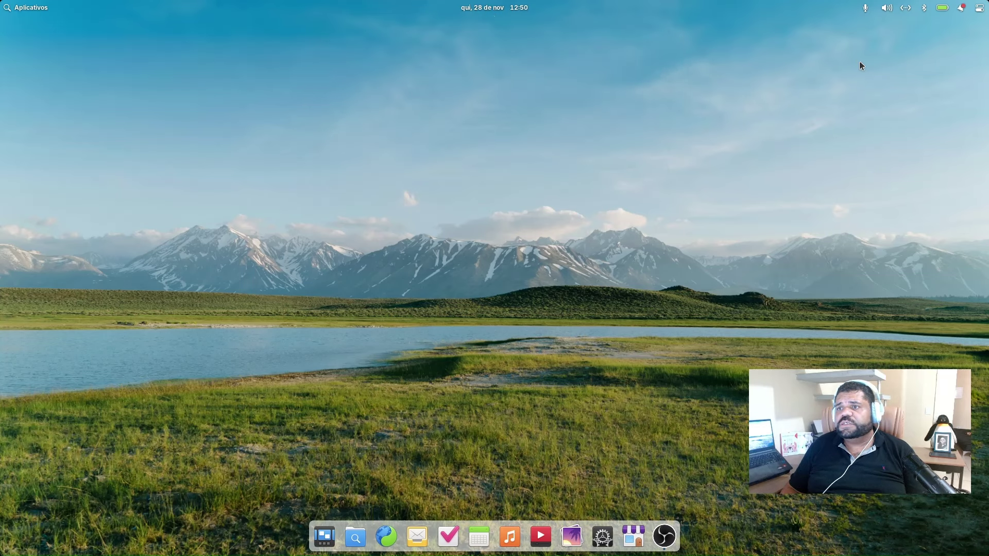
Increase the system text size from the quick settings and check its effect in the applications launcher.
left_click(979, 8)
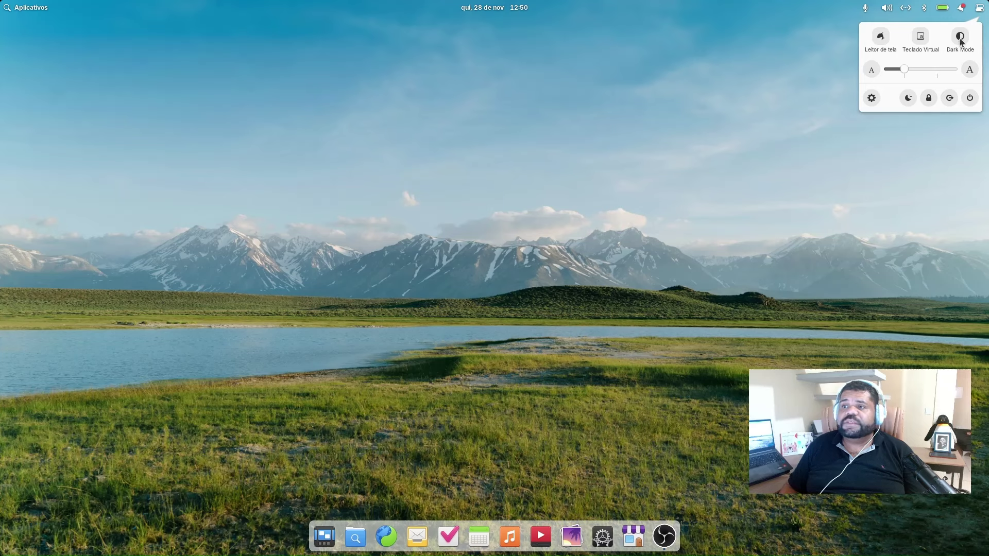
left_click(973, 69)
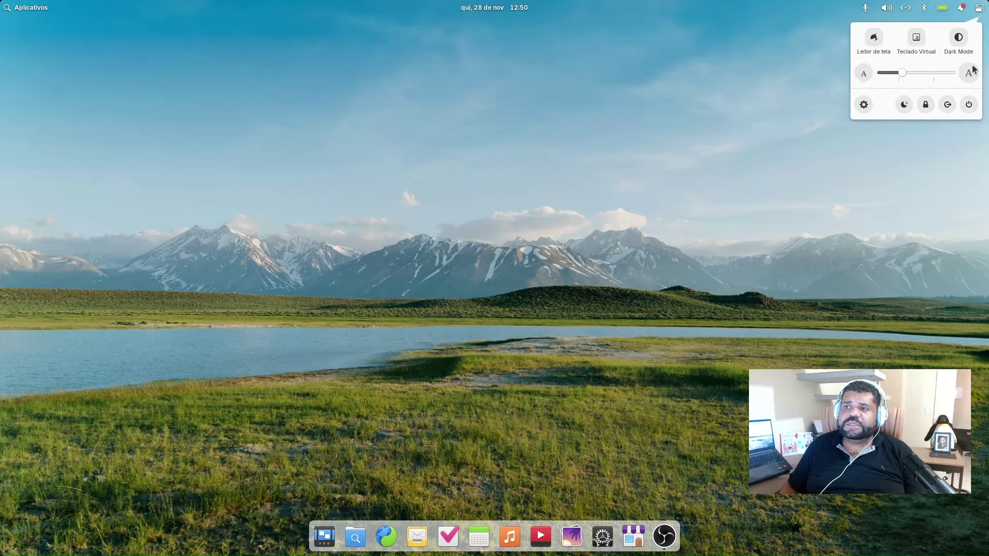
left_click(973, 69)
left_click(966, 72)
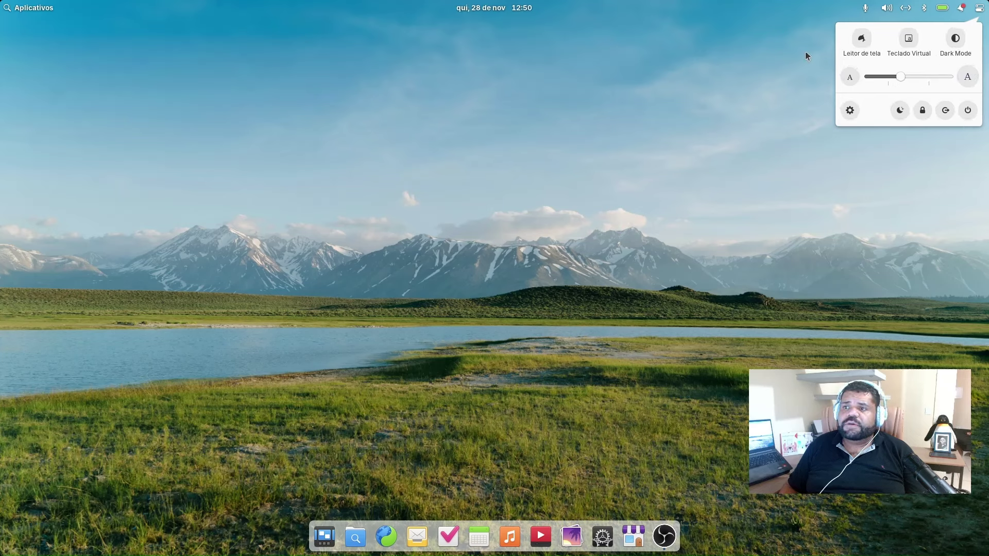
left_click(44, 8)
left_click(44, 8)
left_click(44, 7)
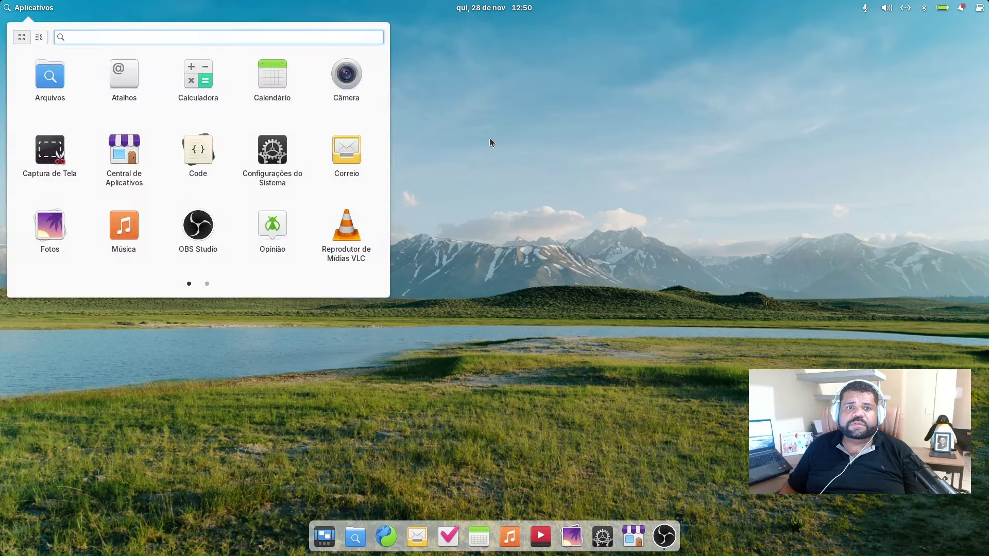
left_click(492, 165)
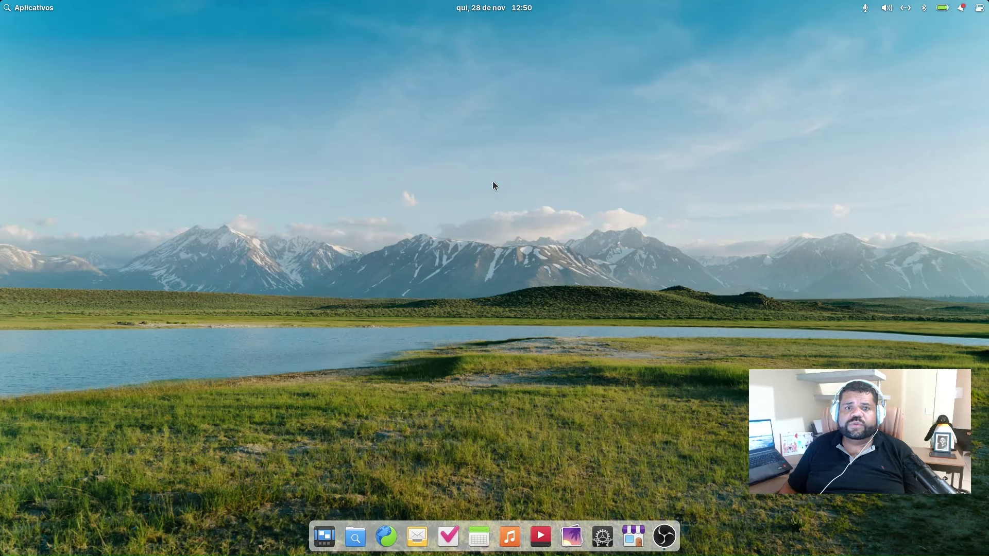
Open the home folder in Files and reduce the system text size from the quick settings.
left_click(356, 538)
left_click(978, 8)
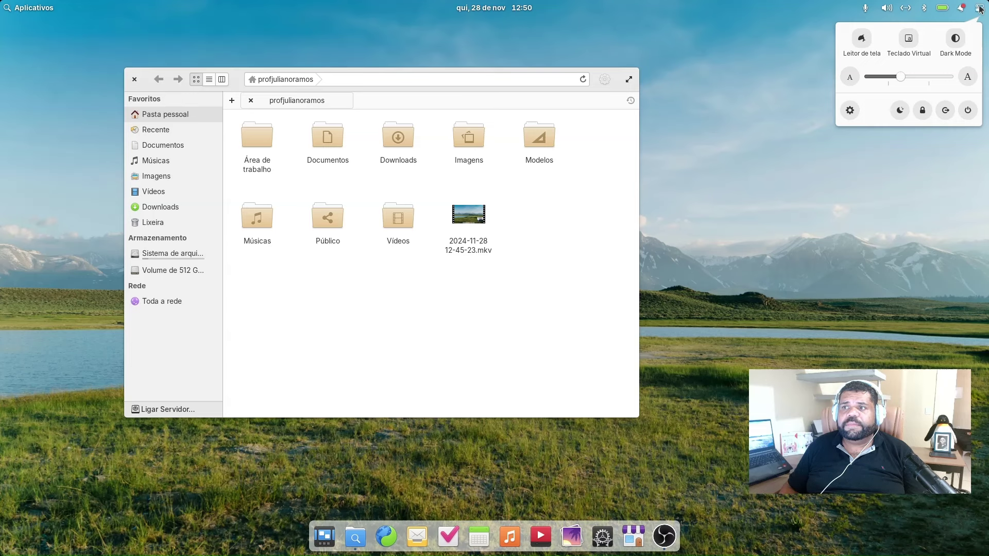
left_click_drag(900, 78, 891, 82)
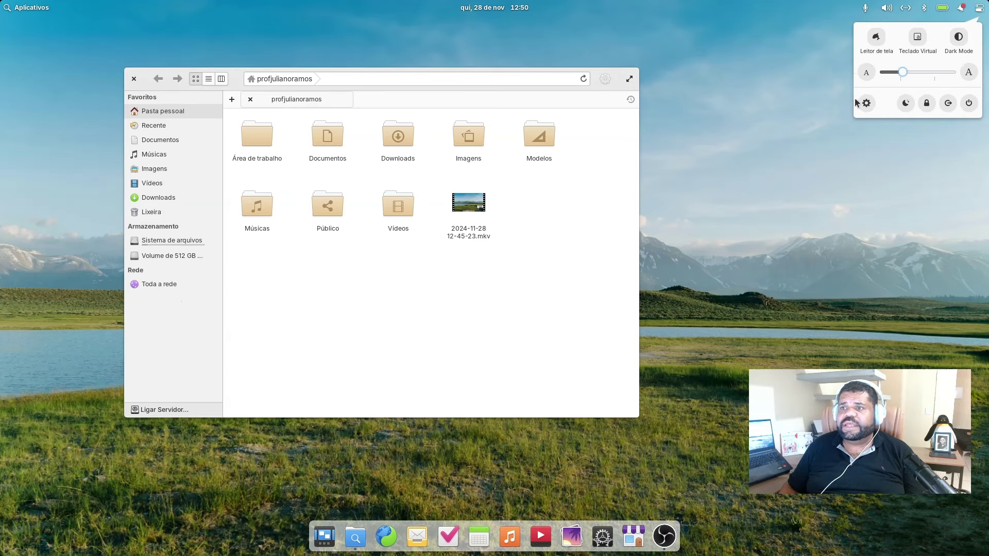
left_click(902, 73)
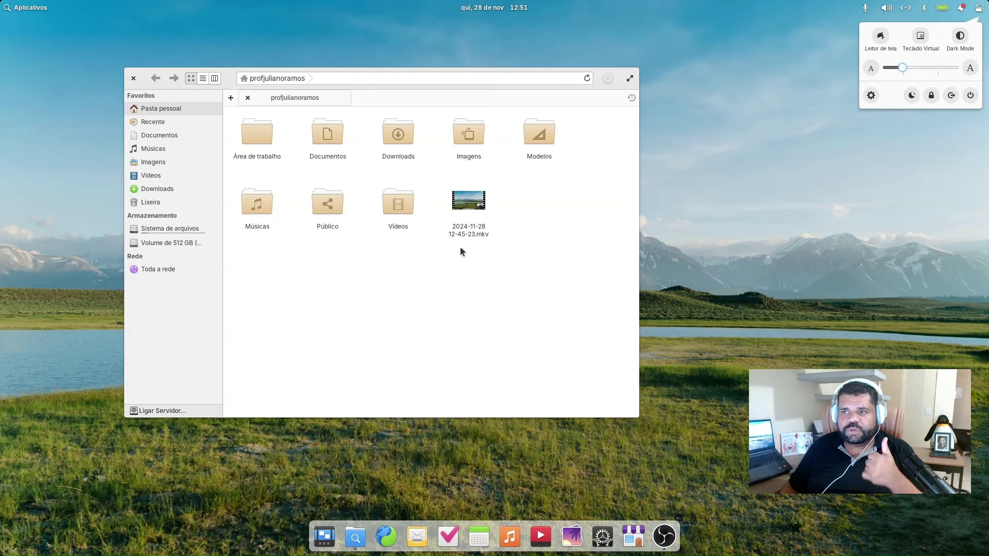
Switch the desktop to Dark Mode and close the Files window.
left_click(960, 36)
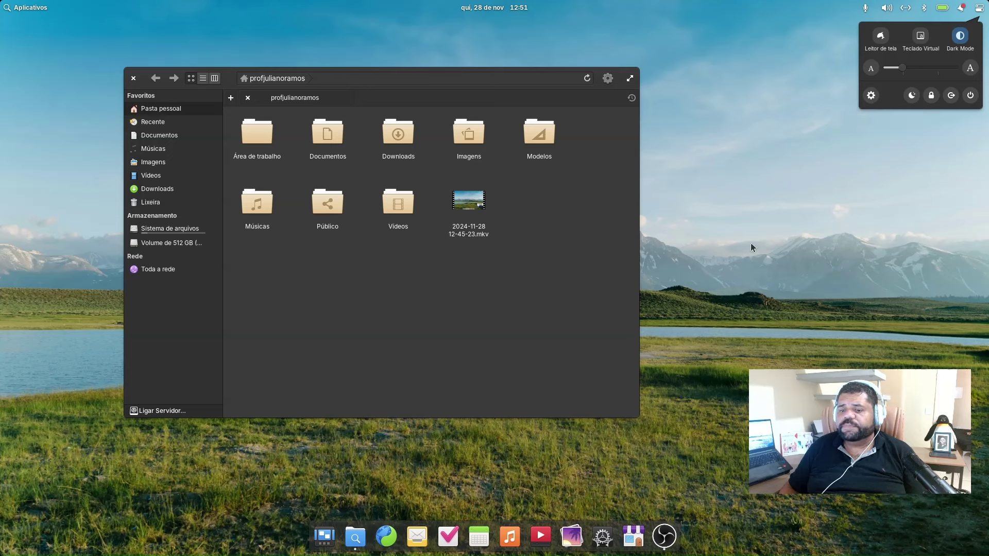
left_click(139, 81)
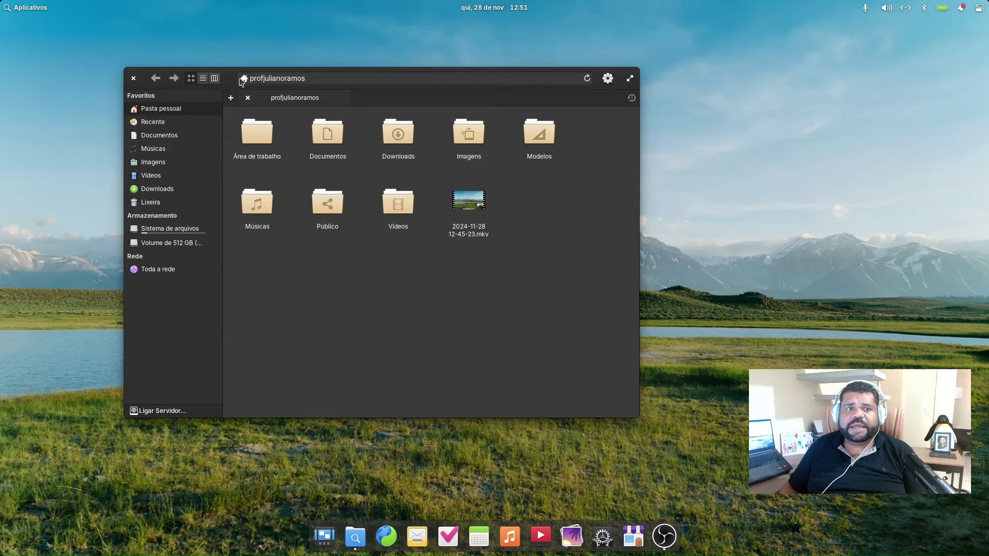
left_click(133, 79)
Turn Dark Mode off in the quick settings and dismiss them.
left_click(973, 7)
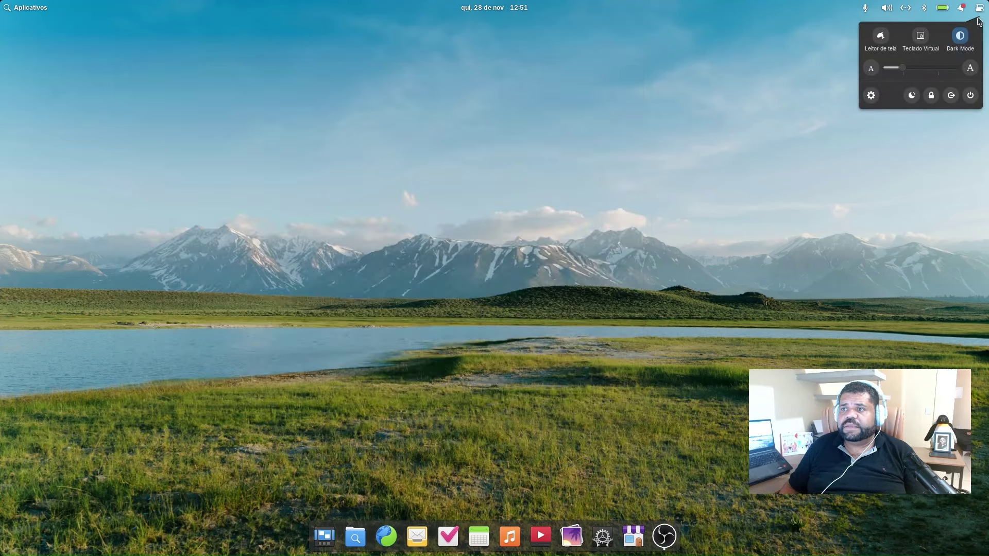
left_click(954, 47)
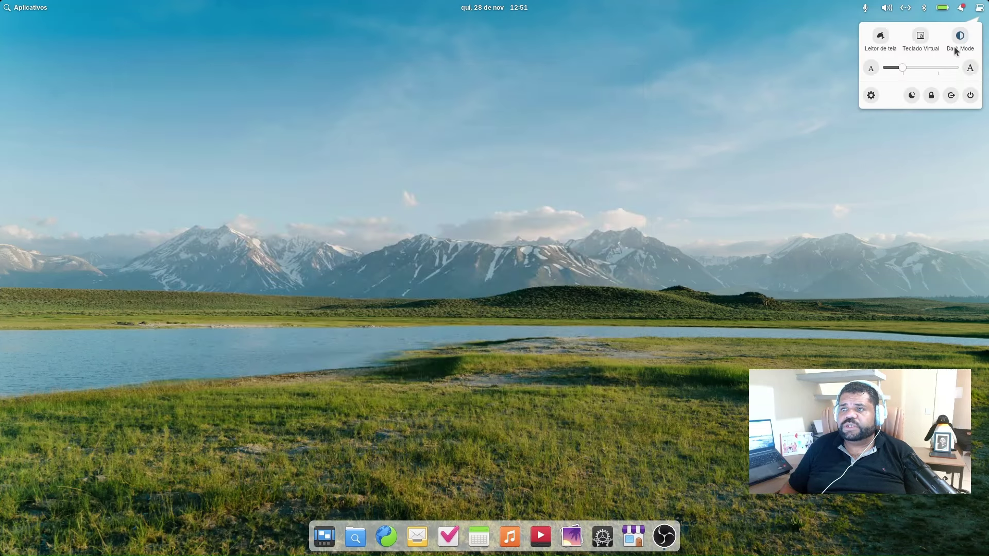
left_click(836, 211)
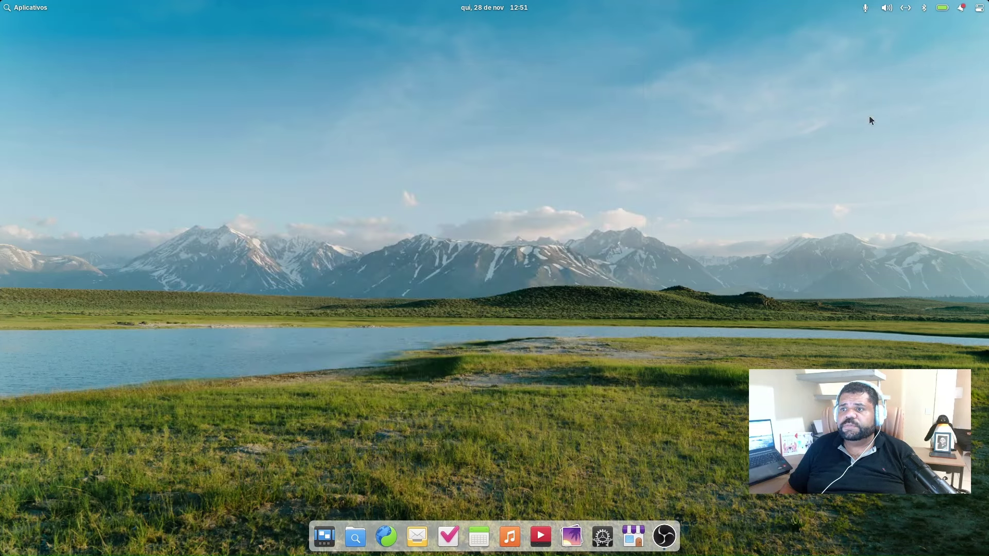
Check the audio output and microphone devices in the sound and microphone indicators, and dismiss them.
left_click(886, 7)
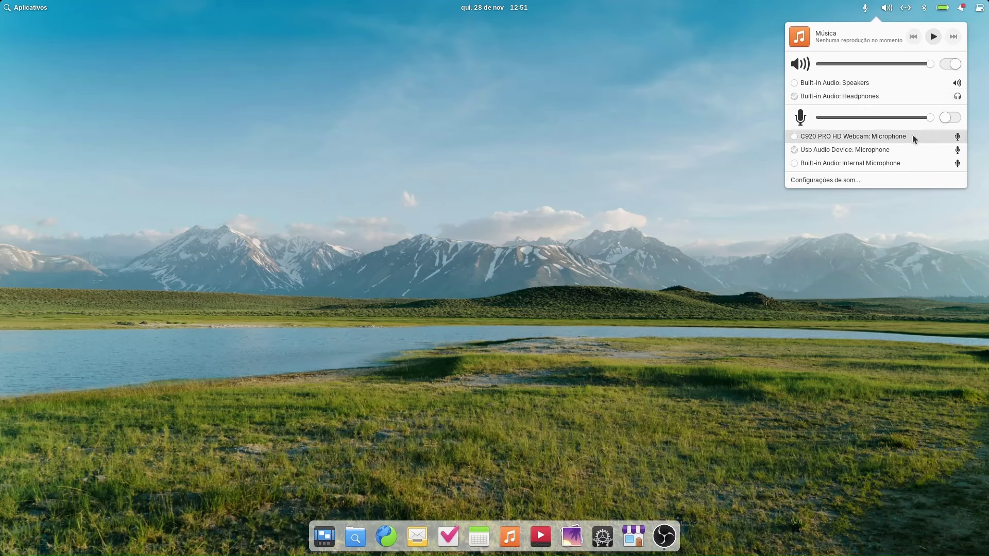
left_click(866, 8)
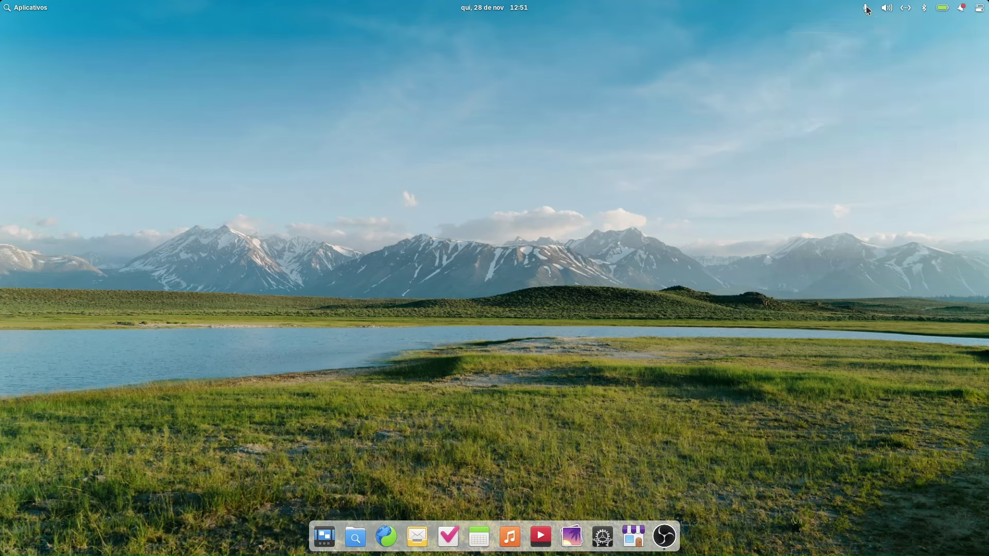
left_click(867, 9)
left_click(868, 9)
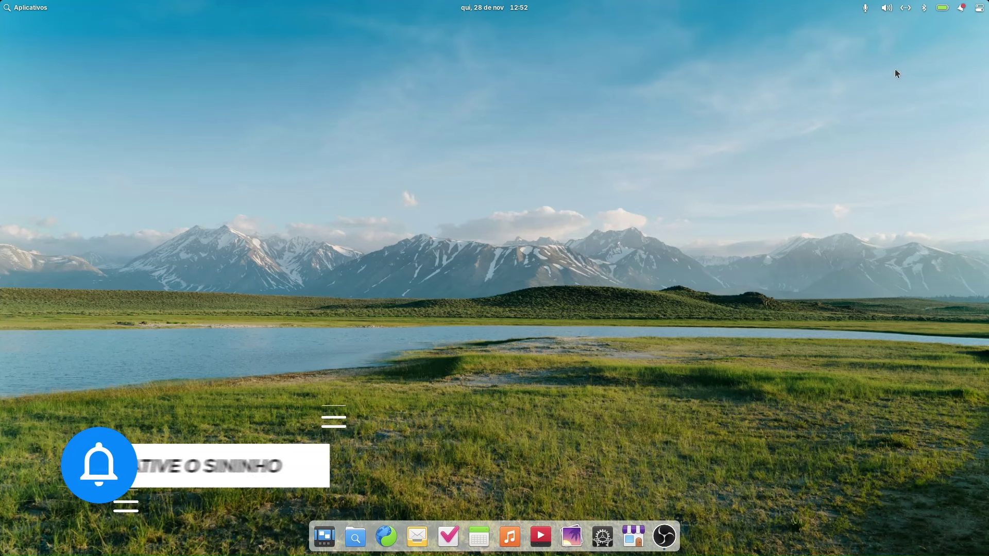
Open the notification settings, view the options for Calendário and Carregamento lateral, and close the settings window.
left_click(961, 8)
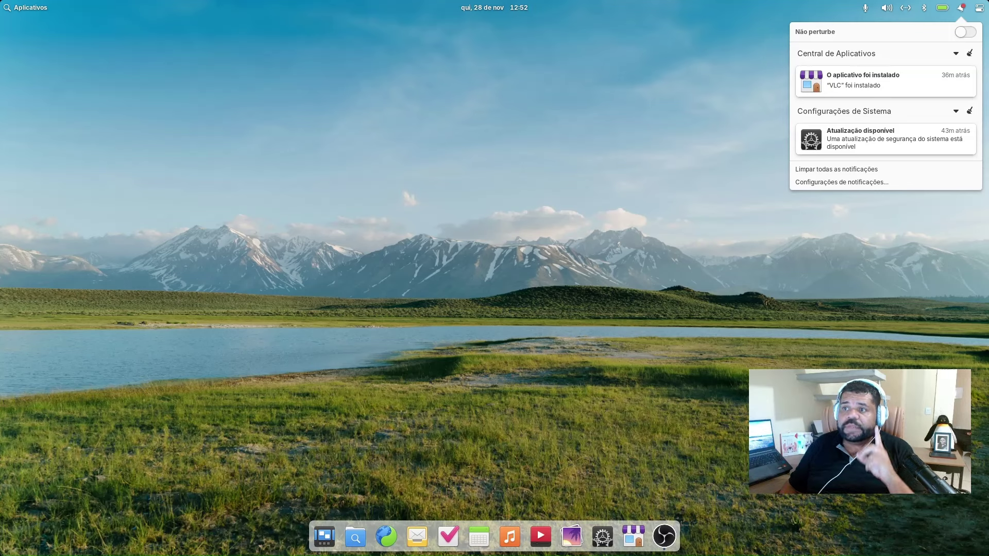
left_click(848, 183)
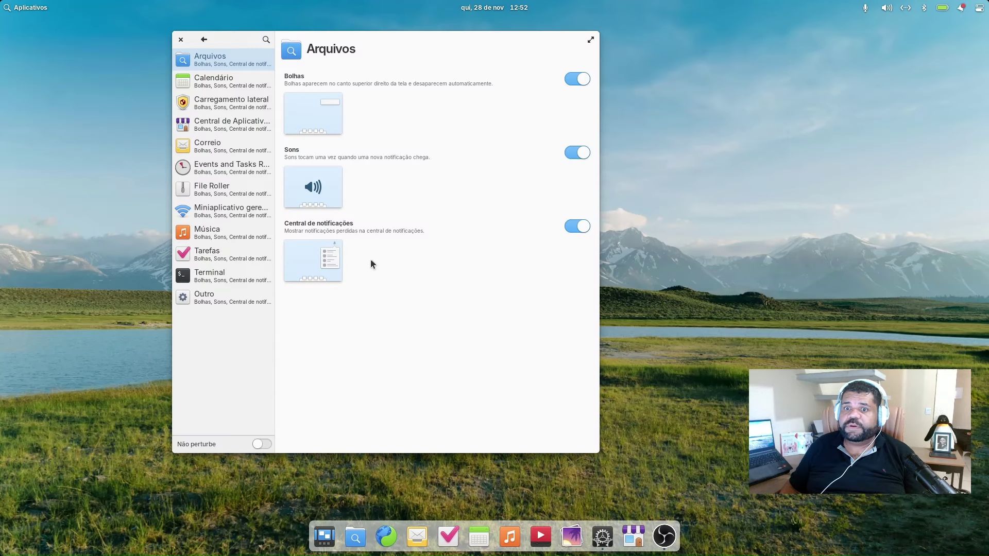
left_click(212, 85)
left_click(211, 105)
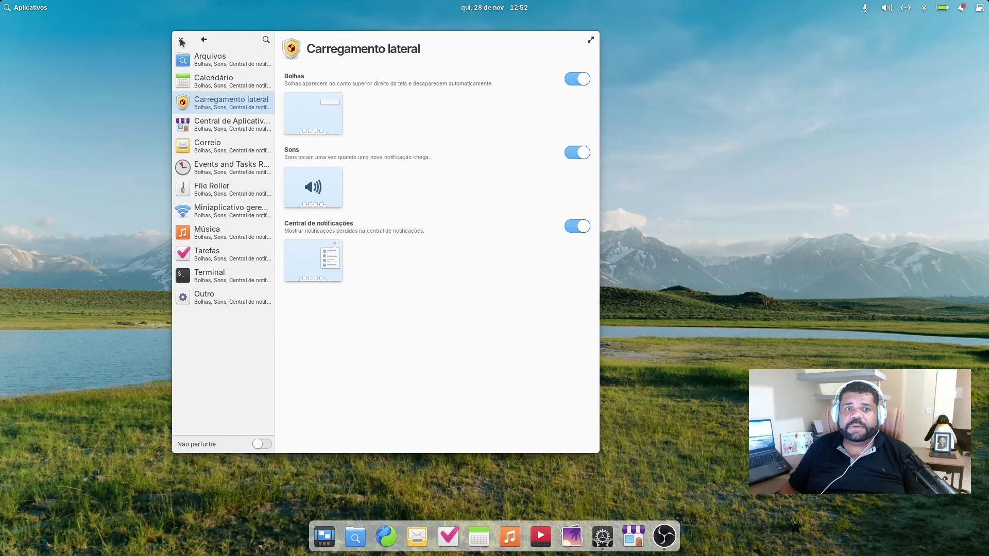
left_click(181, 40)
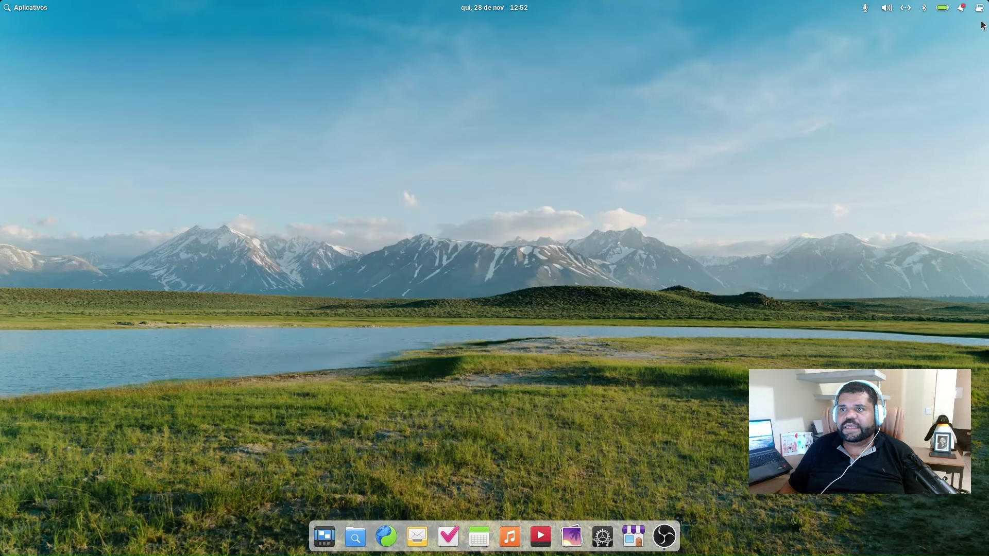
Look at the notification list and the quick settings once more and dismiss them.
left_click(963, 8)
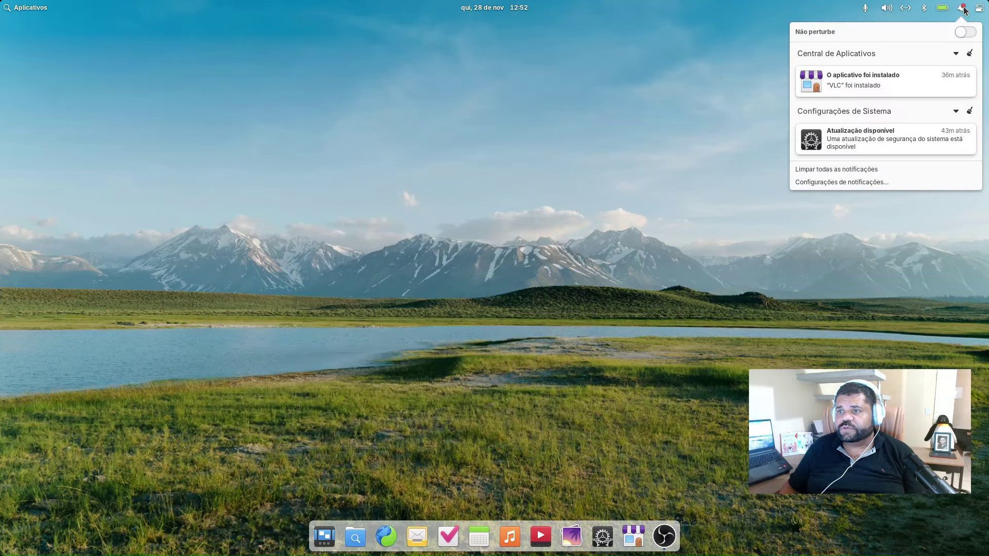
left_click(978, 8)
left_click(824, 260)
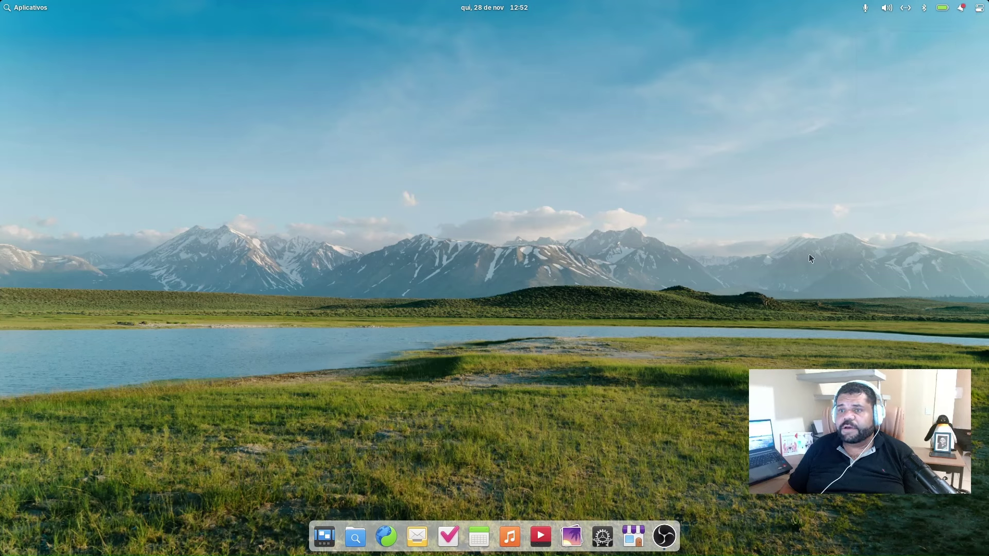
left_click(37, 9)
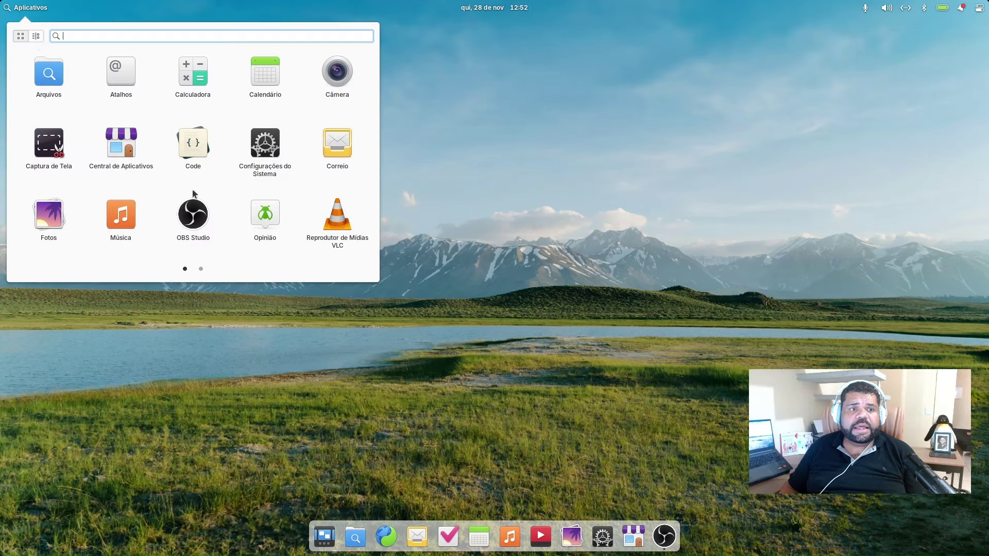
left_click(493, 376)
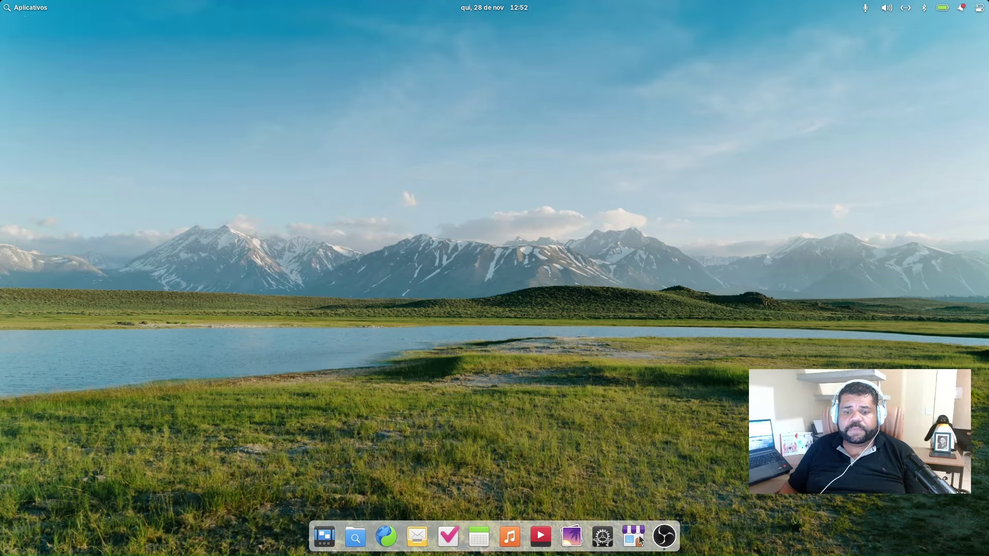
Open the system settings full screen and look through the default application choices for music, web browsing and e-mail under Aplicativos.
left_click(603, 539)
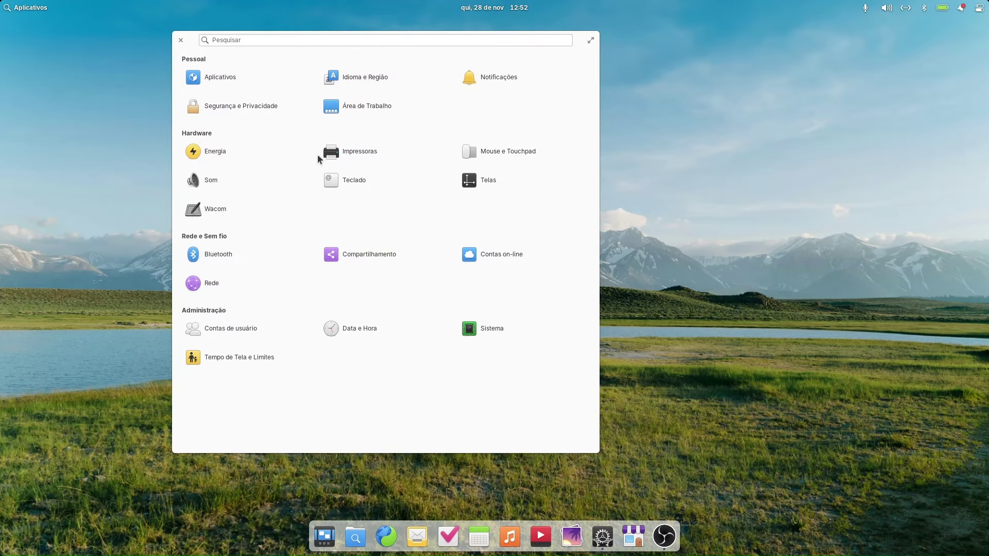
left_click(589, 40)
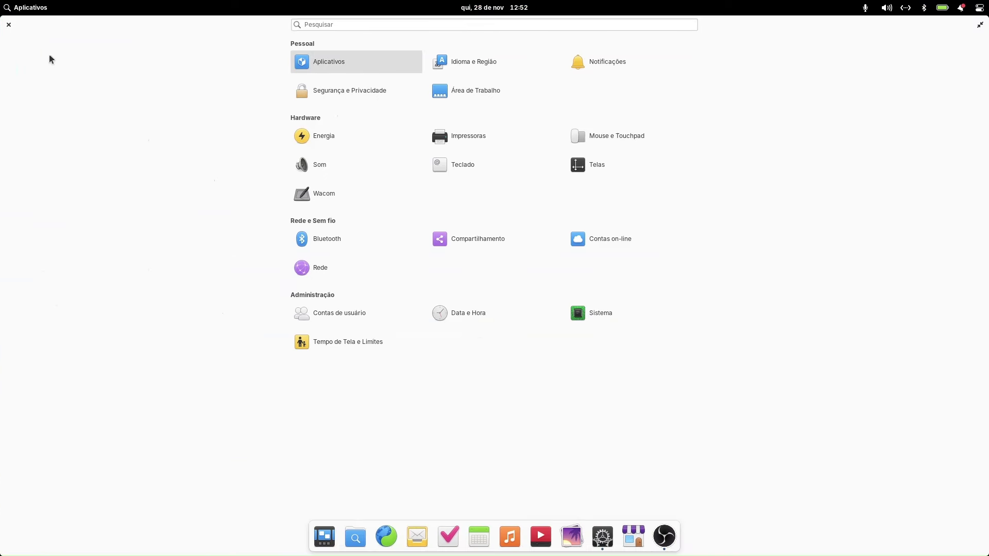
left_click(351, 67)
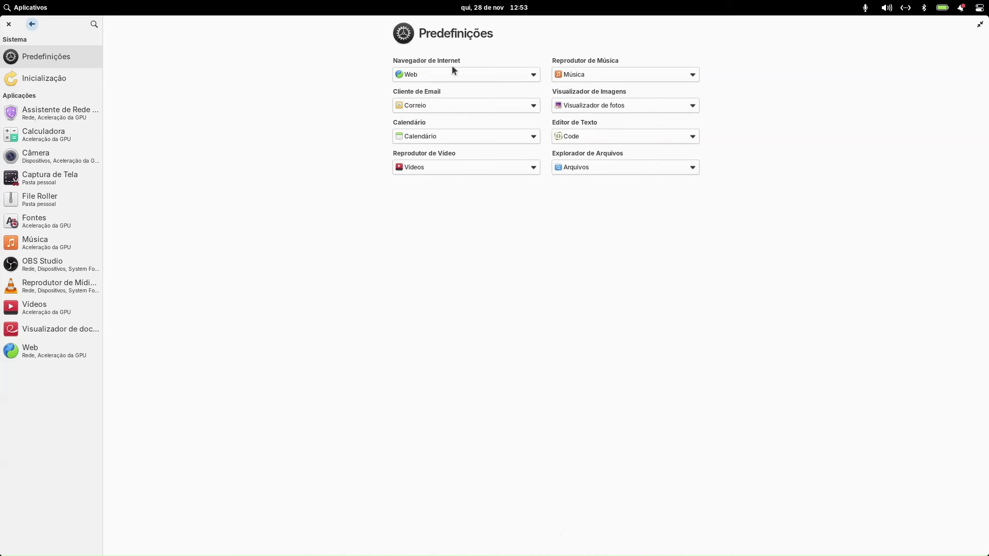
left_click(691, 74)
left_click(450, 79)
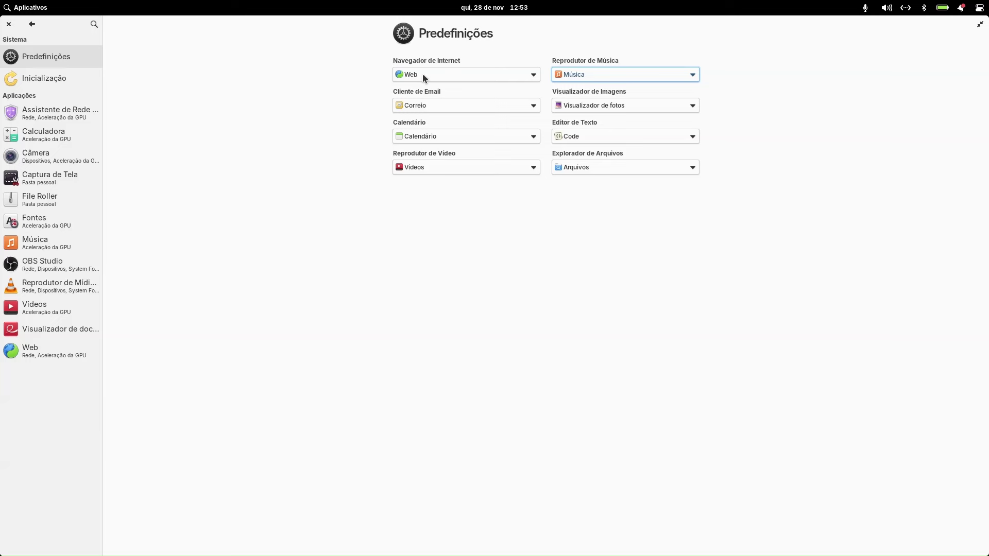
left_click(438, 101)
left_click(438, 101)
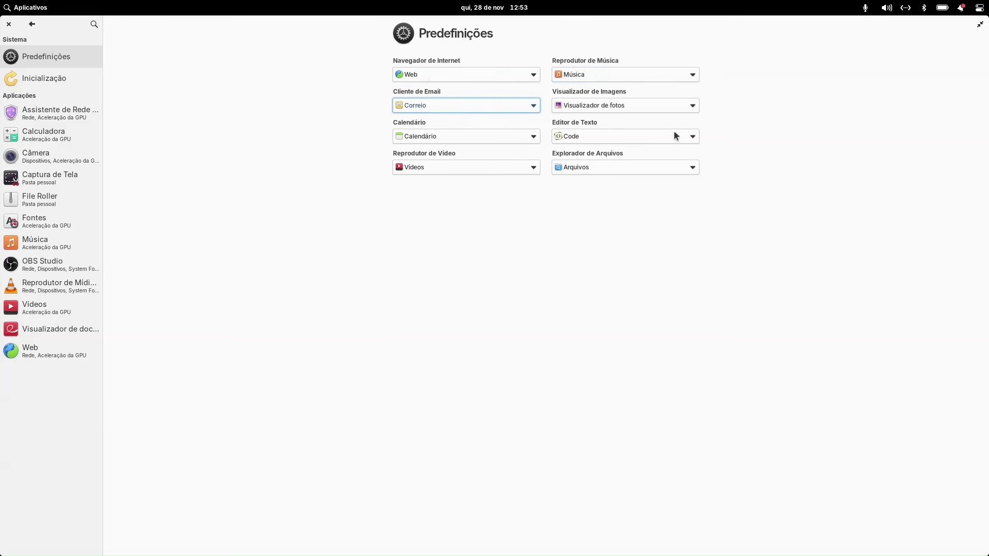
Look at the Inicialização page and its option for adding a startup application, in a restored-size window, and return to the settings overview.
left_click(32, 82)
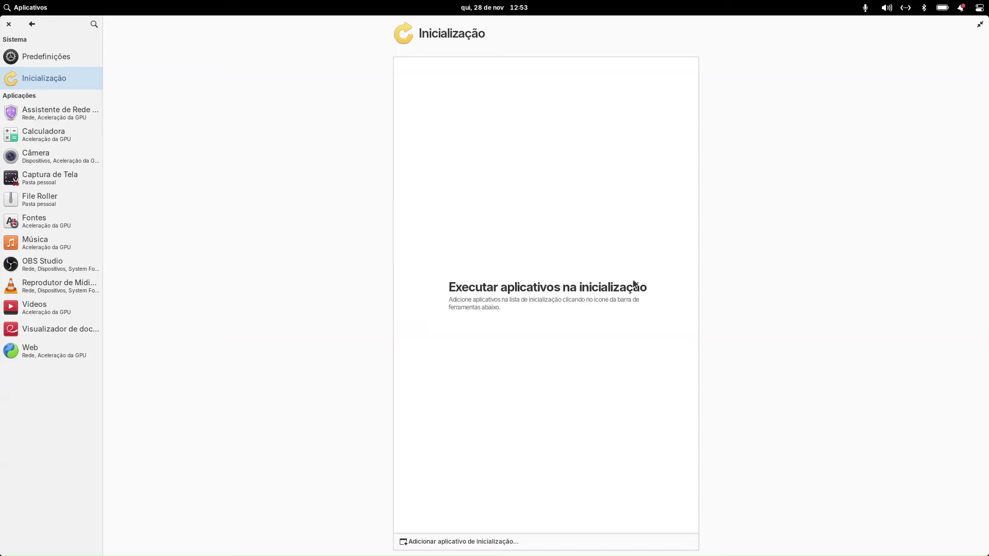
mouse_move(455, 553)
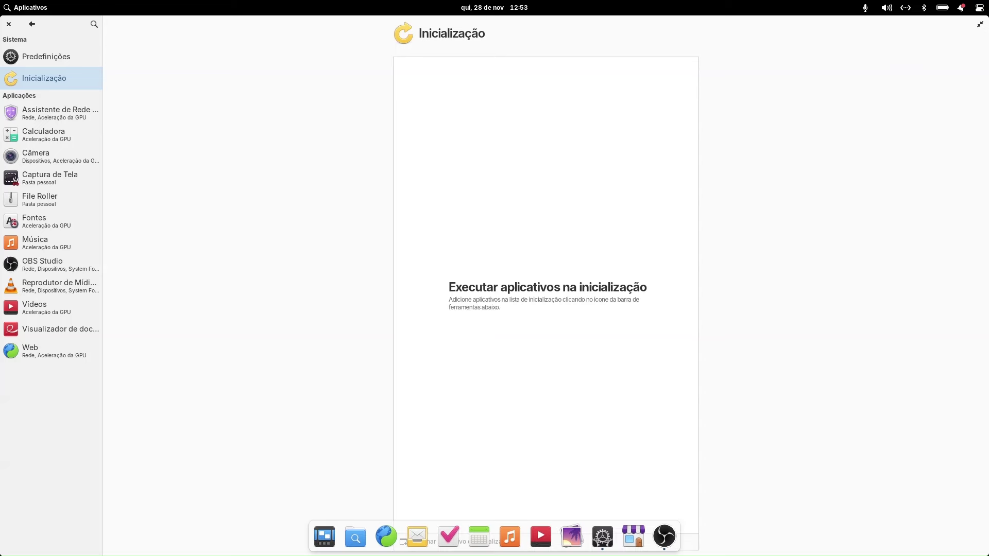
left_click(980, 24)
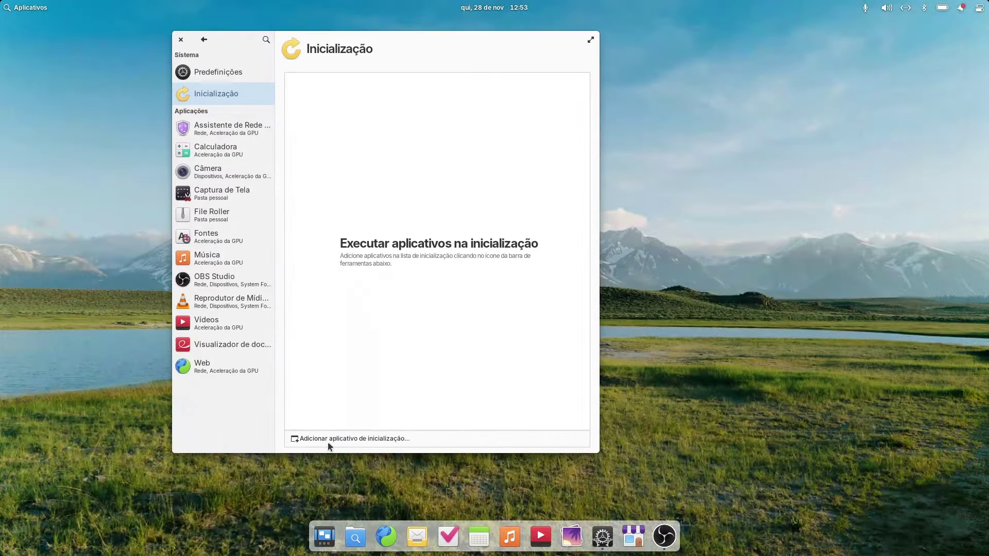
left_click(330, 441)
left_click(473, 332)
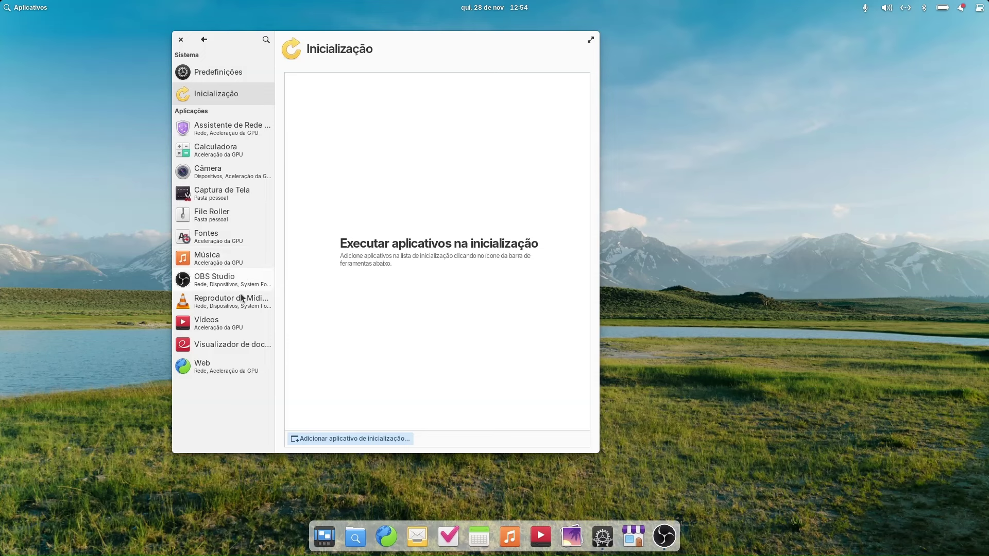
left_click(204, 40)
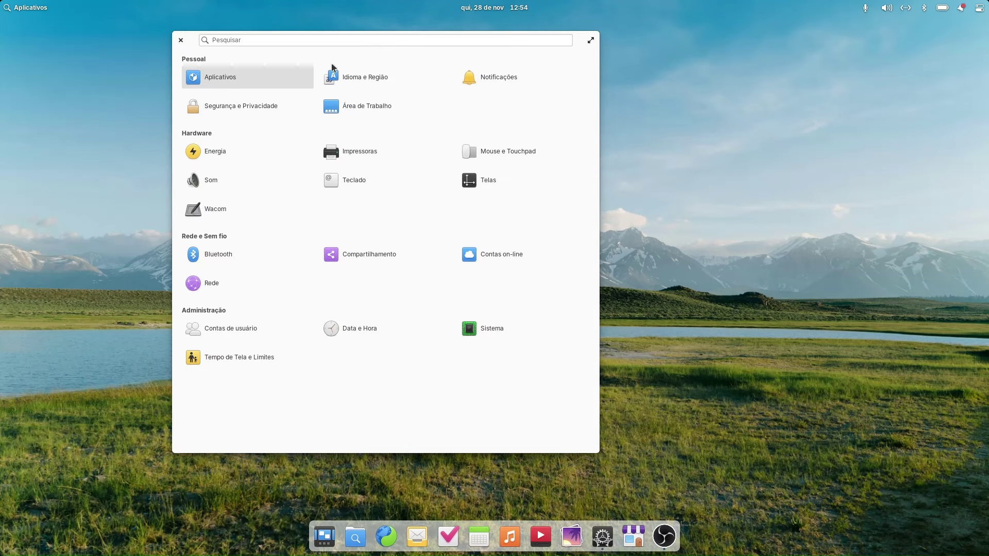
Complete the Português language support installation in Idioma e Região, authenticating with the account password, and return to the settings overview.
left_click(369, 78)
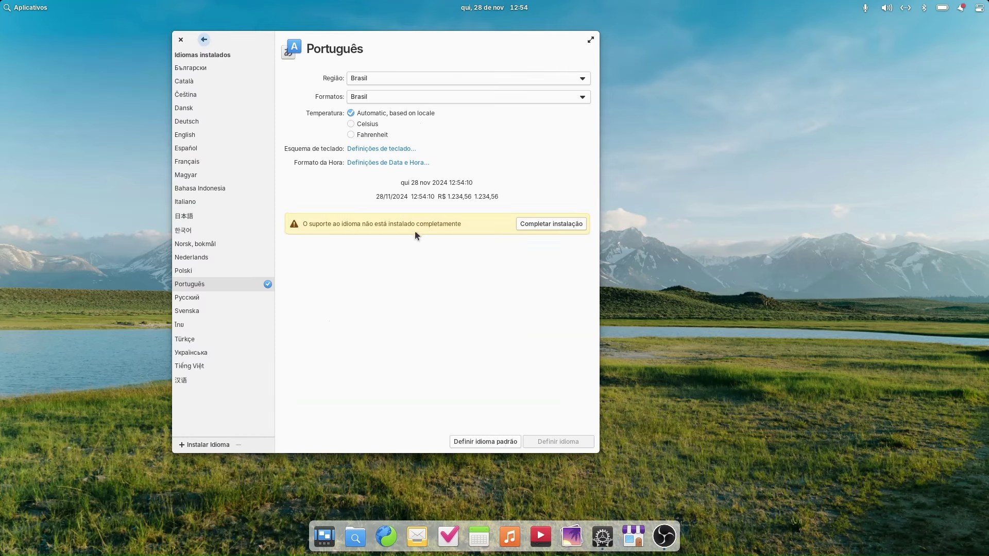
left_click(536, 224)
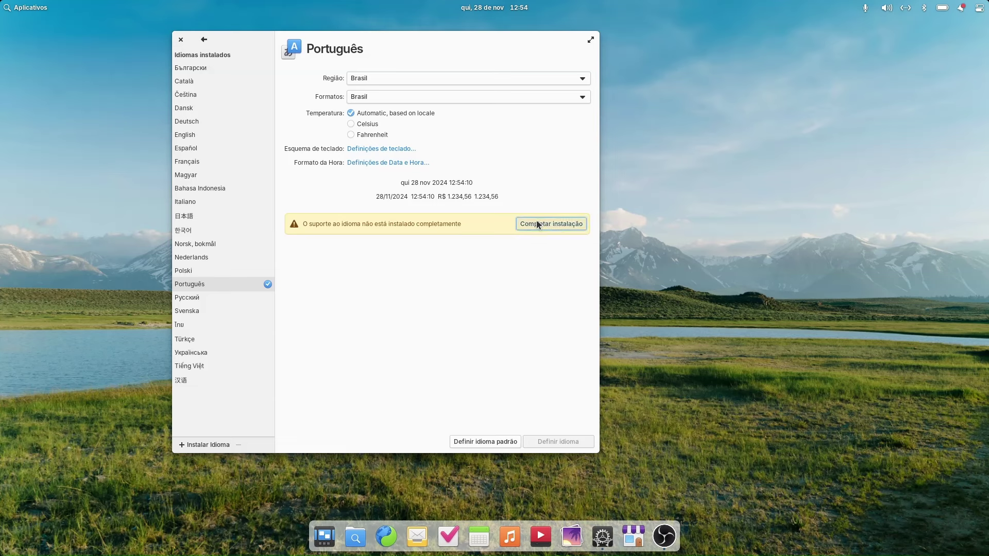
type("•••••••")
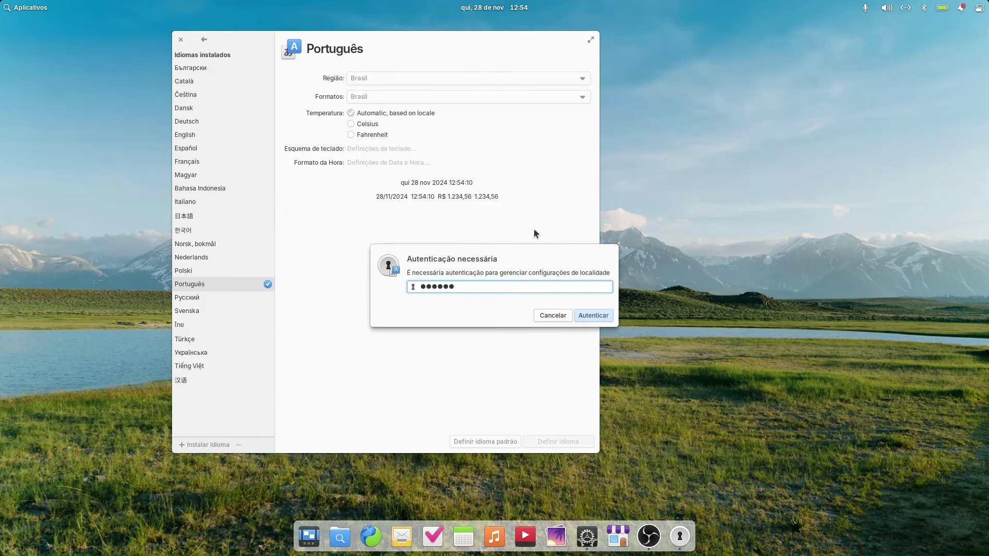
key("Return")
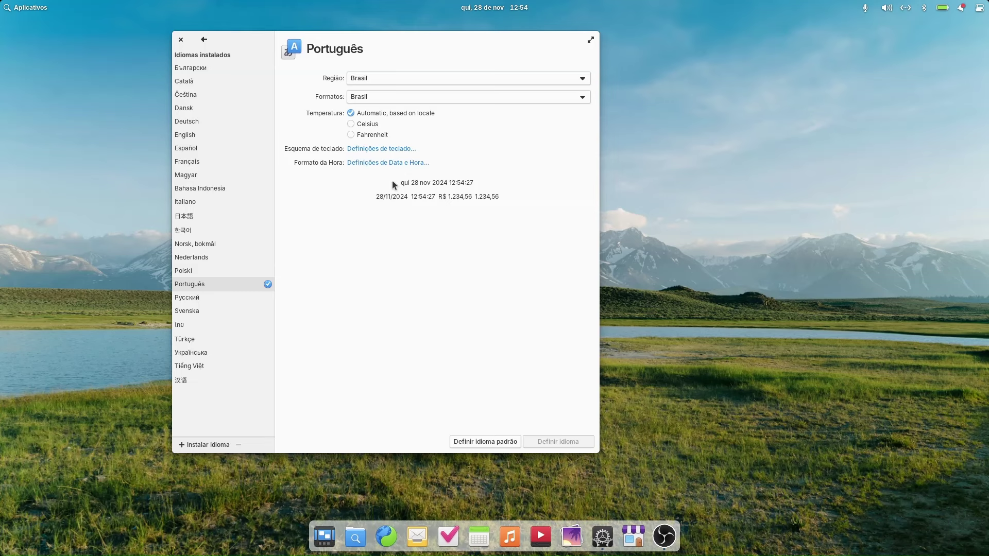
left_click(203, 39)
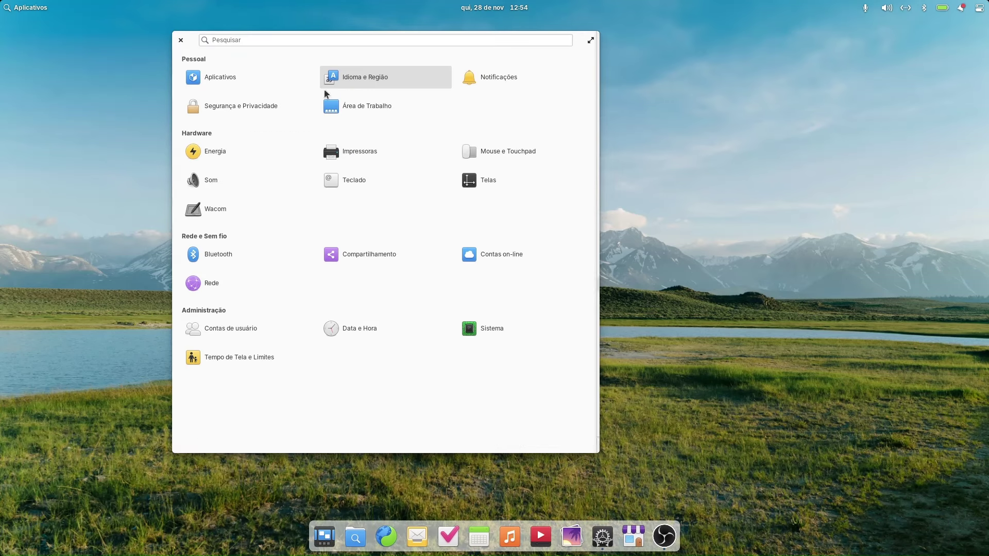
Open the desktop wallpaper settings and set the sand dunes photo as wallpaper, moving the settings window aside to view it.
left_click(363, 109)
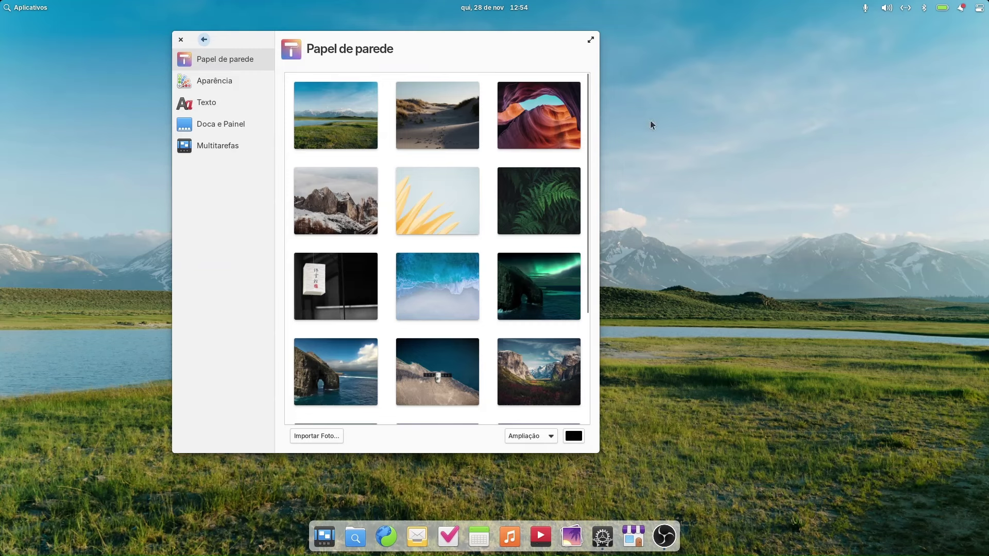
scroll(589, 144, "down", 1)
scroll(590, 196, "down", 2)
scroll(592, 214, "up", 3)
left_click(428, 113)
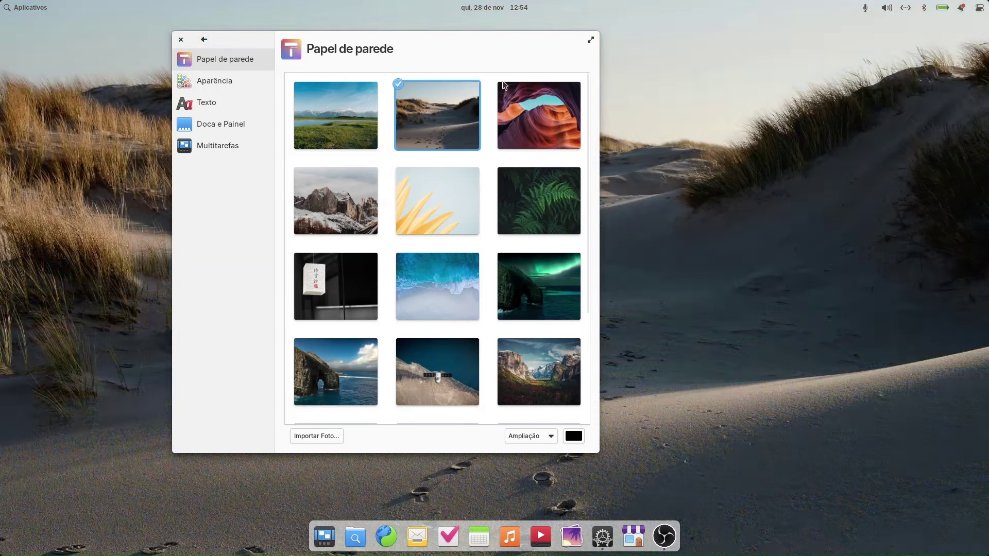
left_click_drag(503, 85, 439, 24)
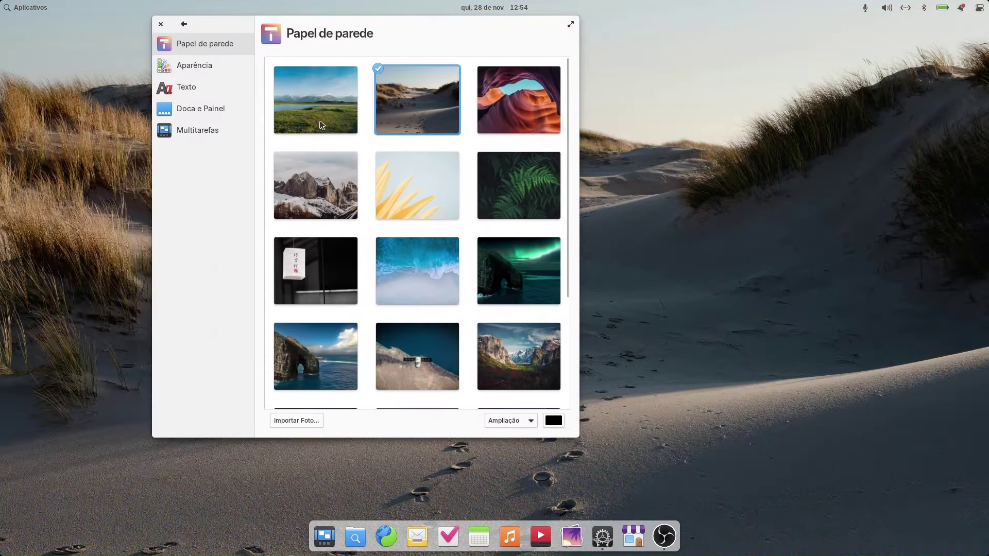
Switch the wallpaper to the green meadow and lake photo, and try the sea arch photo with the settings window moved aside.
left_click(321, 126)
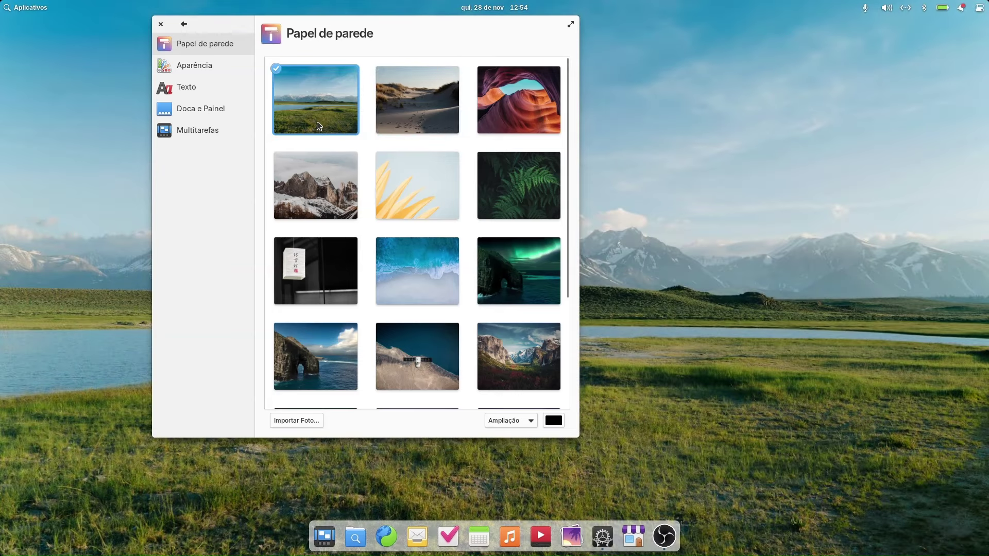
scroll(478, 305, "down", 5)
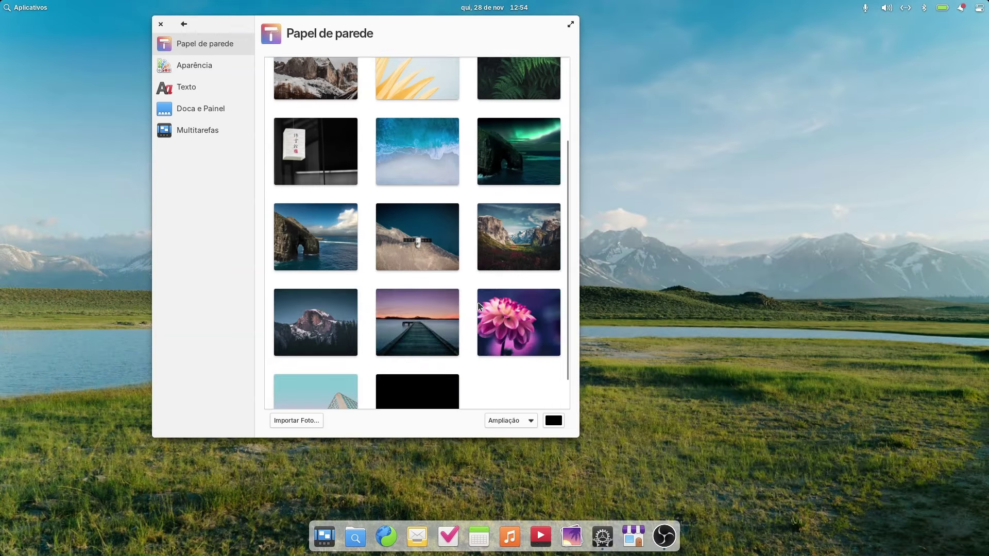
scroll(352, 359, "up", 3)
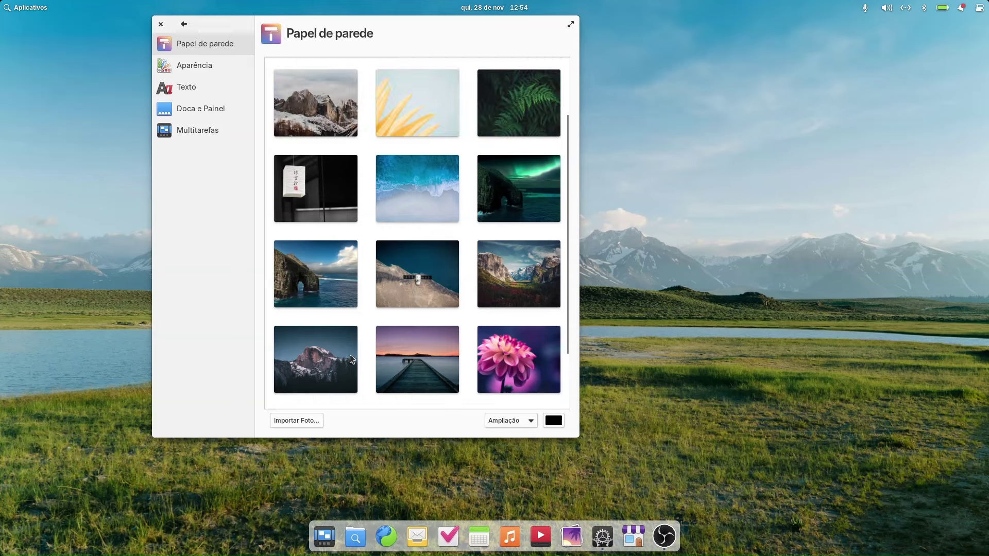
left_click(327, 288)
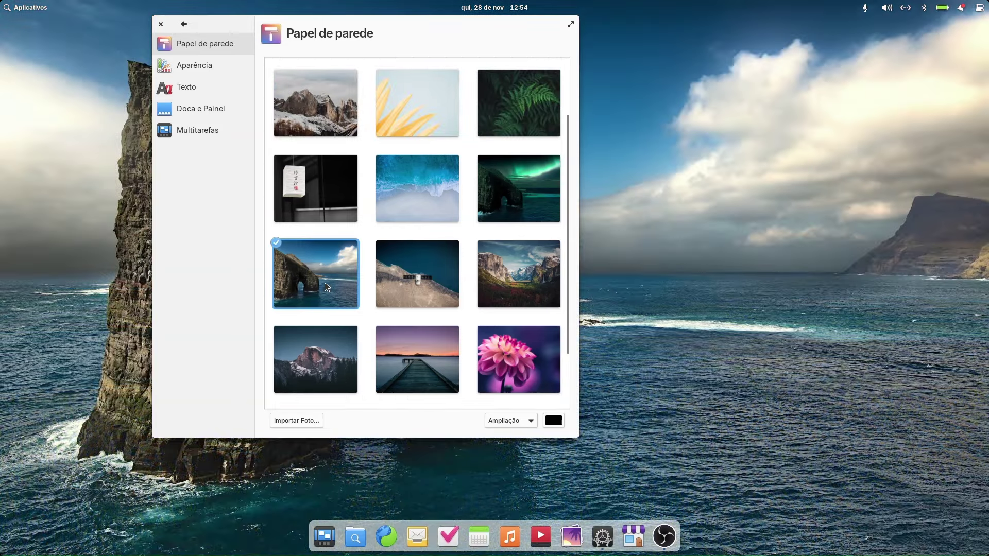
left_click_drag(440, 27, 547, 39)
scroll(527, 282, "up", 1)
scroll(536, 262, "down", 1)
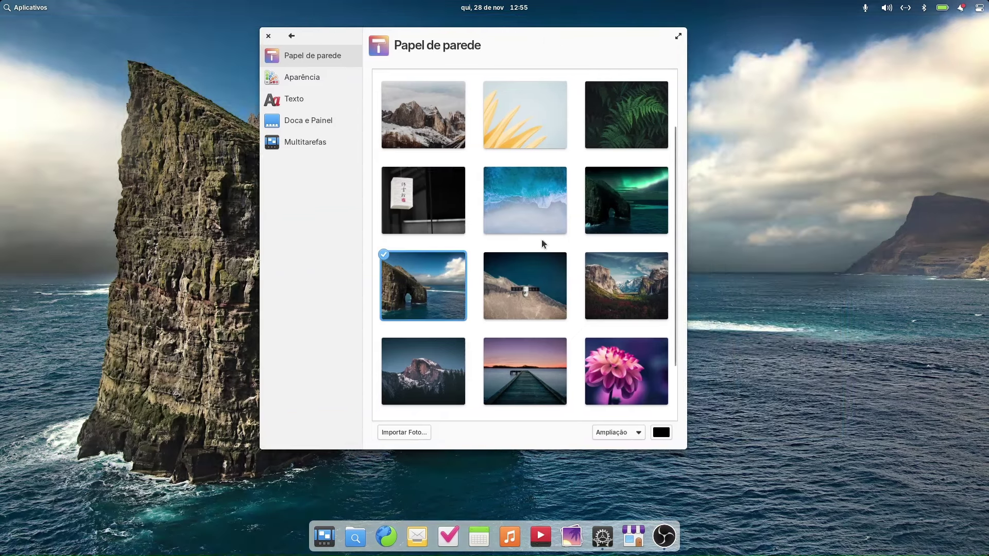
Try the aerial photo of the turquoise sea and beach as wallpaper and browse the other available pictures.
left_click(529, 214)
scroll(515, 175, "up", 1)
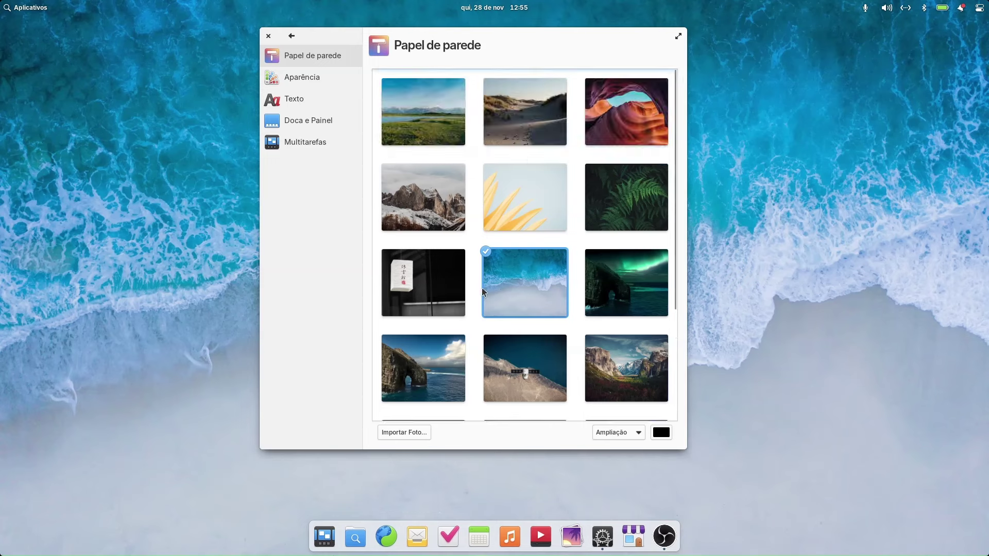
scroll(479, 288, "down", 3)
scroll(473, 293, "up", 2)
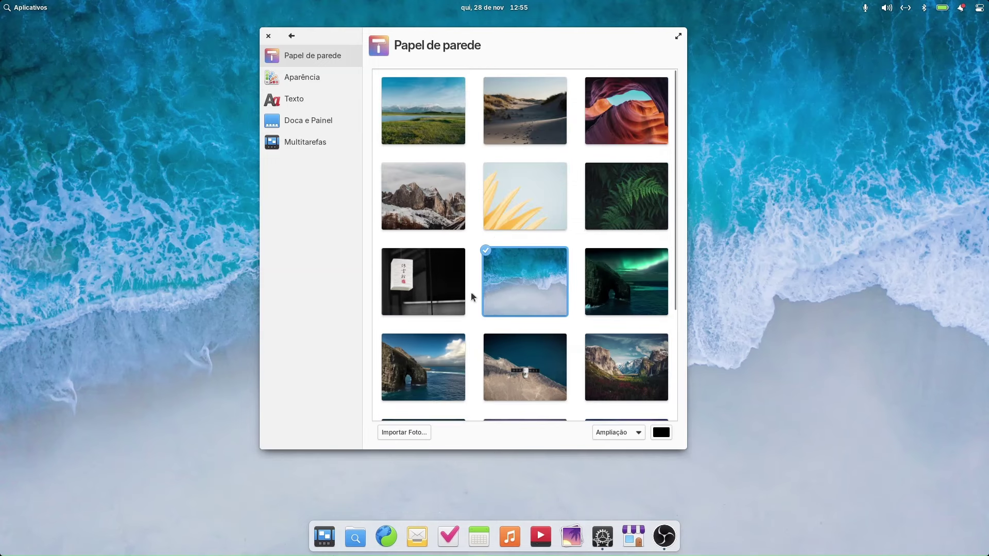
Try the yellow petals and snowy mountains wallpapers, and settle on the sea arch photo.
left_click(495, 184)
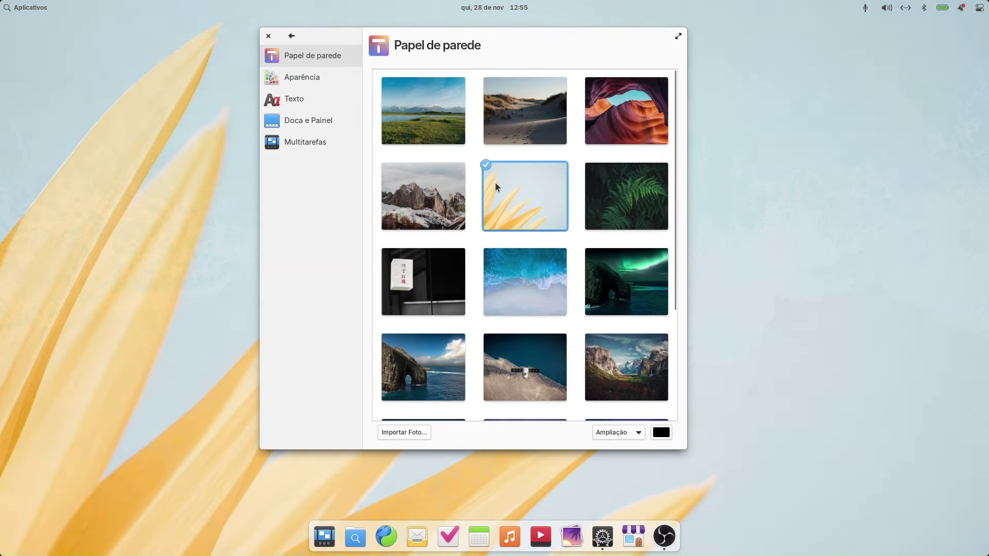
left_click_drag(459, 48, 509, 37)
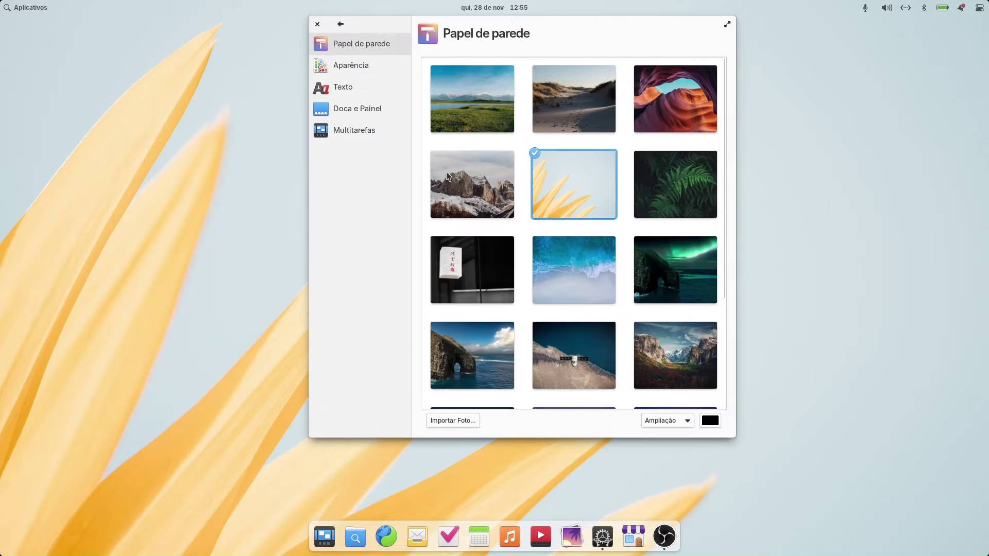
left_click(447, 176)
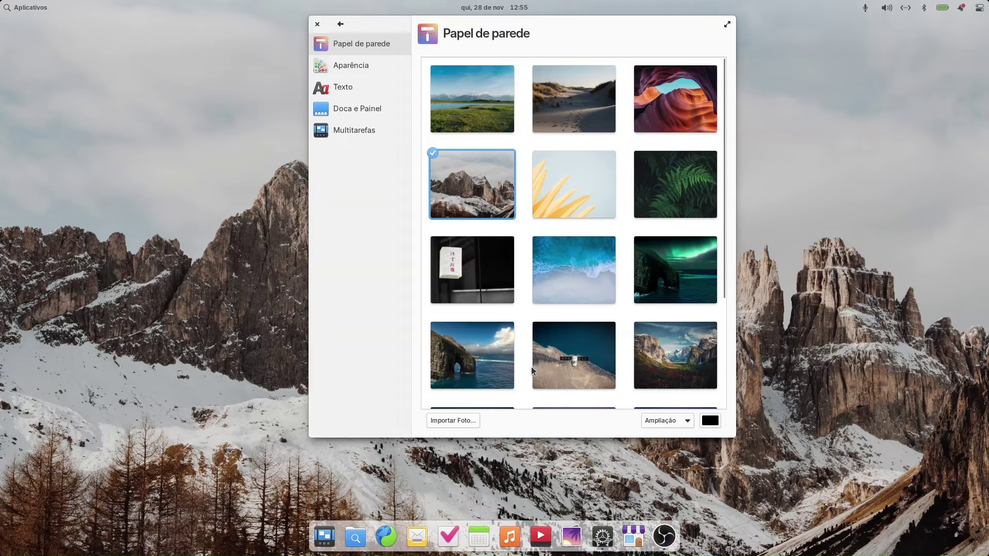
left_click(483, 369)
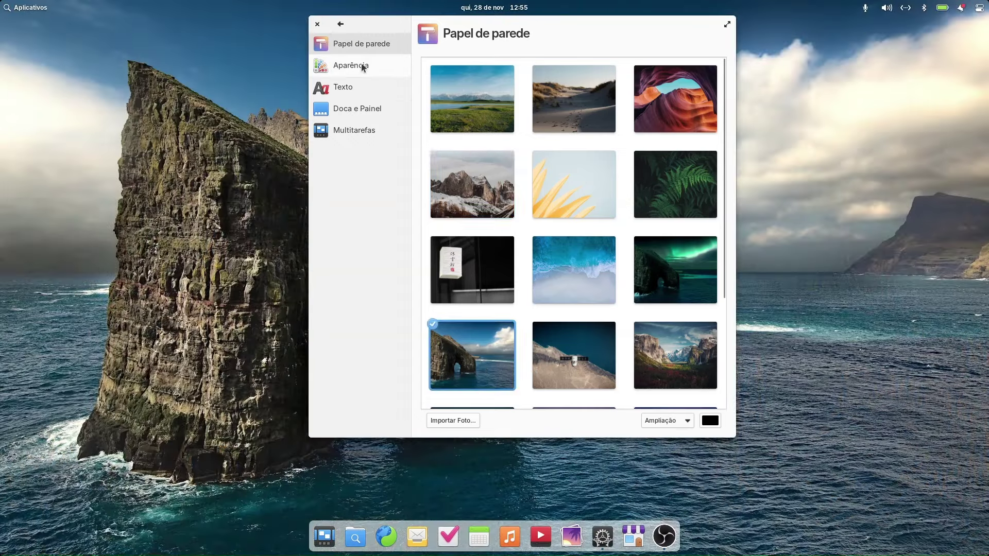
Open the Aparência settings and switch the style to Escuro and back to Padrão.
left_click(363, 70)
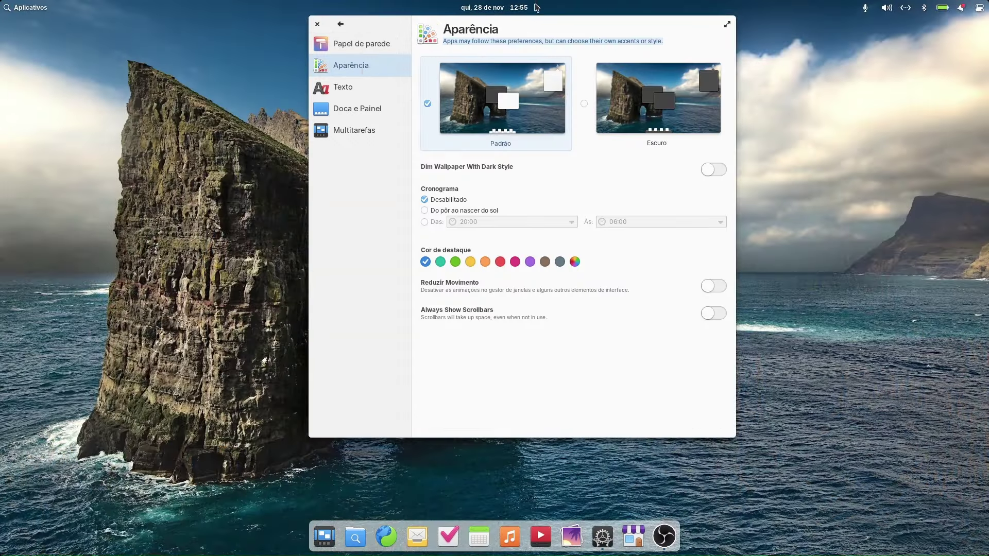
left_click(679, 108)
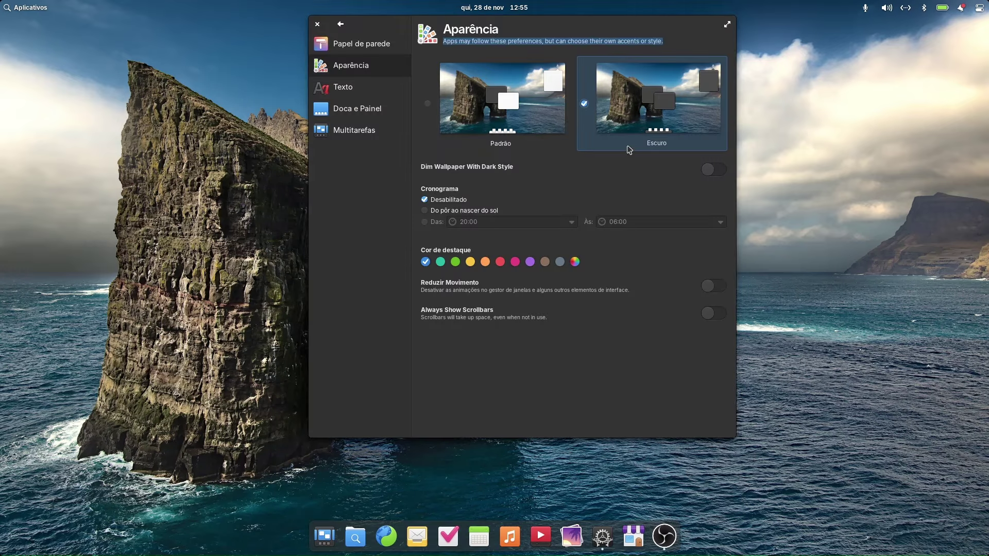
left_click(429, 109)
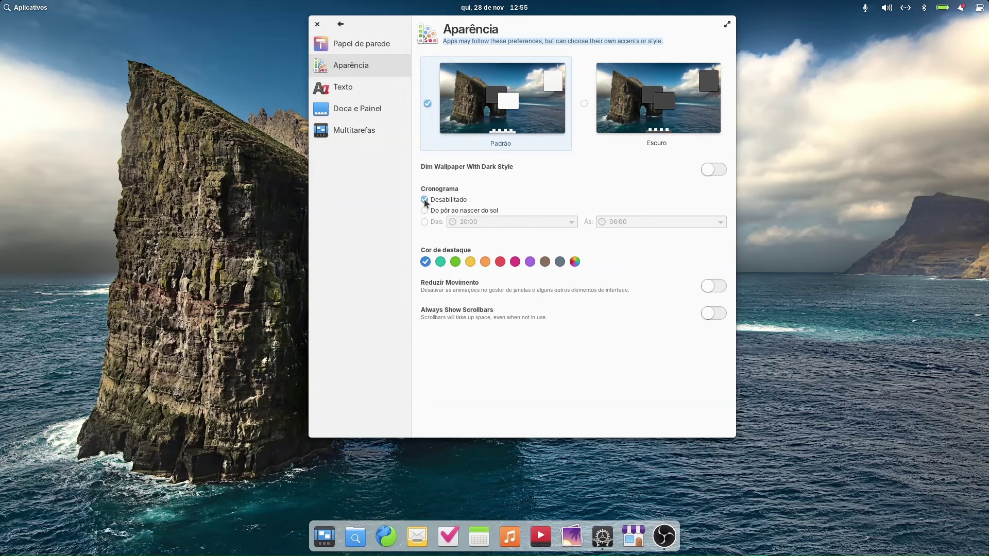
Turn on Dim Wallpaper With Dark Style.
left_click(710, 170)
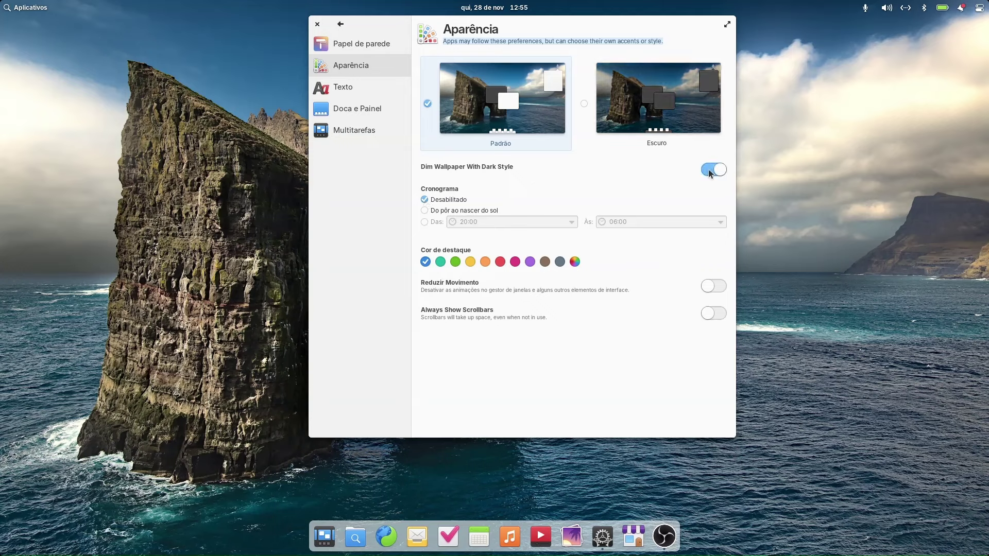
Compare the Escuro style with and without wallpaper dimming, leave Dim Wallpaper With Dark Style off, and return to the Padrão style.
left_click(711, 171)
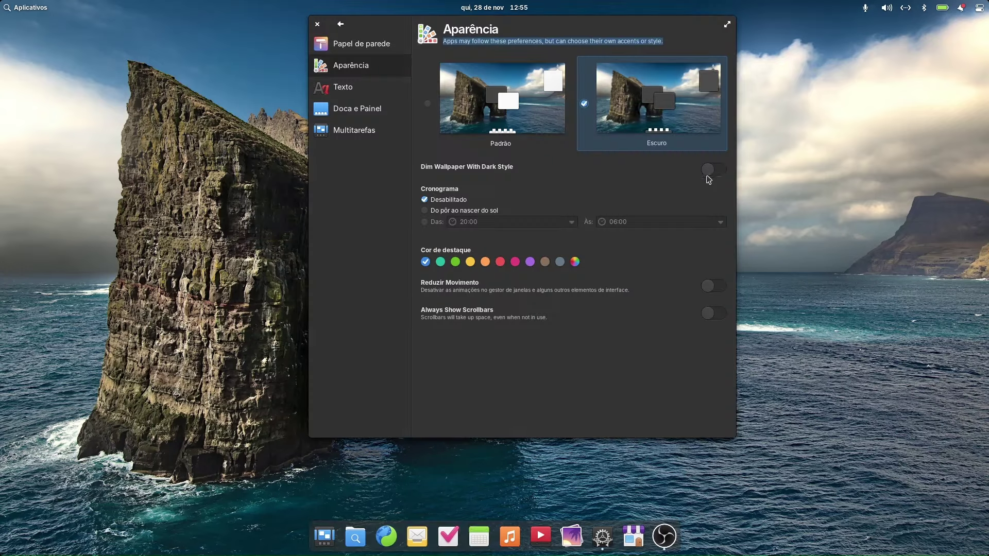
left_click(715, 172)
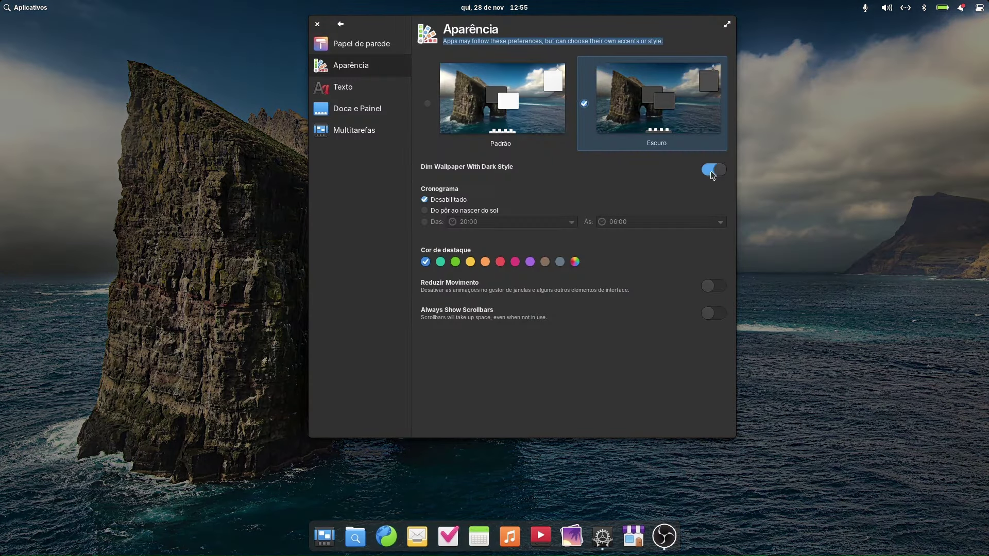
left_click(713, 174)
left_click(713, 175)
left_click(716, 175)
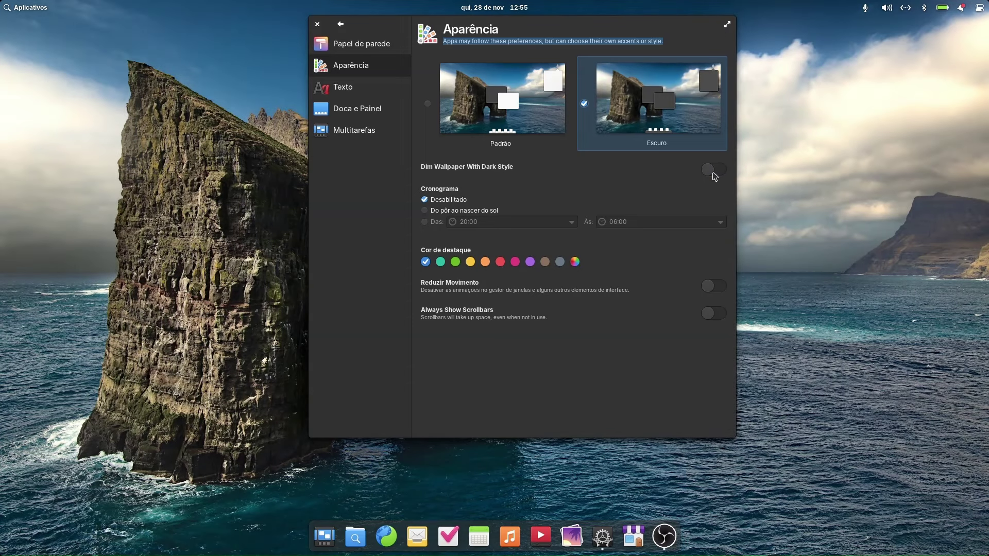
left_click(711, 173)
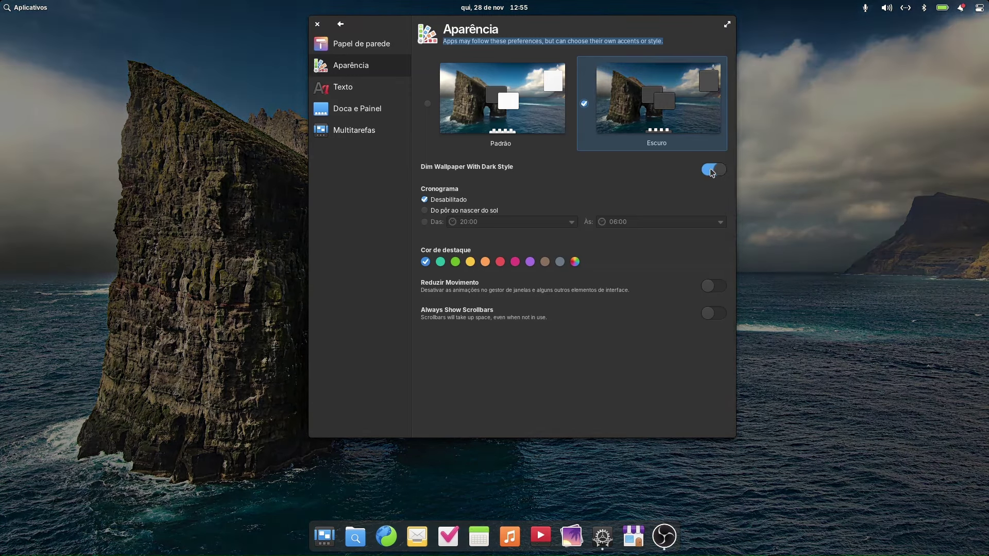
left_click(711, 172)
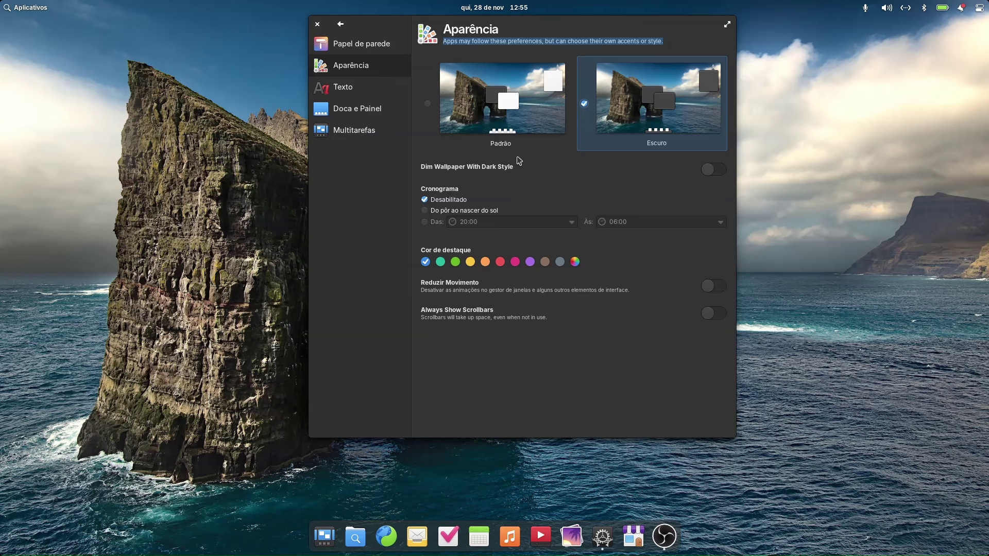
left_click(504, 139)
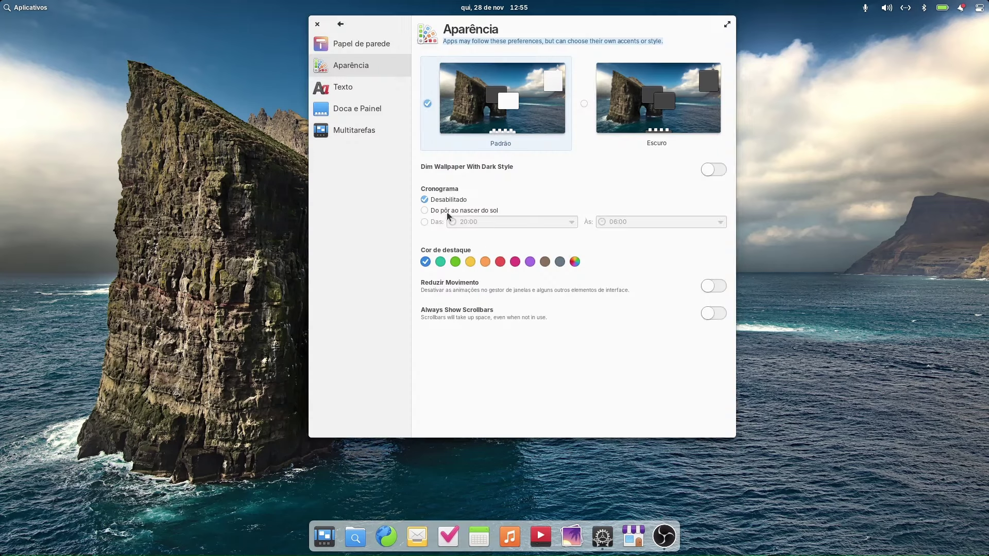
Set the style schedule to Do pôr ao nascer do sol and the accent colour to green, checking the Documentos folder in the file manager.
left_click(448, 212)
left_click(354, 538)
left_click_drag(235, 79, 137, 43)
left_click(63, 100)
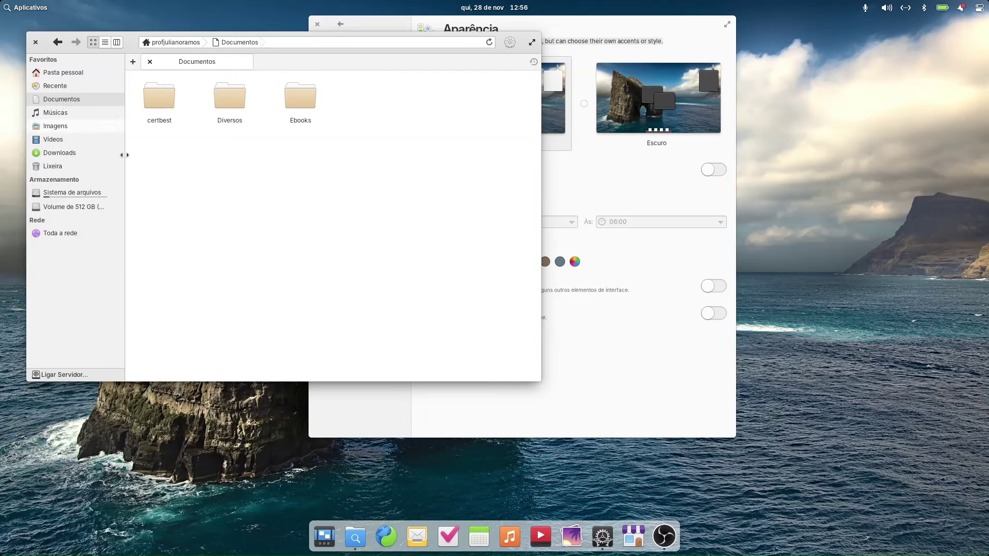
left_click(650, 226)
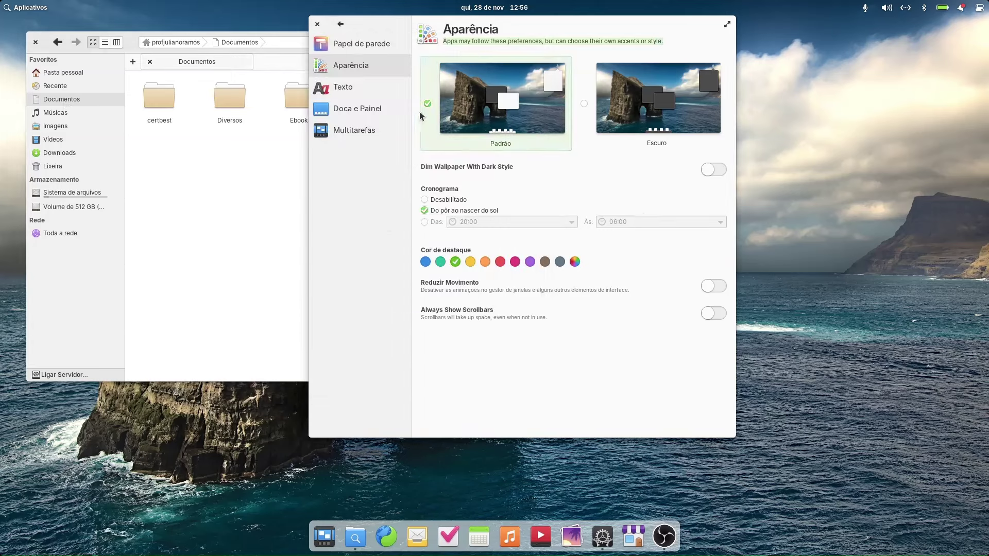
Check the green accent in the file manager's Imagens and Documentos folders, and close its window.
left_click(51, 126)
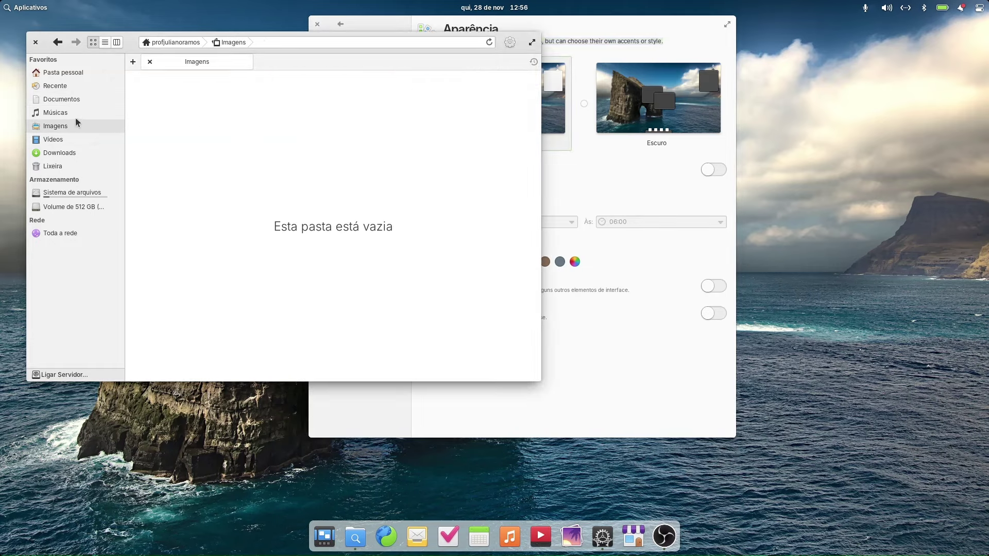
left_click(35, 43)
left_click(356, 537)
left_click(62, 99)
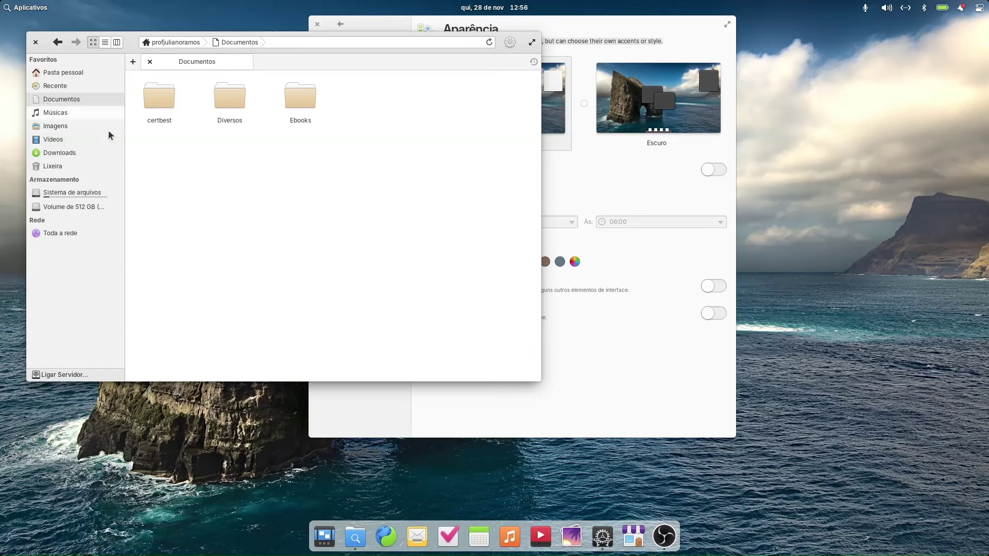
left_click(35, 42)
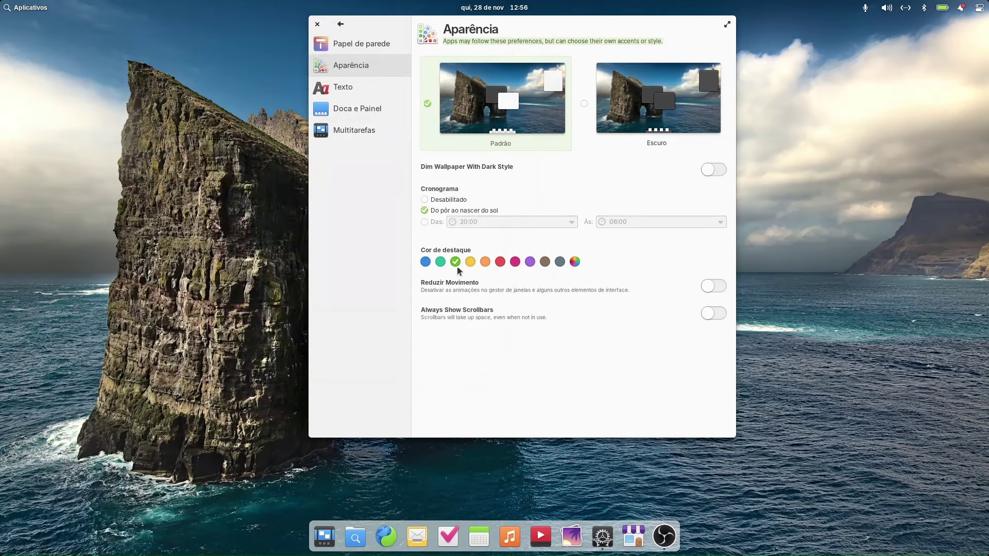
Try the yellow, red and pink accent colours, and settle on blue.
left_click(470, 263)
left_click(500, 262)
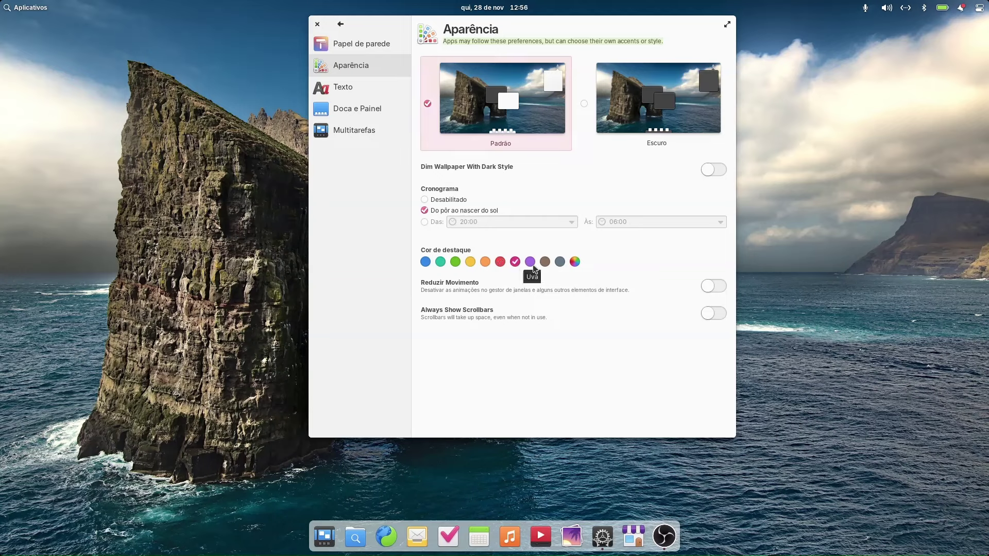
left_click(426, 262)
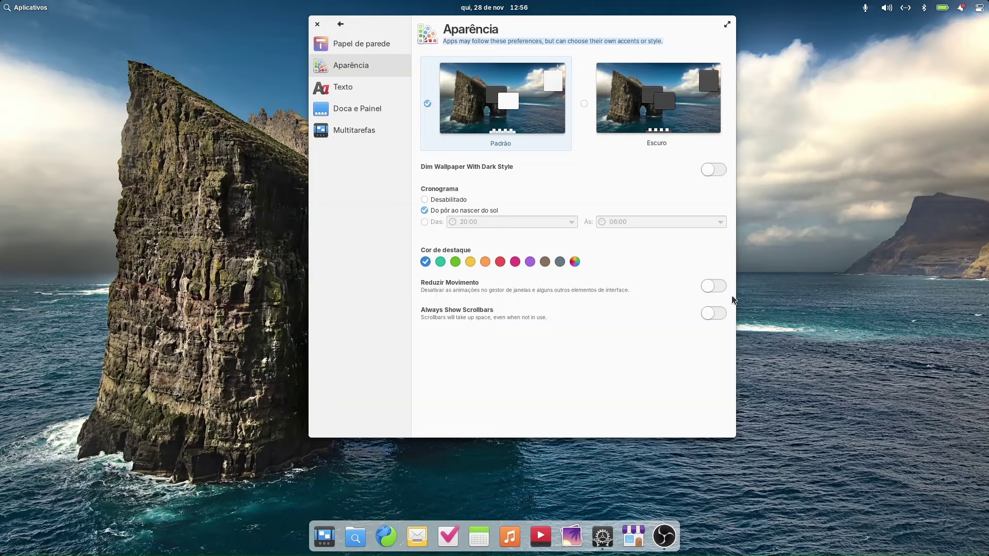
Turn on Reduzir Movimento and test it by opening, maximizing, restoring and closing the file manager.
left_click(711, 286)
left_click(355, 533)
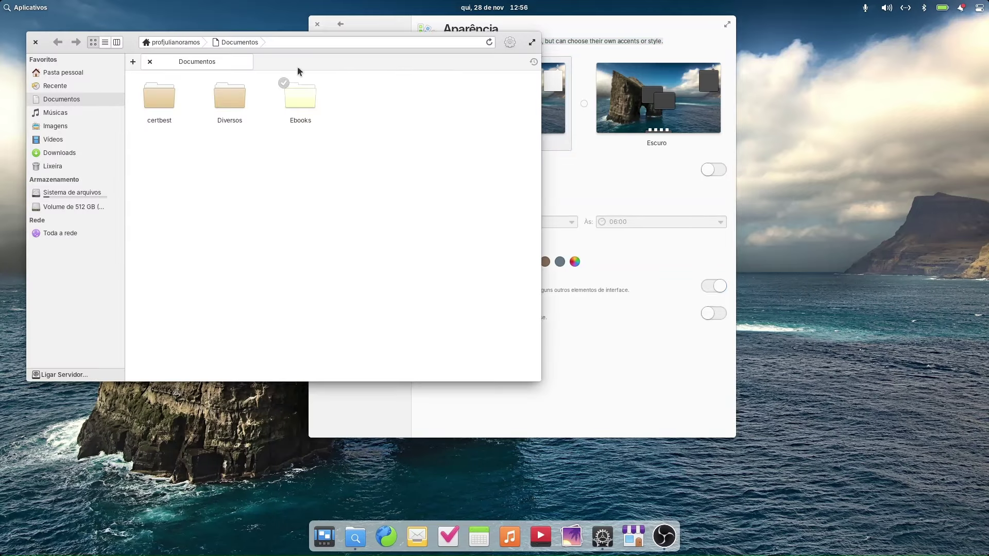
left_click(39, 45)
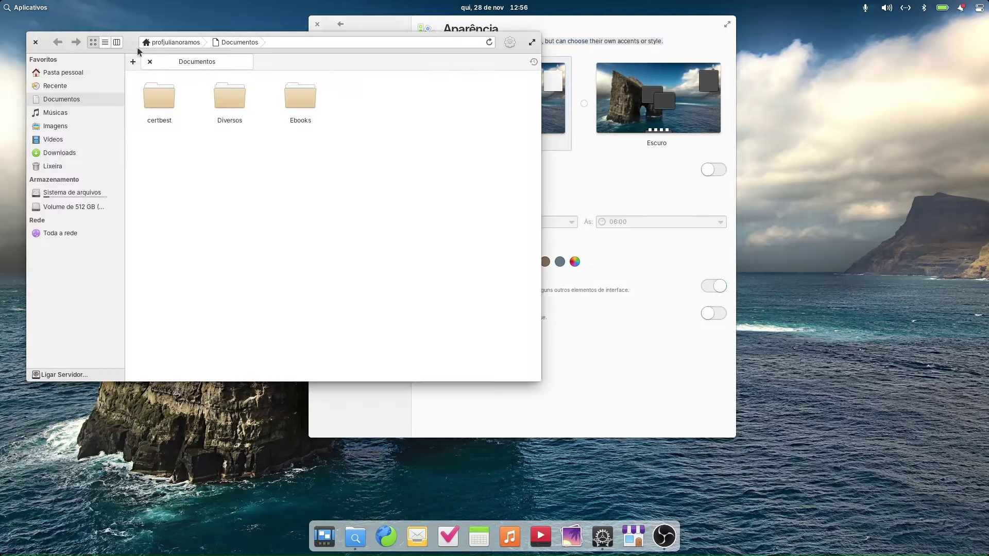
left_click(531, 43)
left_click(978, 24)
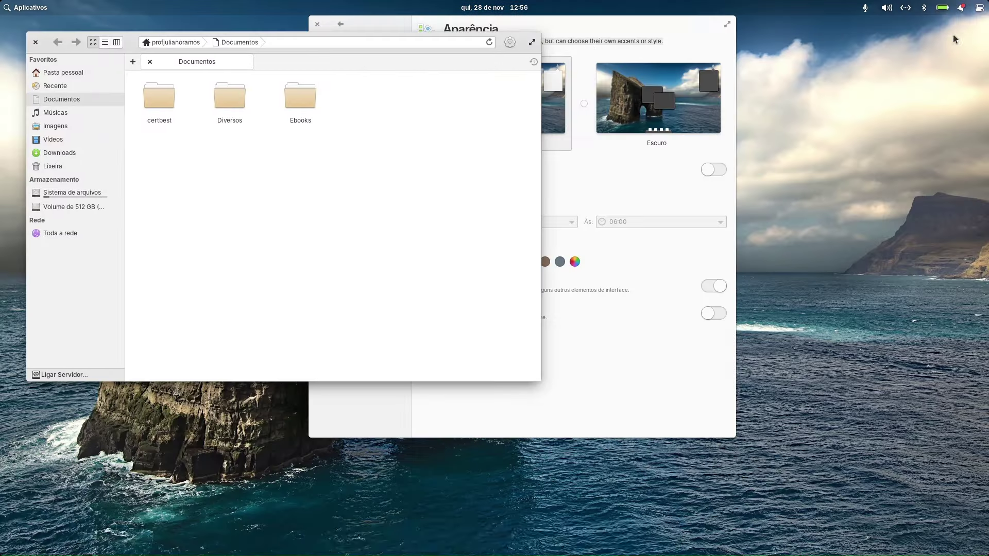
left_click(36, 43)
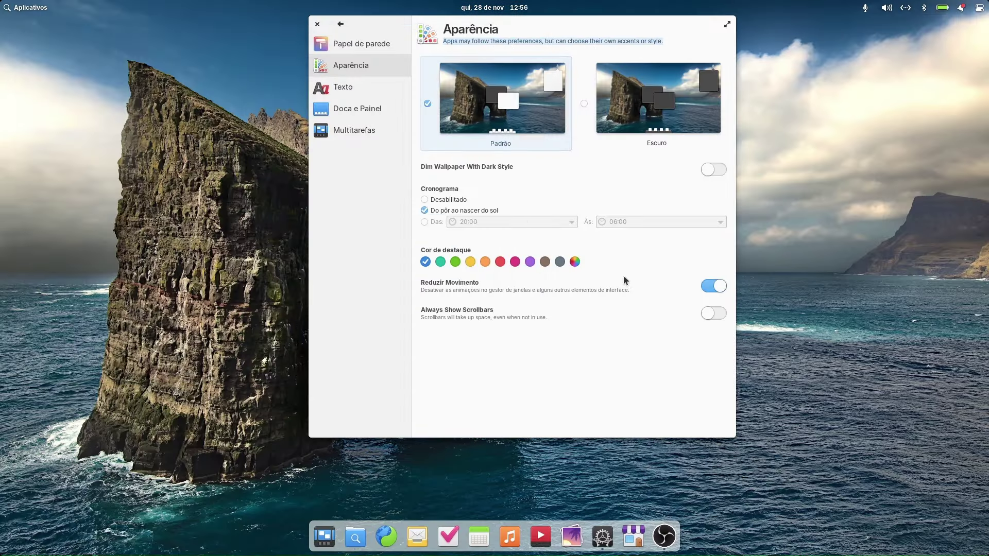
Turn off Reduzir Movimento and compare the window animations by opening, maximizing, restoring and closing the file manager again.
left_click(717, 286)
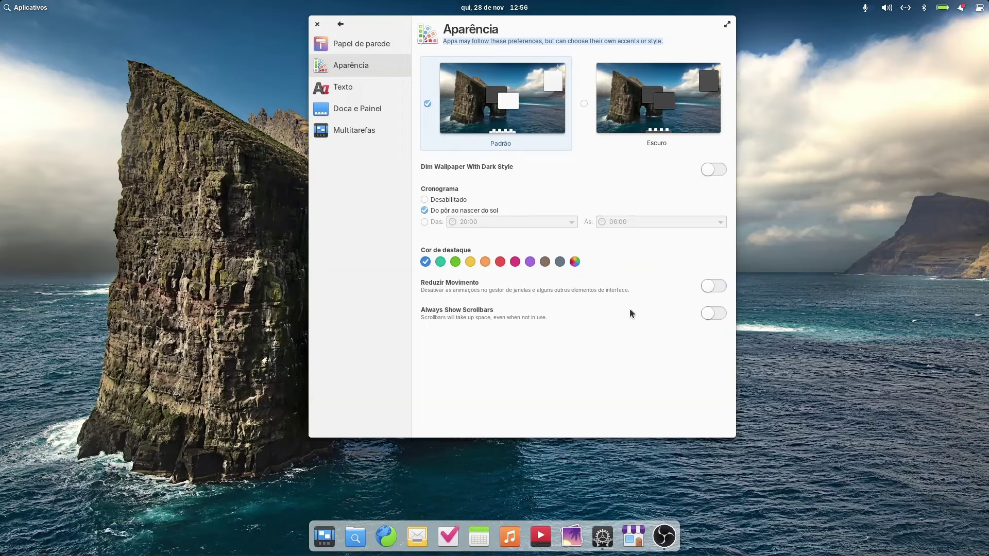
left_click(361, 533)
left_click(531, 43)
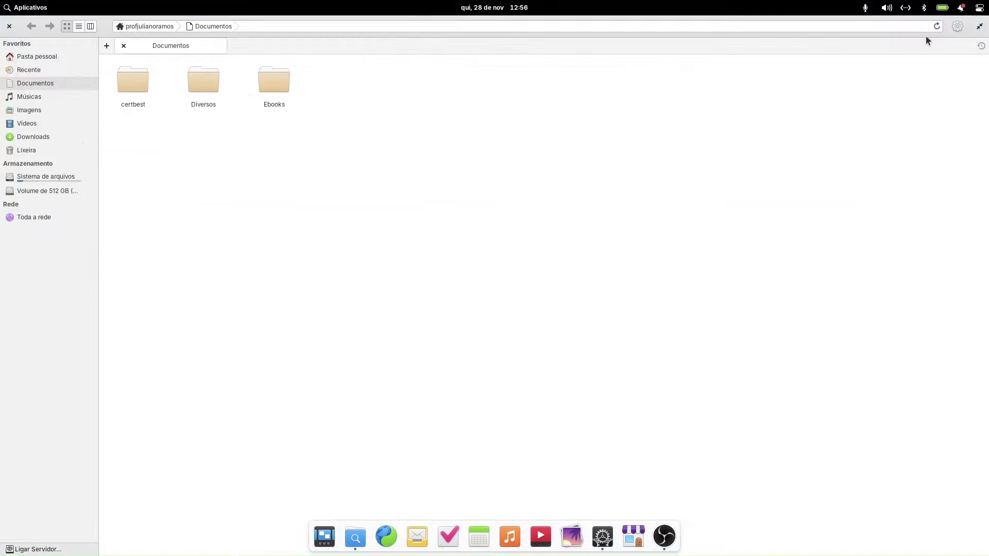
left_click(979, 25)
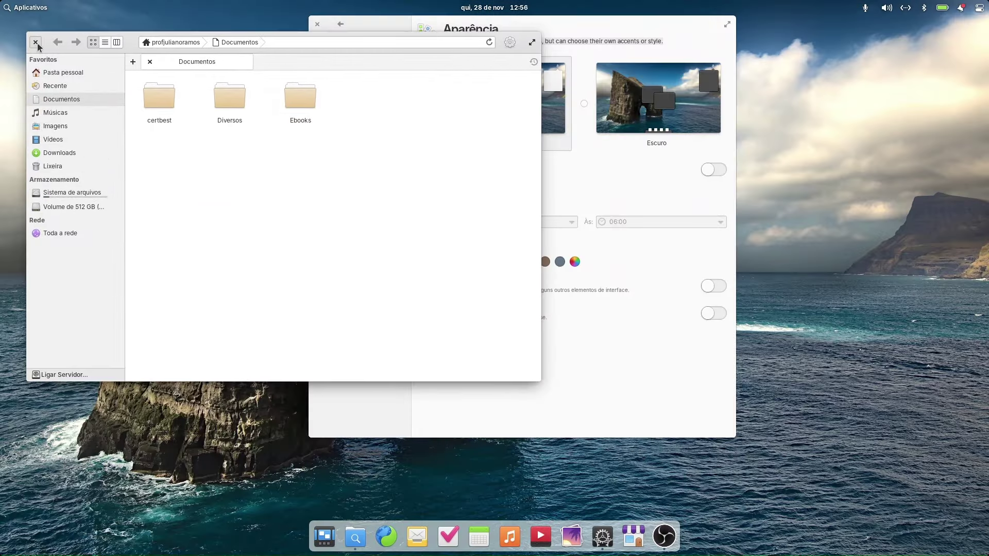
left_click(36, 43)
Show the Texto settings and look at the text size and accessibility controls in the quick settings.
left_click(338, 90)
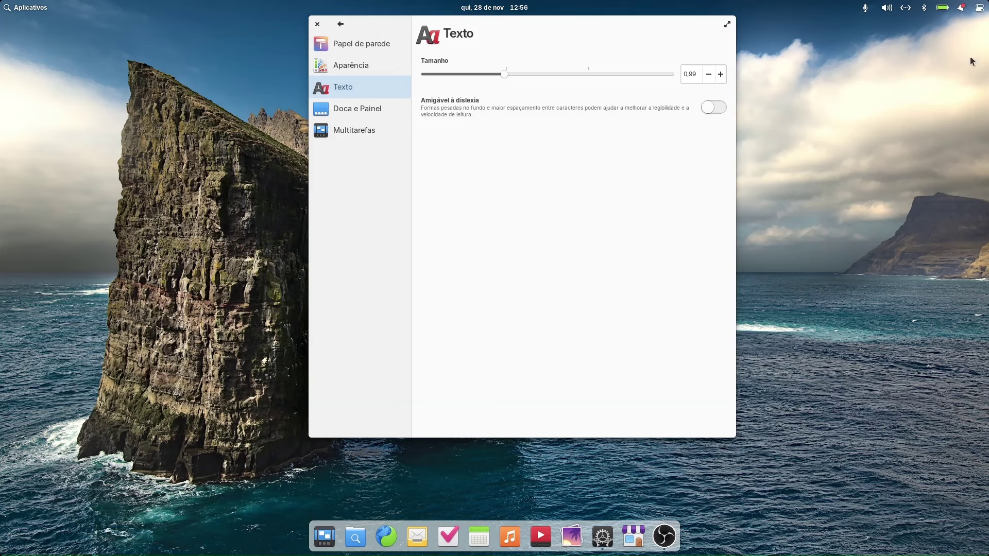
left_click(978, 8)
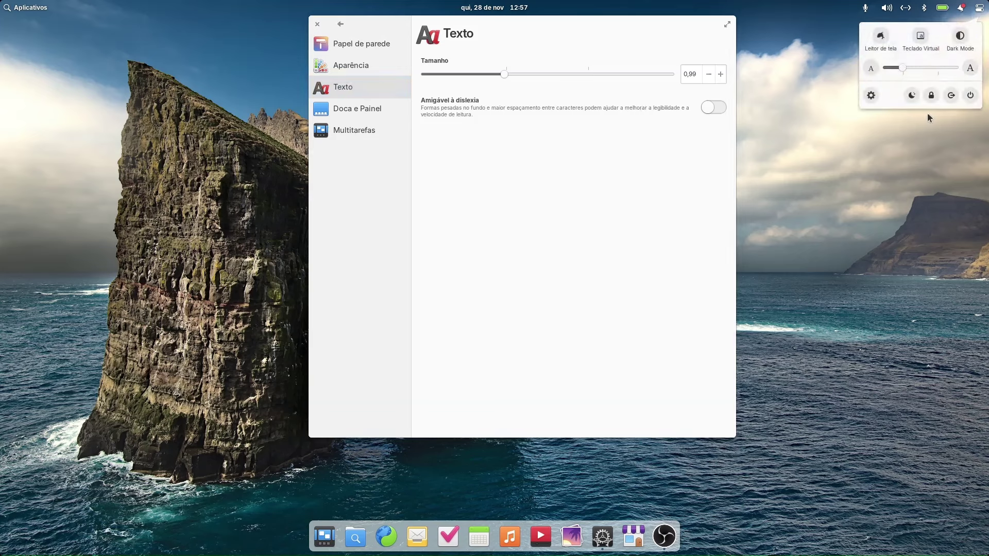
left_click(426, 145)
Show the Doca e Painel settings, try the small and large dock icon sizes, and return to the medium size.
left_click(343, 108)
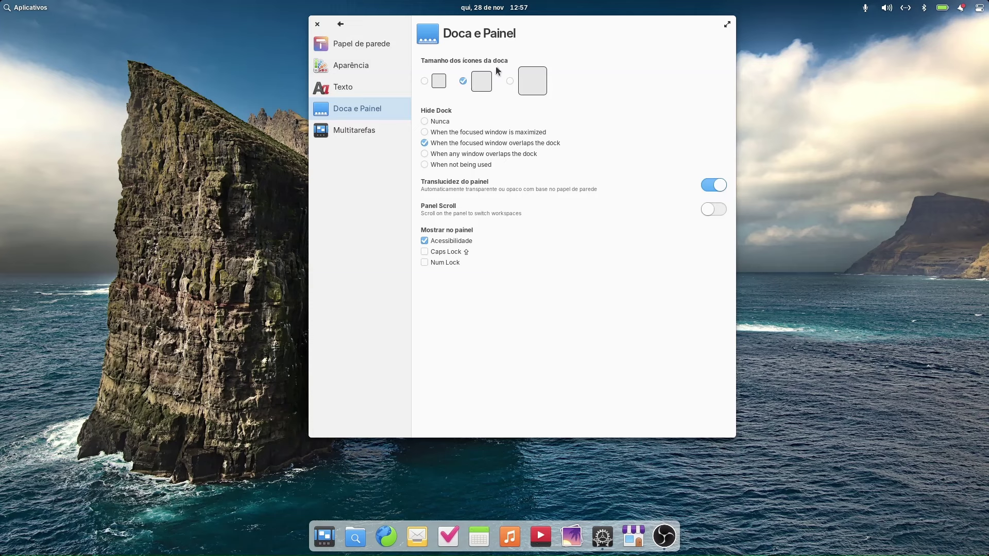
left_click(424, 81)
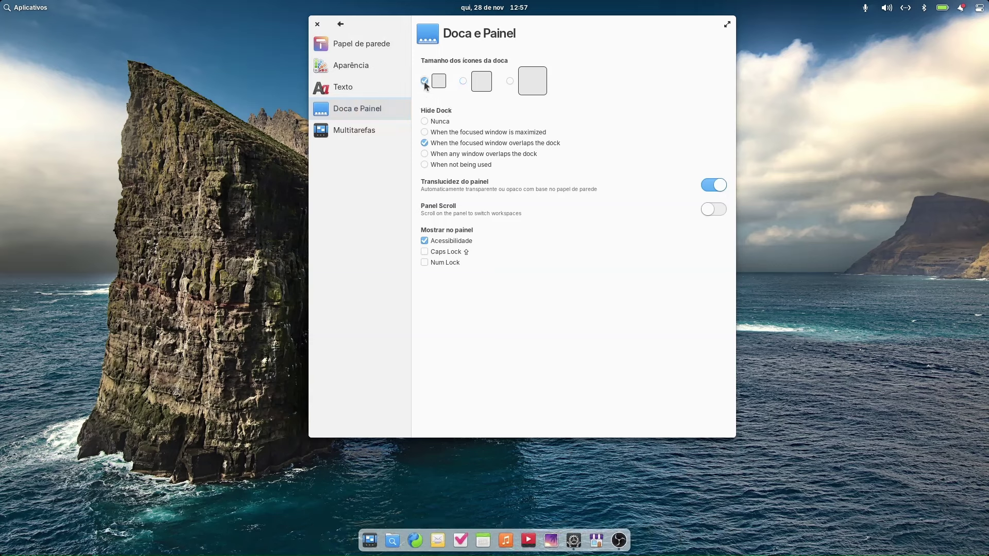
left_click(464, 81)
left_click(509, 81)
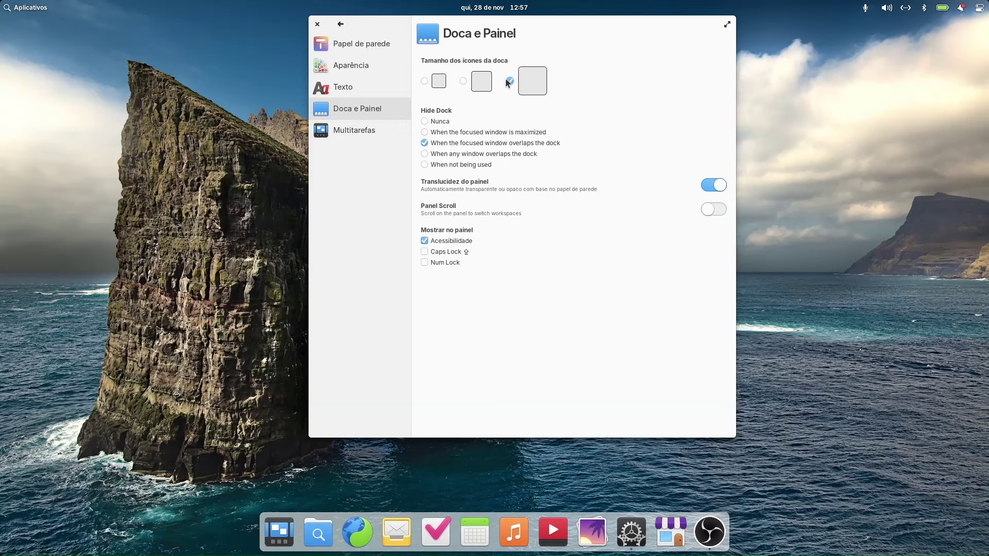
left_click(462, 81)
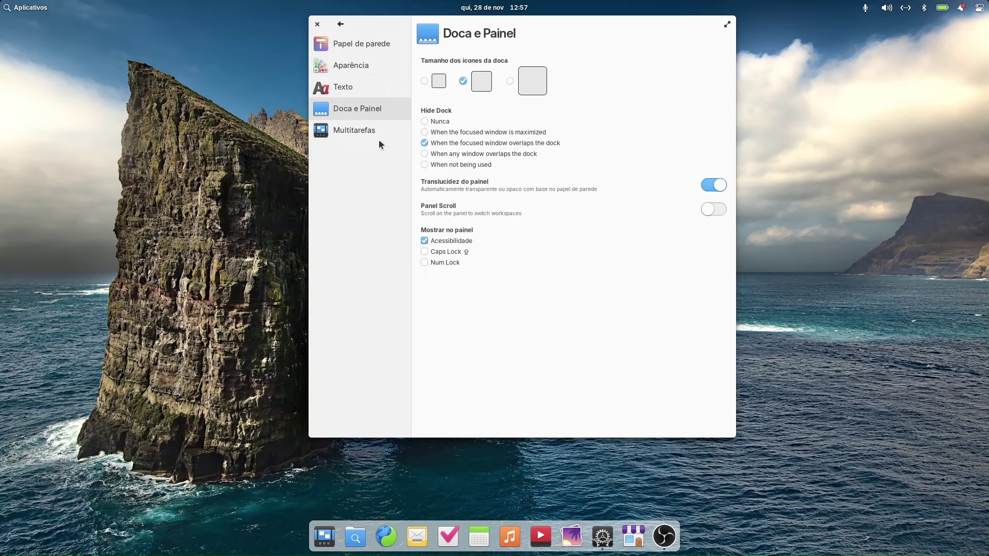
Set Hide Dock to Nunca and test it by maximizing, restoring and closing the file manager window.
left_click(421, 122)
left_click(355, 537)
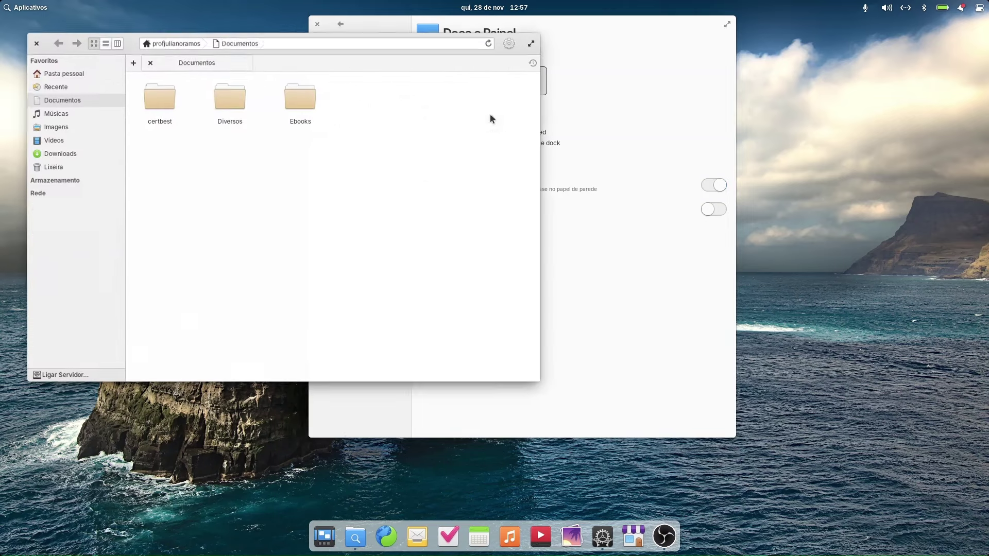
left_click(530, 43)
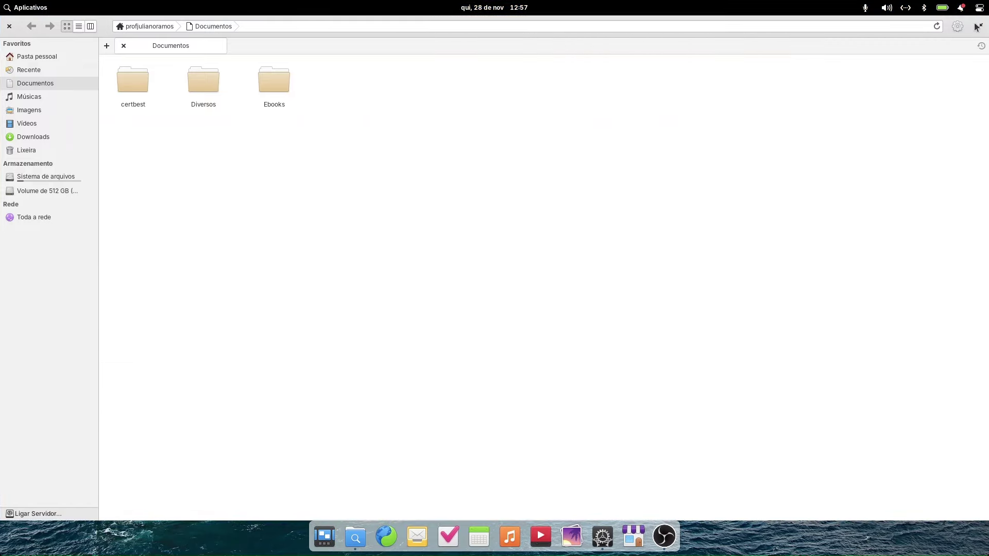
left_click(978, 26)
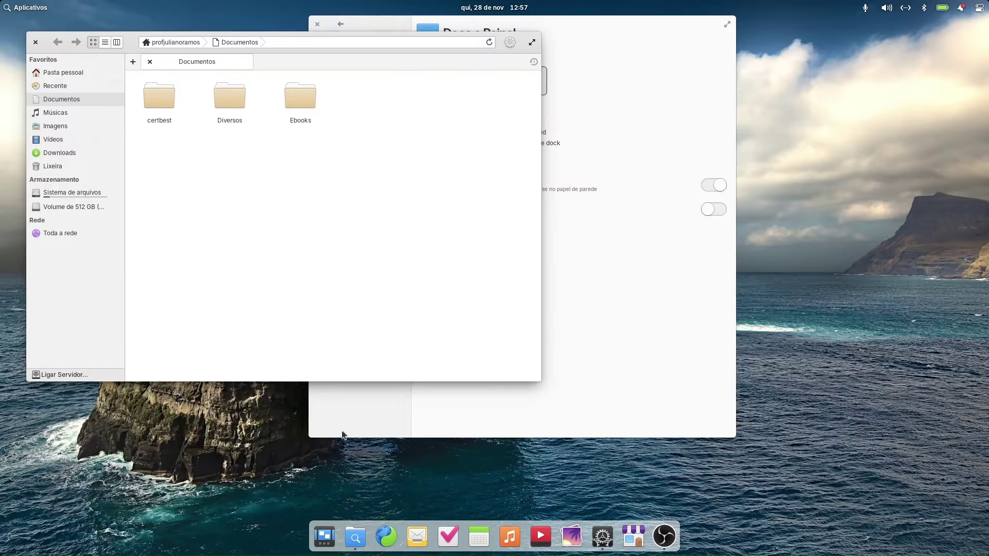
left_click(36, 41)
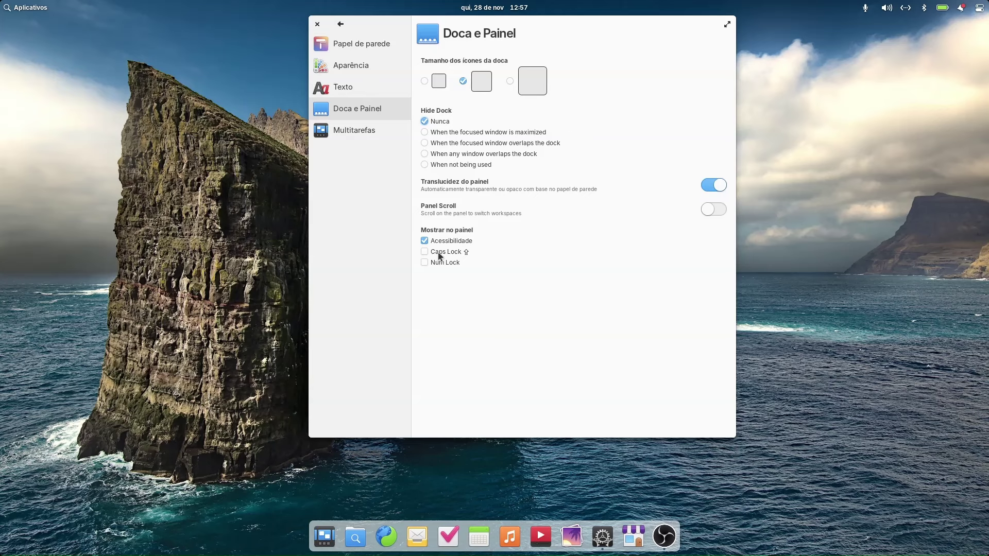
Hide the Acessibilidade options from the panel, show them again, and compare the quick settings in both states.
left_click(981, 8)
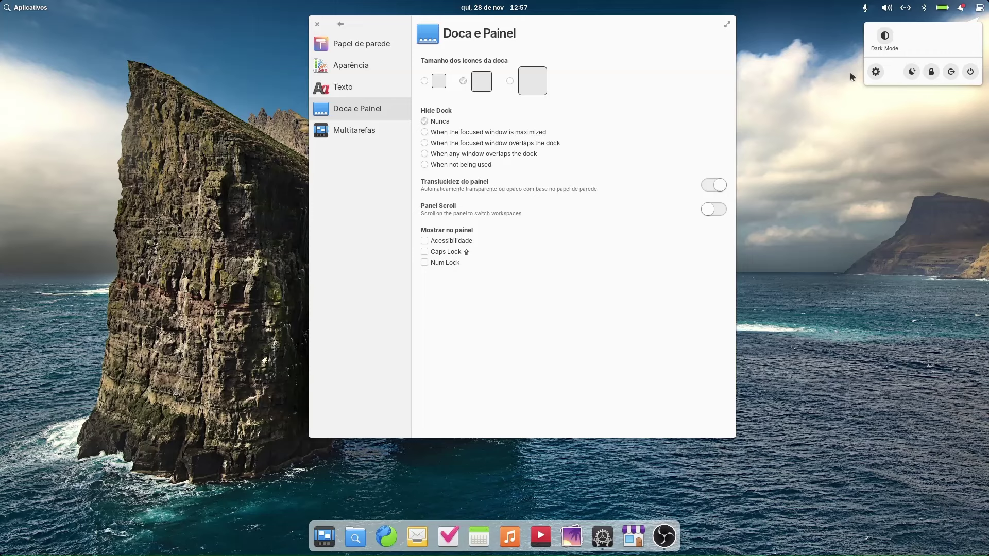
left_click(785, 125)
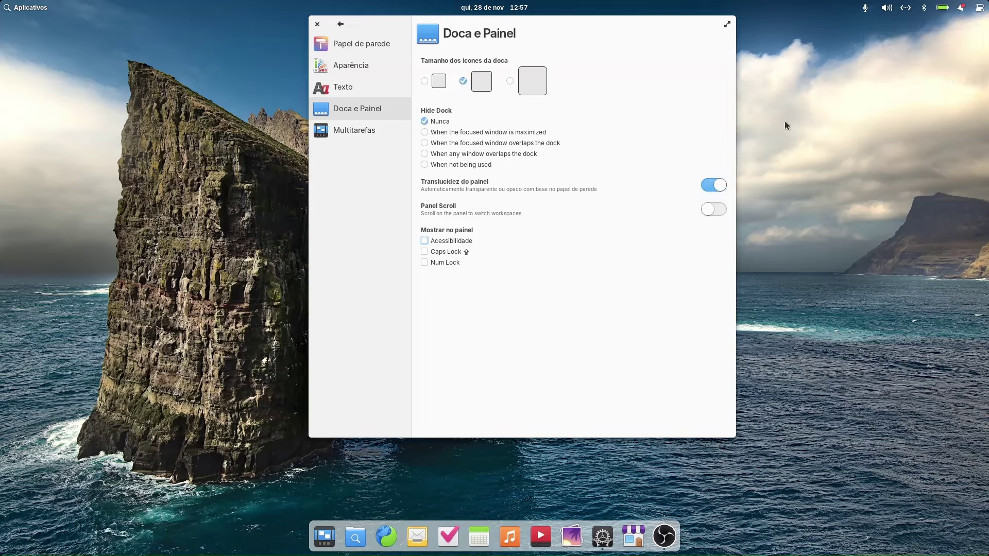
left_click(425, 241)
left_click(980, 9)
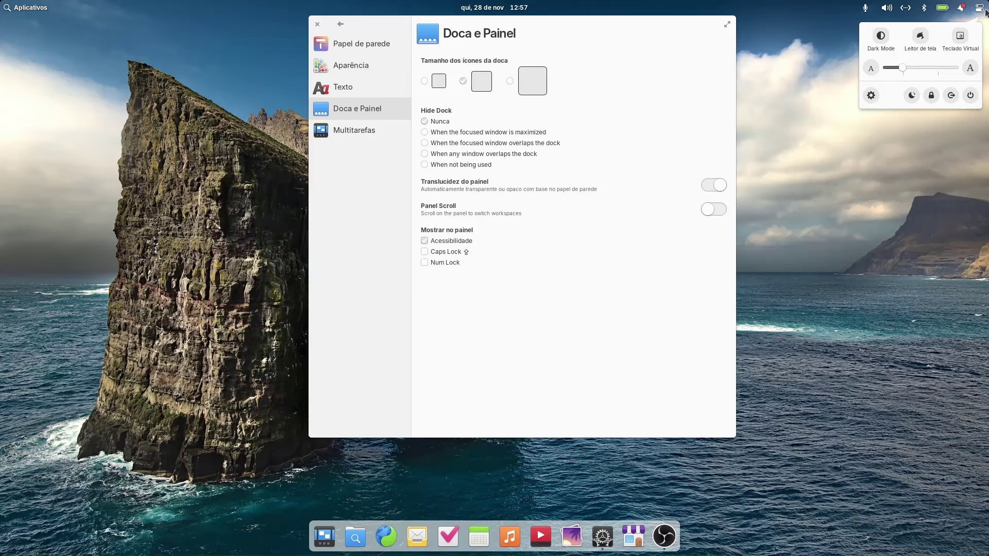
left_click(984, 11)
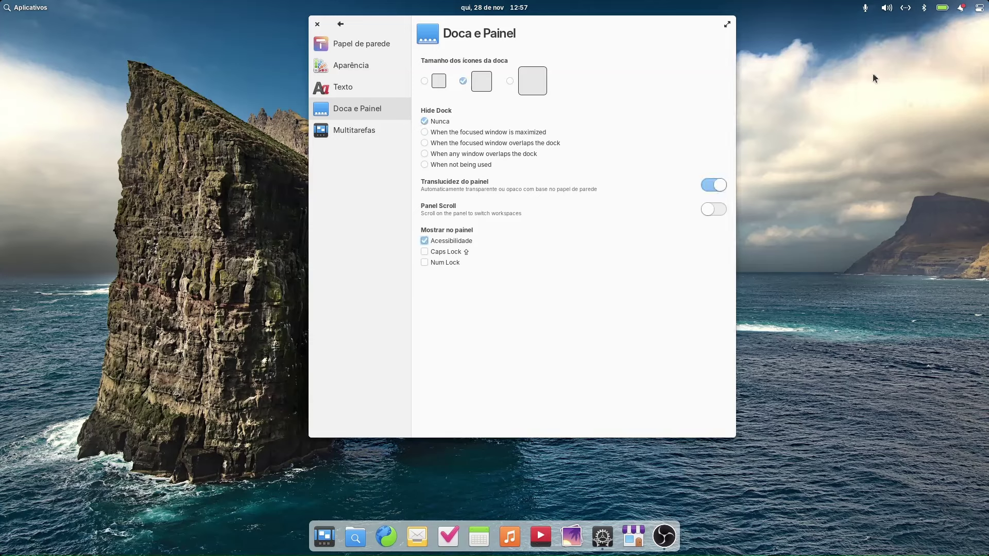
Show the Num Lock and Caps Lock indicators in the panel, test Caps Lock, and hide the Acessibilidade options.
left_click(424, 263)
left_click(425, 252)
key("Caps_Lock")
left_click(425, 240)
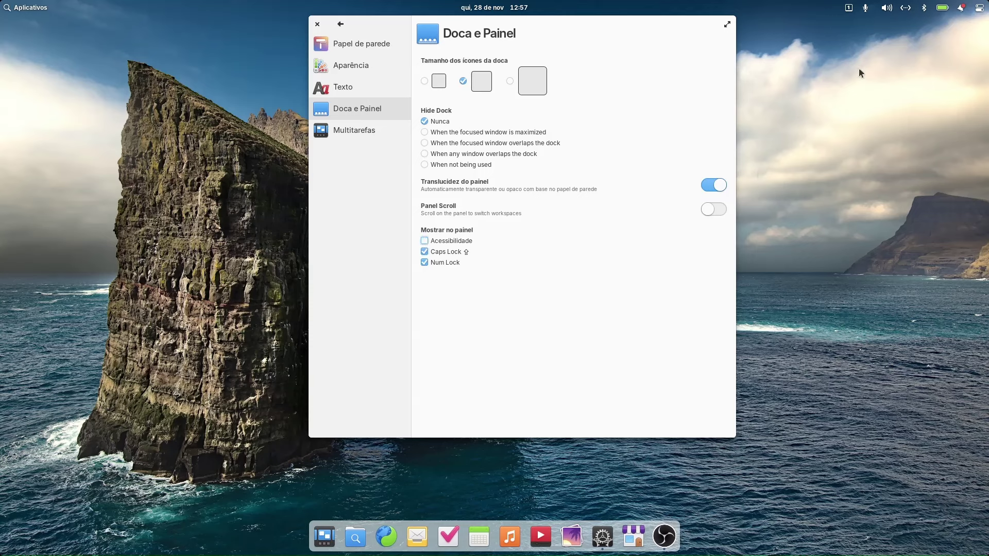
Set the Superior esquerdo hot corner in the Multitarefas settings to Visão Multitarefa.
left_click(981, 8)
left_click(981, 5)
left_click(358, 133)
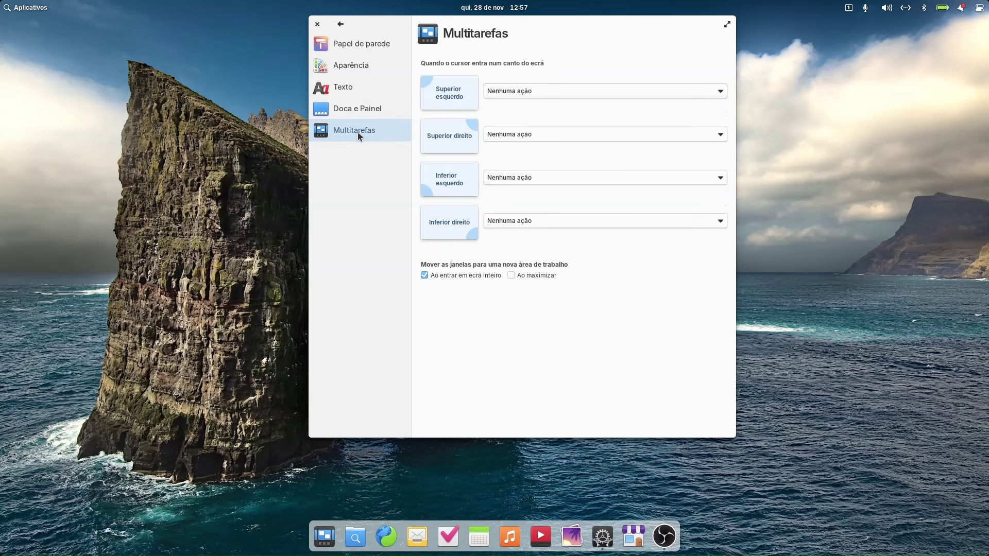
left_click(585, 90)
left_click(432, 87)
left_click(550, 93)
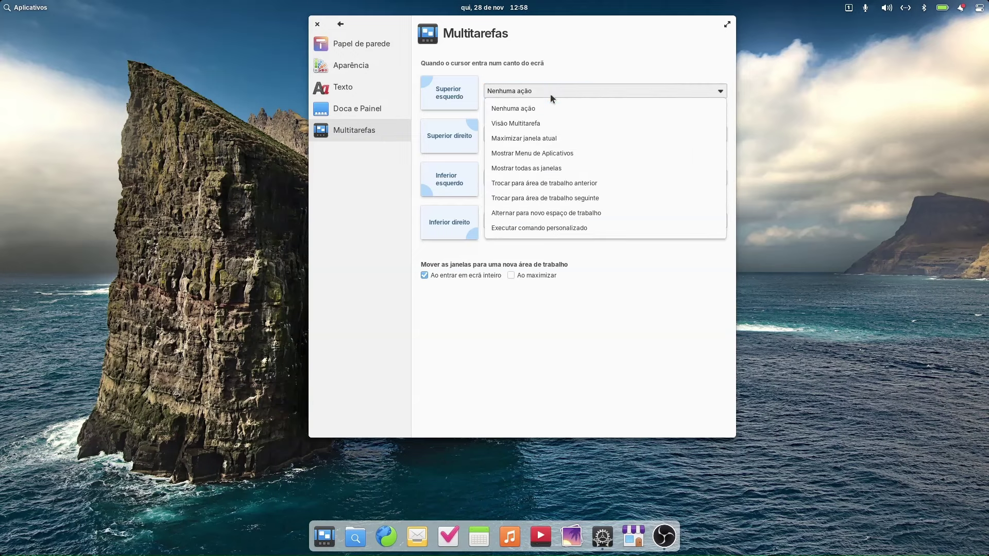
left_click(547, 124)
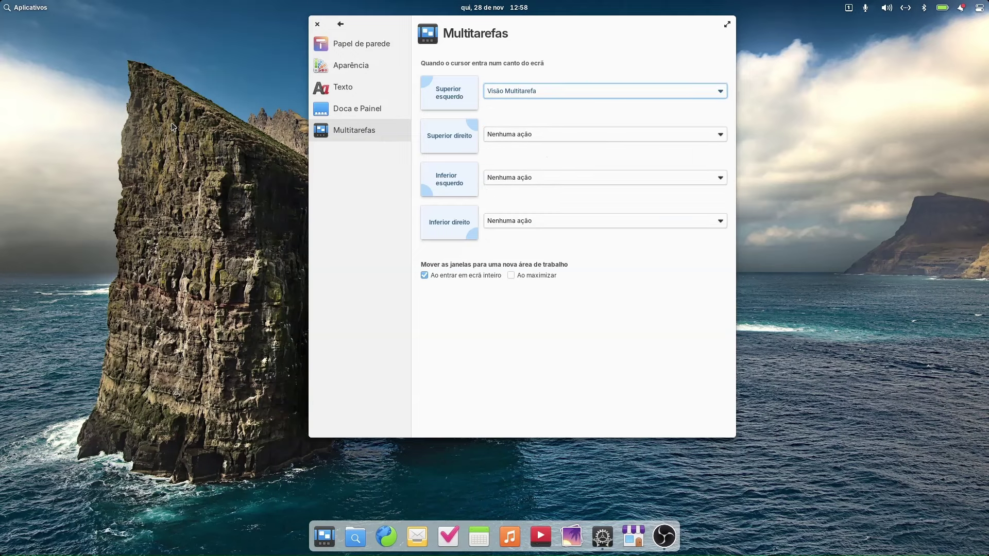
Test the upper-left hot corner twice, browse the workspaces in the multitasking view, and return to the desktop.
mouse_move(1, 2)
scroll(288, 272, "down", 1)
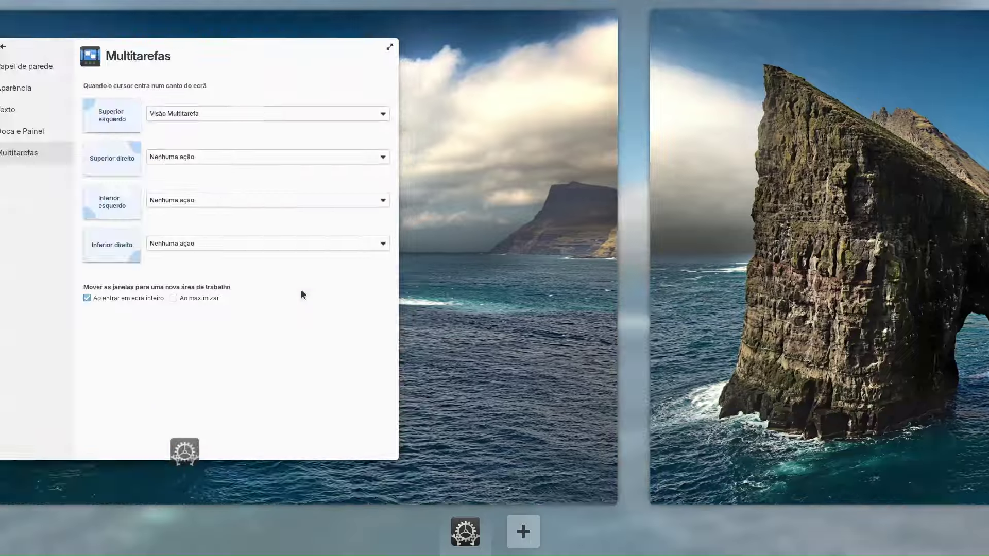
scroll(302, 296, "up", 1)
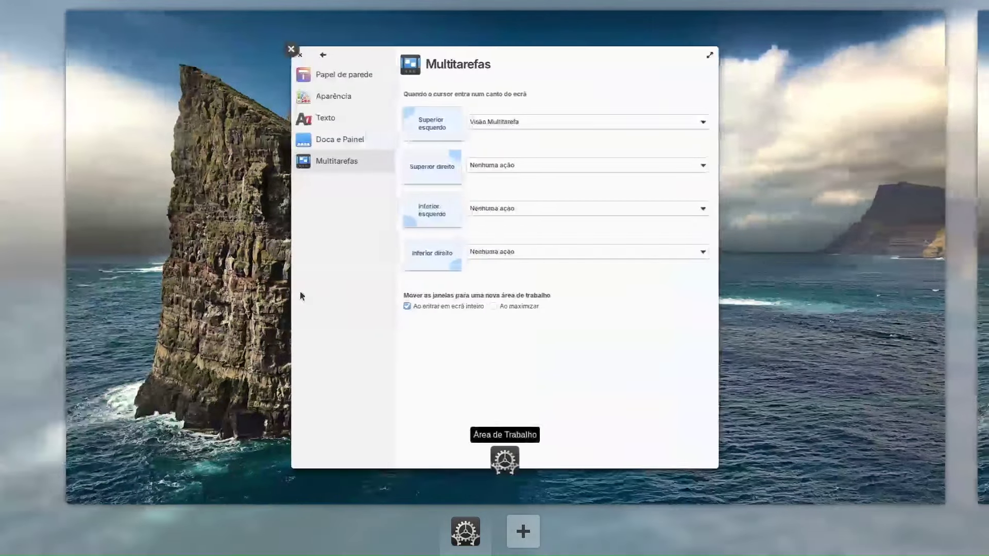
left_click(300, 291)
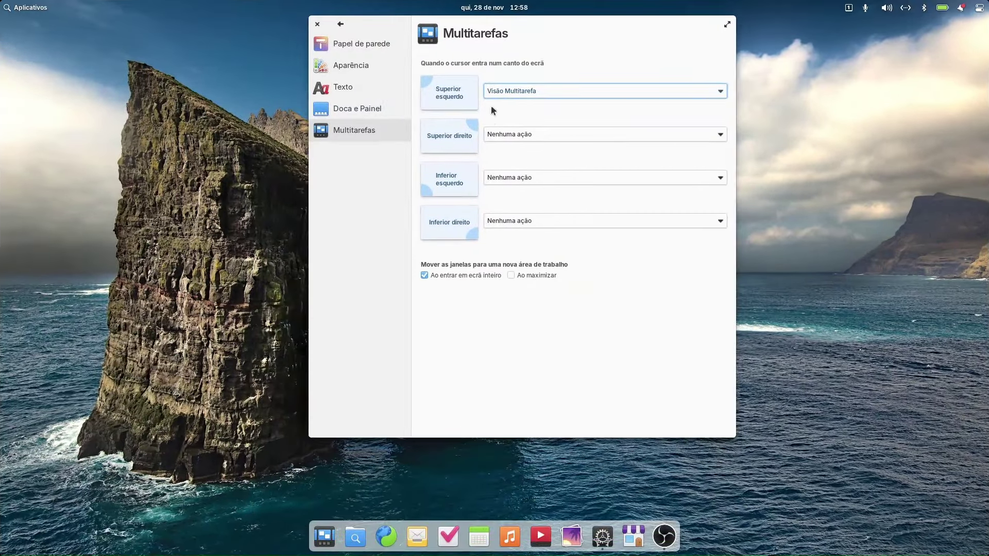
mouse_move(1, 1)
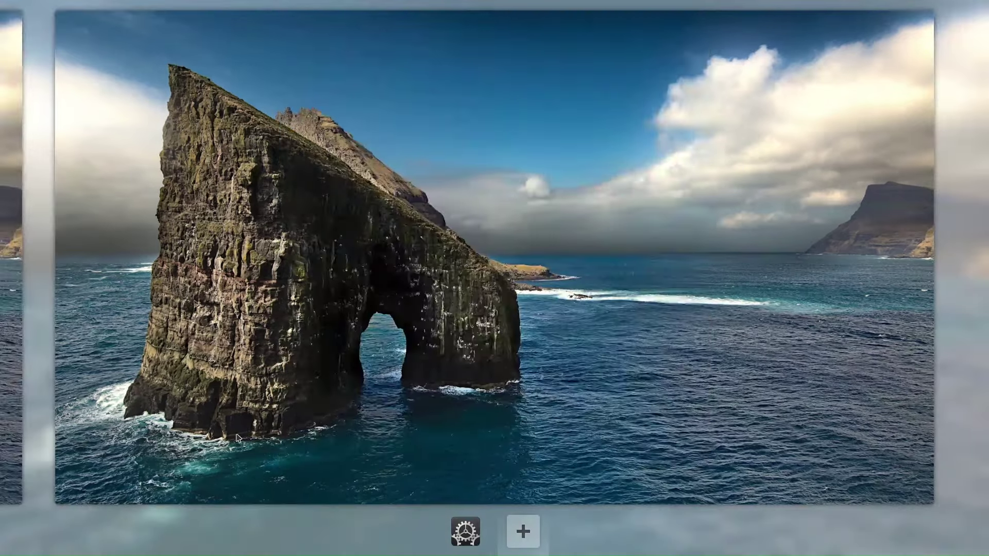
left_click(260, 415)
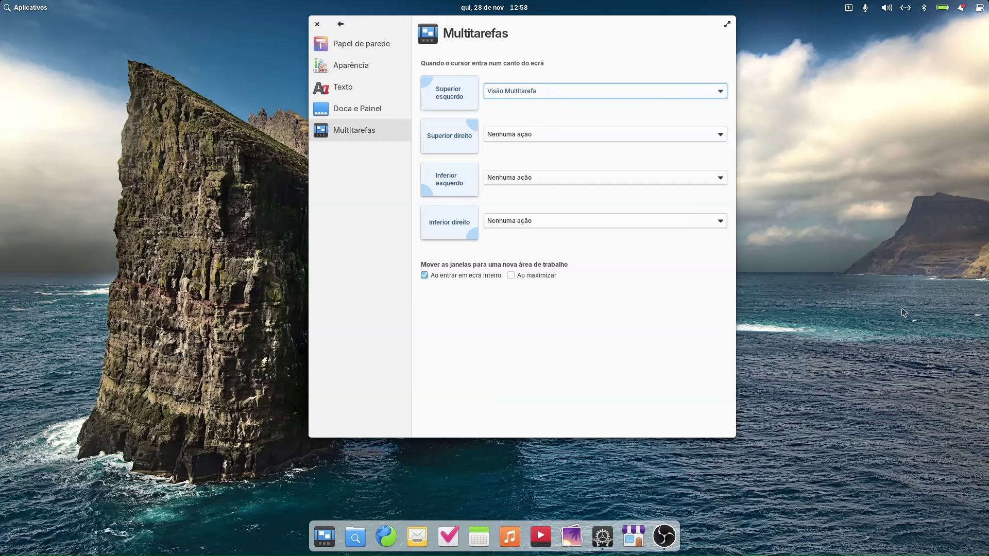
Review the Energia settings down to Modo de energia, check the panel's battery menu, and return to the settings overview.
left_click(340, 24)
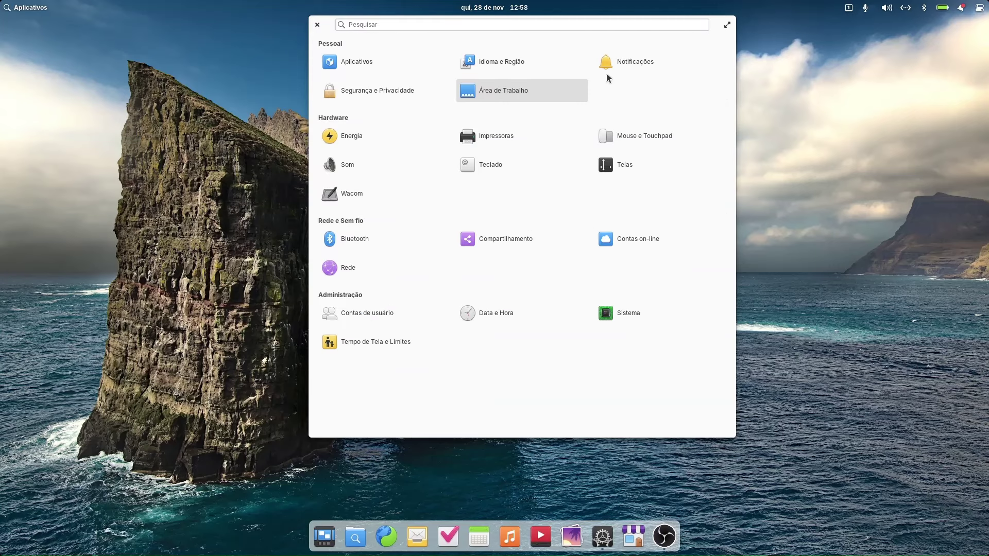
left_click(348, 140)
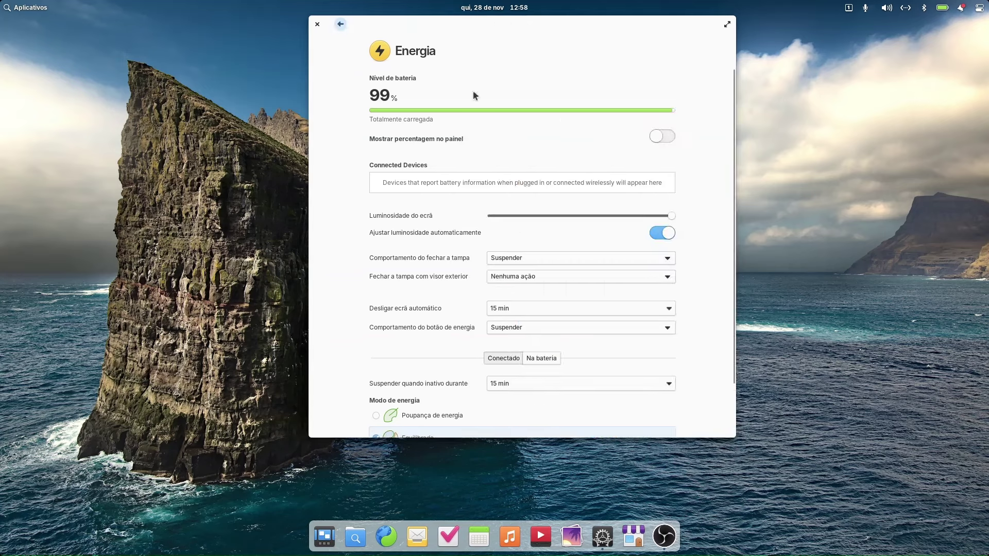
left_click(942, 8)
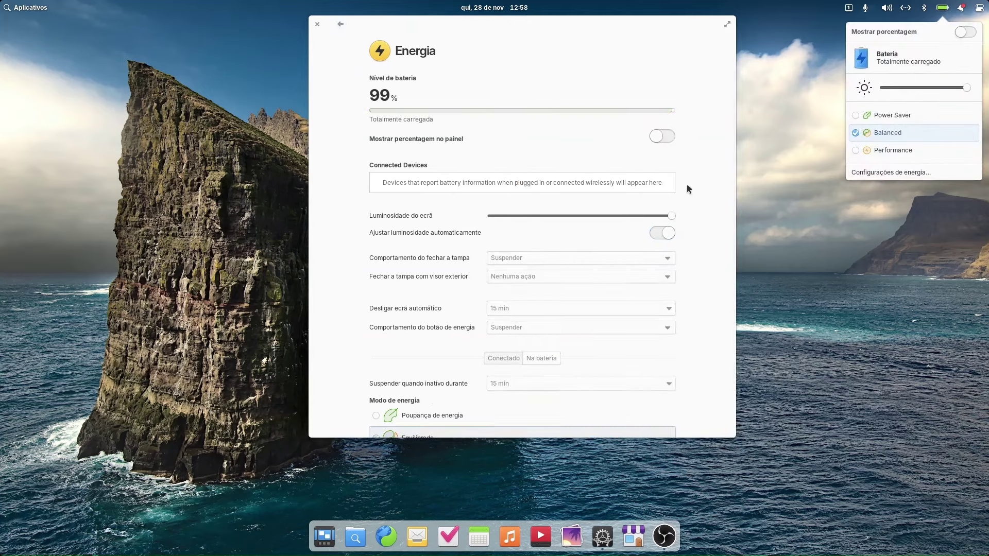
left_click(476, 154)
scroll(688, 366, "down", 2)
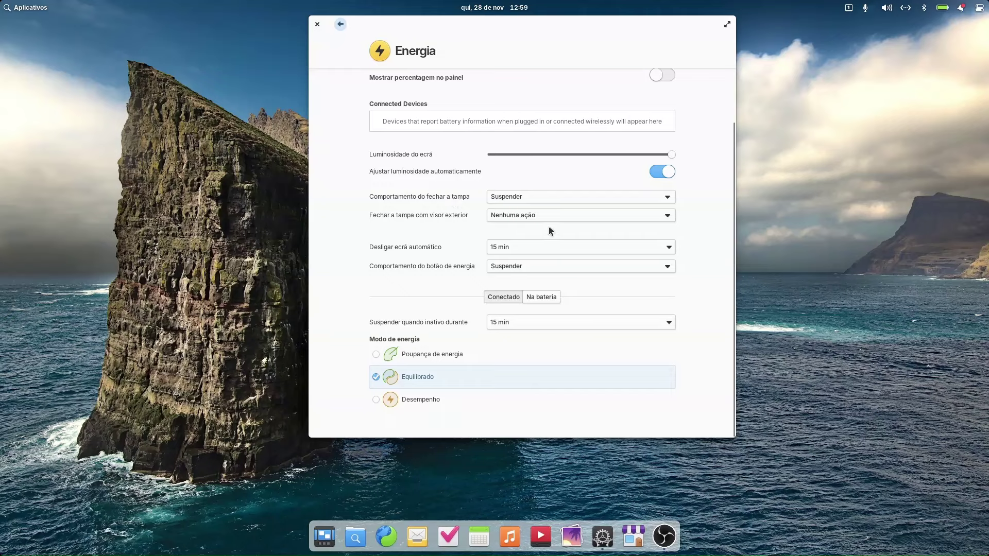
left_click(341, 25)
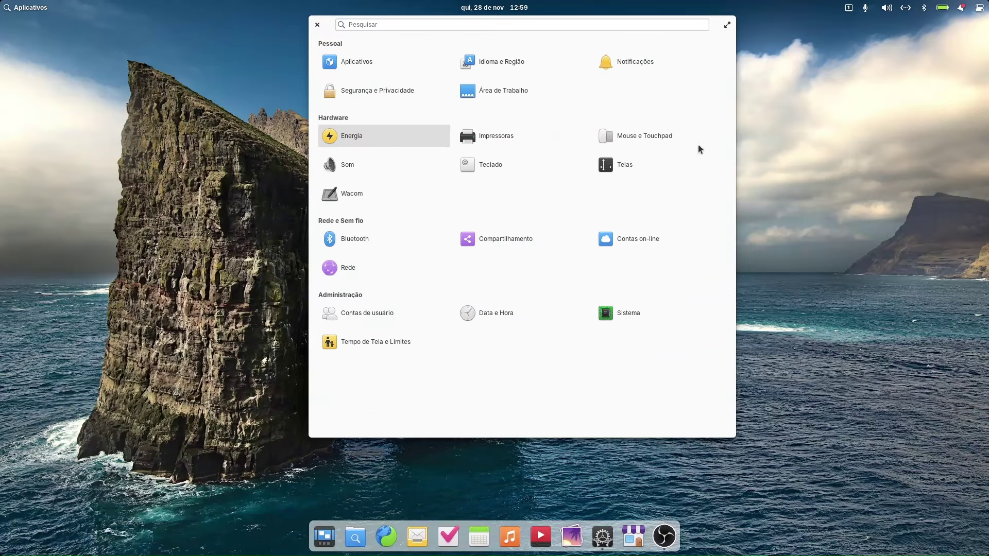
Show the HP Smart Tank printer's queue and page settings, and view the available Tamanho de mídia options.
left_click(496, 143)
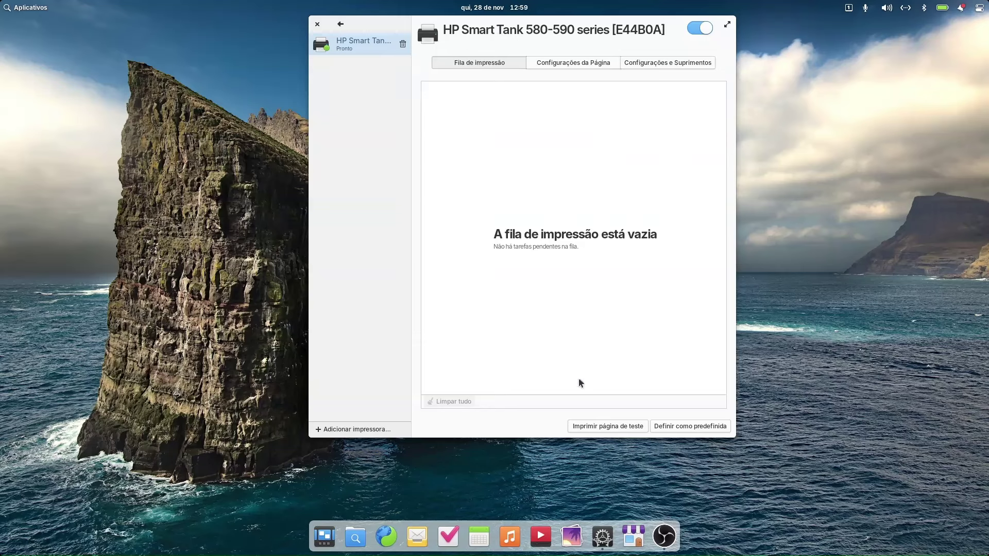
left_click(592, 63)
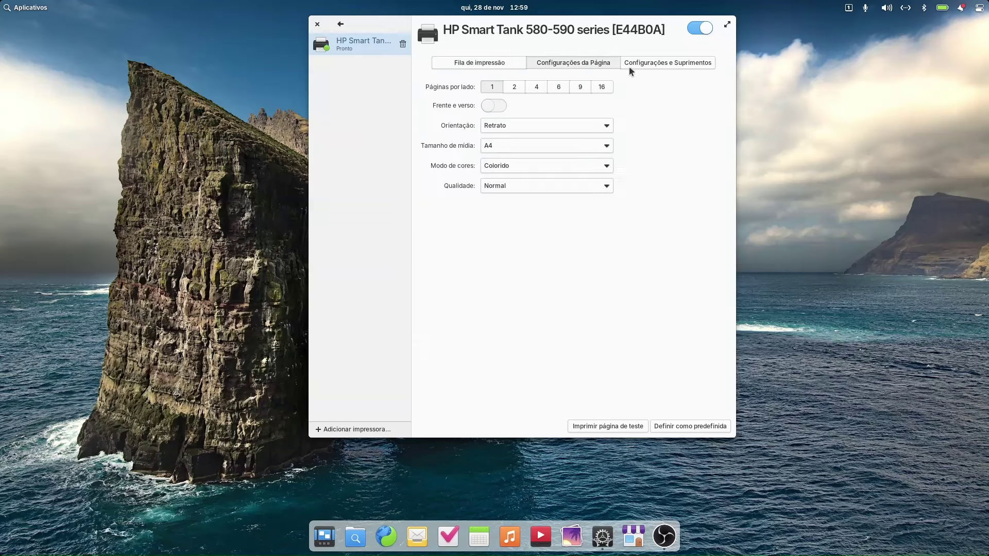
left_click(662, 67)
left_click(549, 64)
left_click(493, 150)
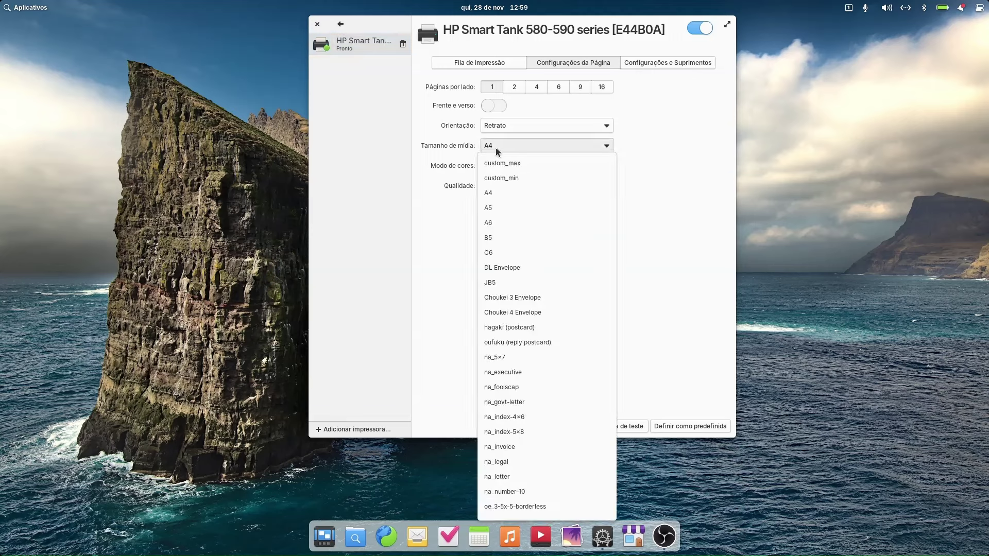
left_click(496, 147)
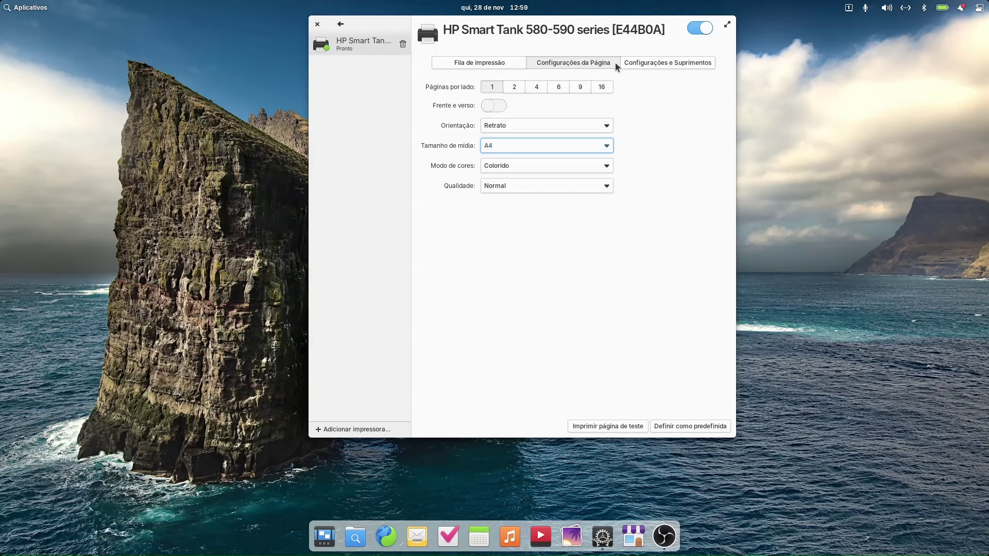
Examine the printer's Configurações e Suprimentos fields, revisit its print queue, and return to the settings overview.
left_click(663, 66)
left_click(613, 127)
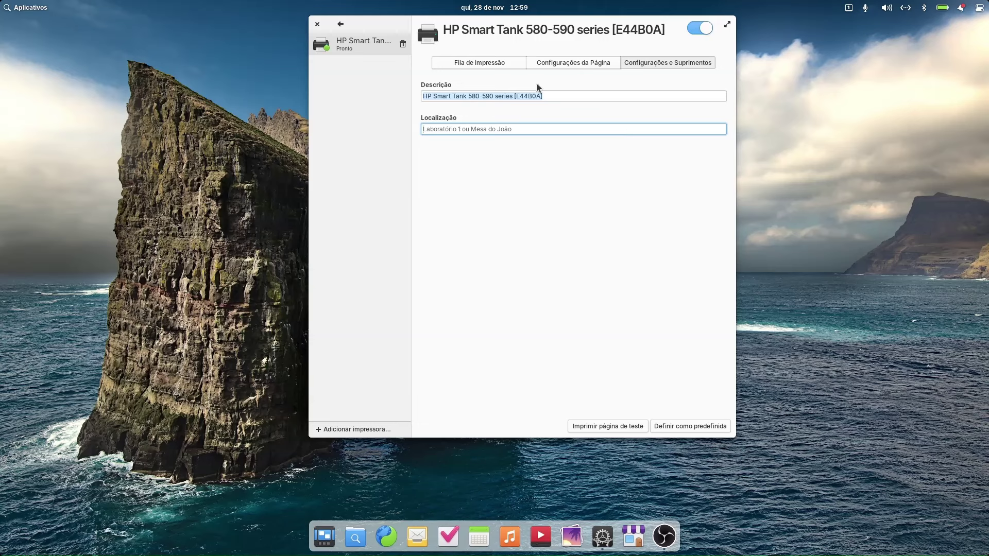
left_click(584, 64)
left_click(453, 62)
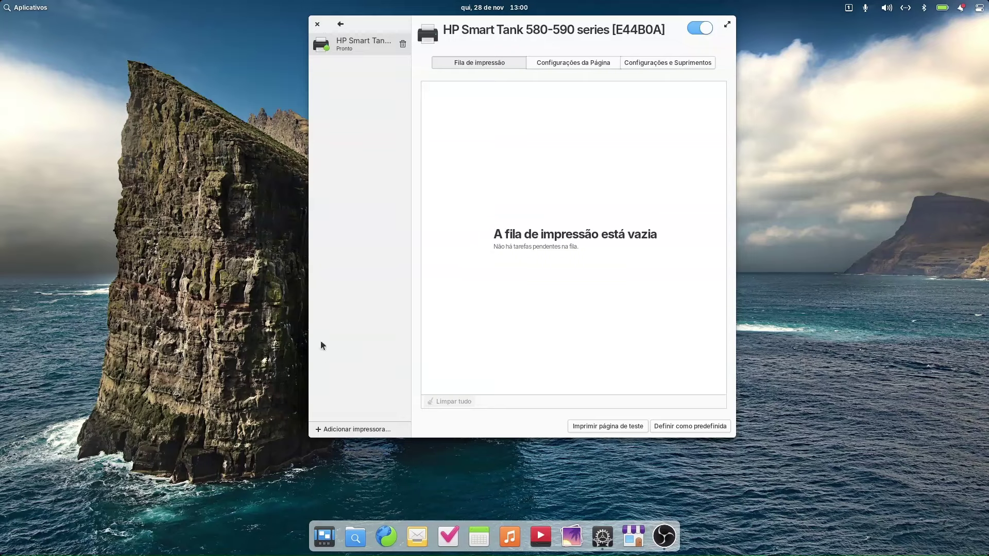
left_click(340, 24)
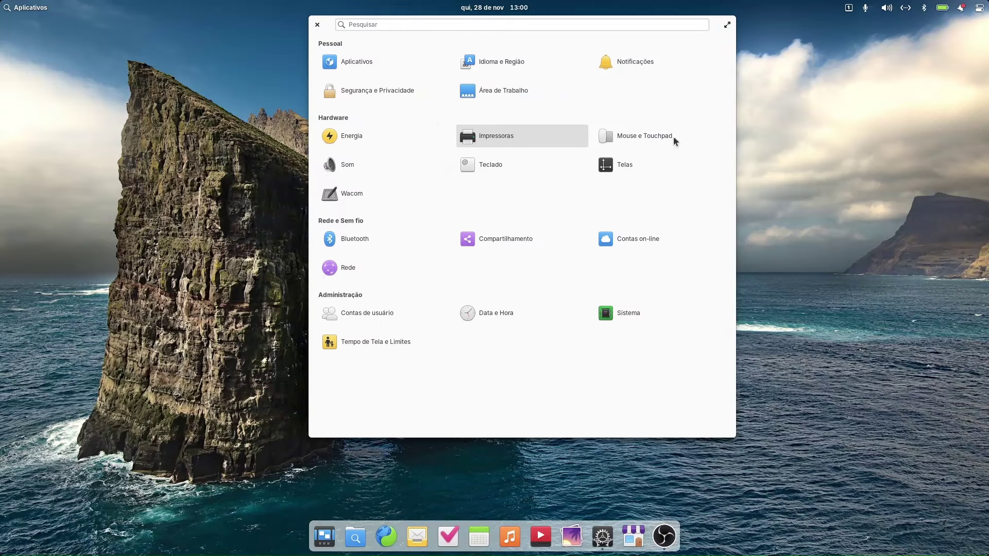
Review the Mouse e Touchpad click and gesture settings, inspecting the three-finger horizontal swipe options, and return to the overview.
left_click(647, 138)
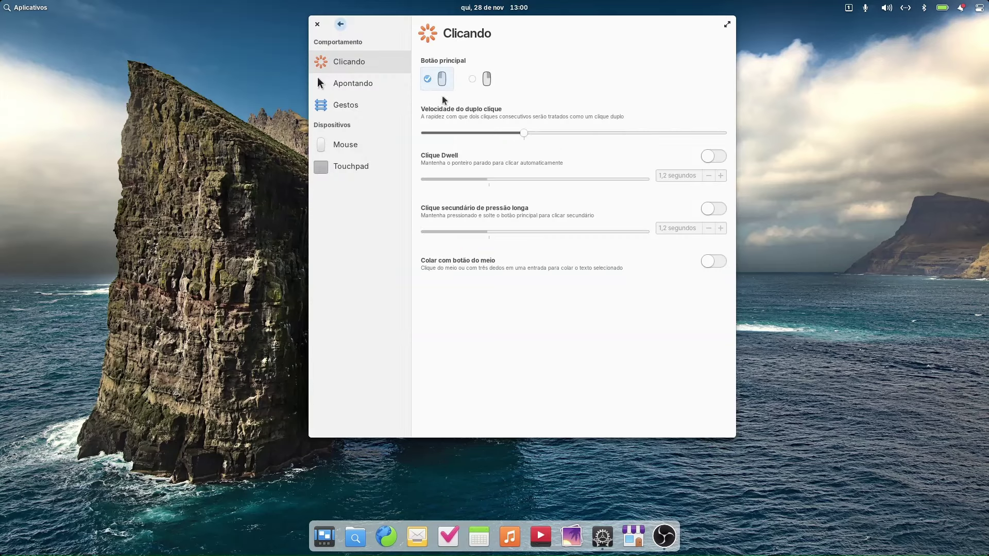
left_click(375, 108)
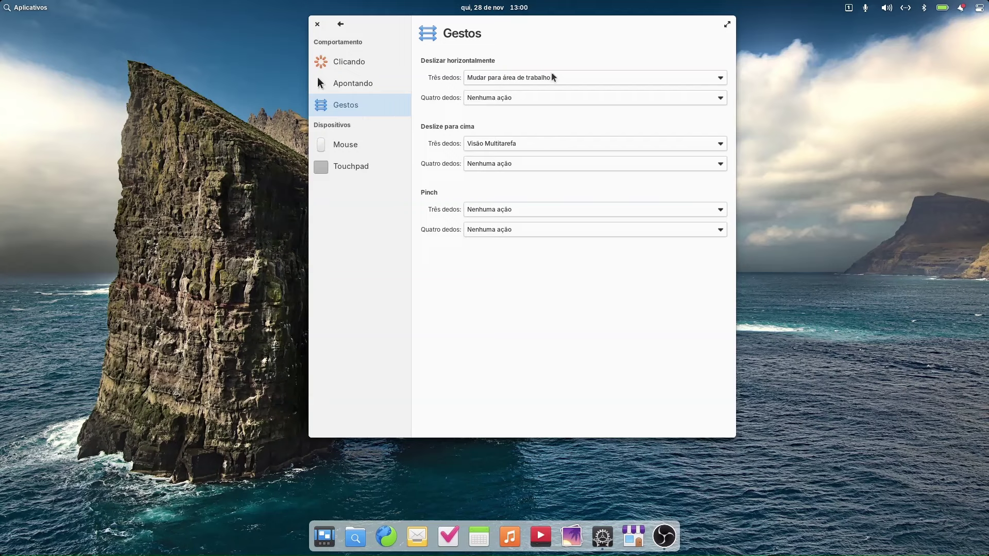
left_click(530, 75)
left_click(548, 54)
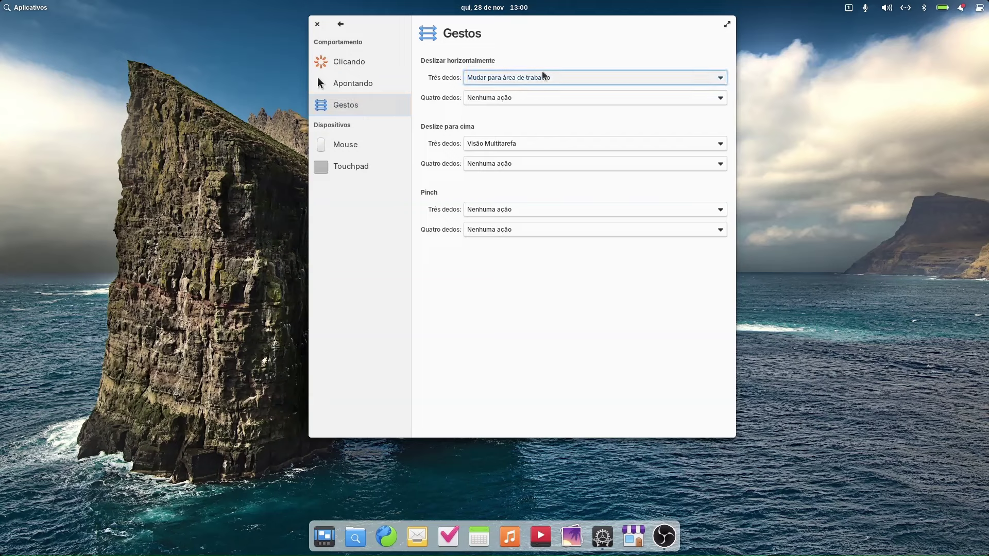
left_click(544, 76)
left_click(548, 37)
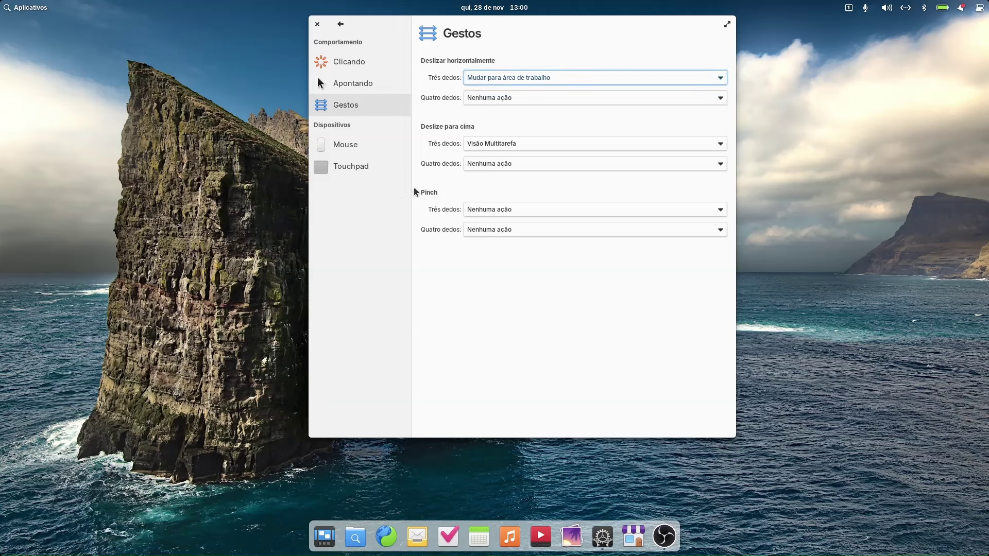
left_click(341, 24)
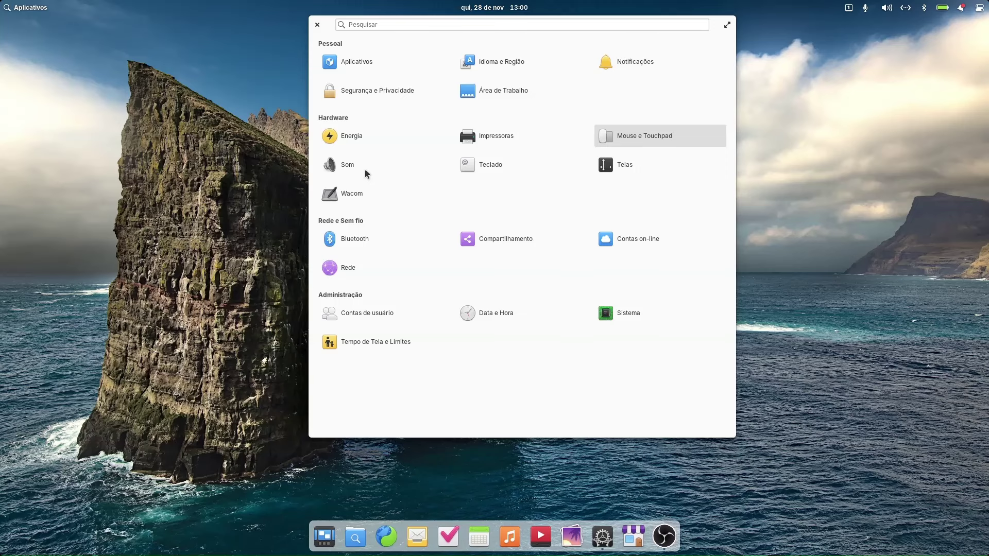
Show the Sistema page and highlight the operating system version and its Ubuntu base and Linux kernel details.
left_click(635, 314)
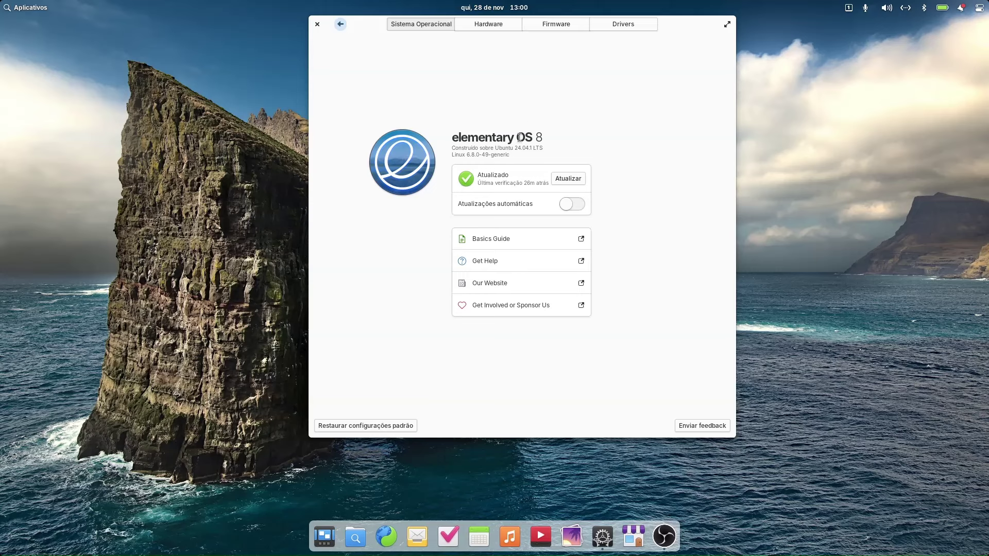
left_click_drag(517, 138, 605, 137)
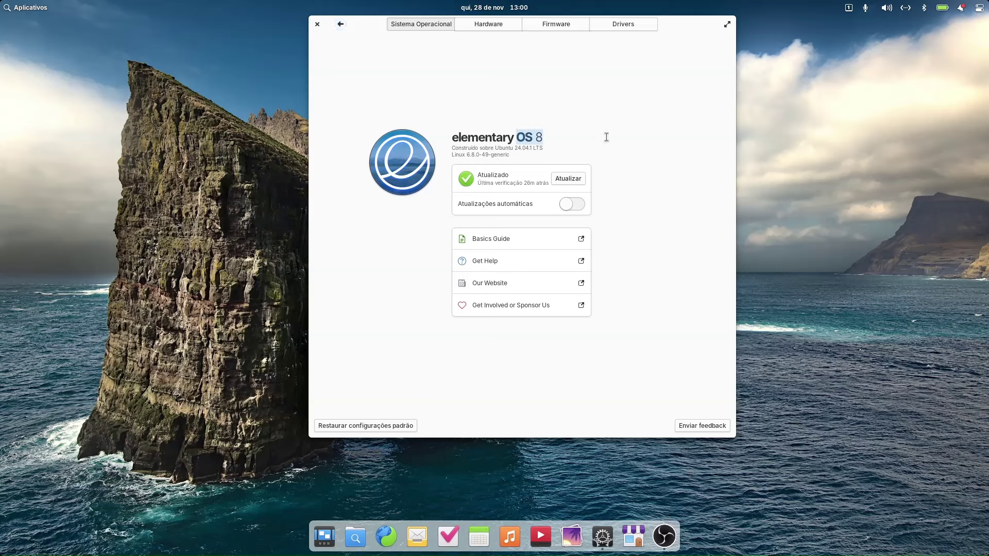
left_click(453, 148)
left_click_drag(513, 147, 542, 145)
left_click_drag(540, 153, 502, 145)
Review the system's Hardware, Firmware and Drivers information, revisit Sistema Operacional, and return to the settings overview.
left_click(481, 28)
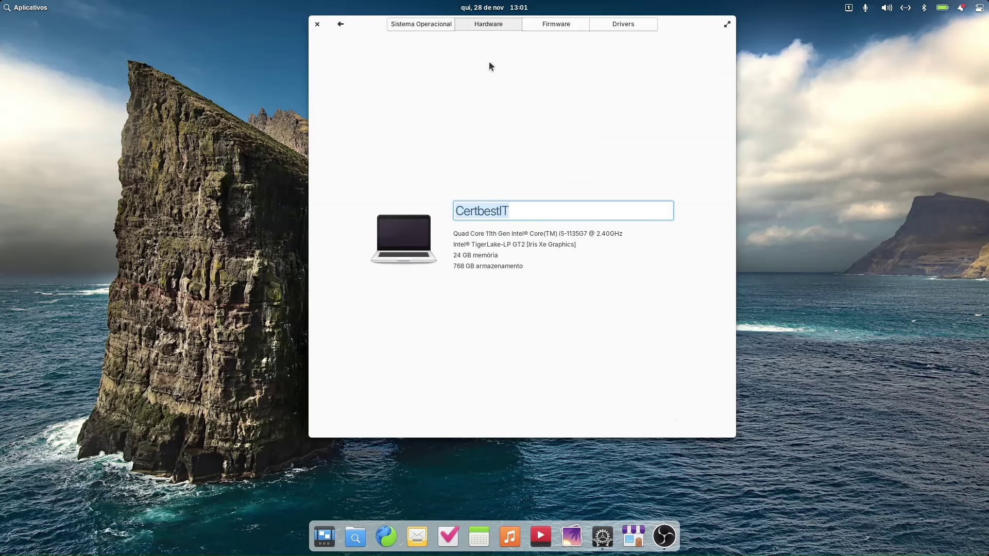
left_click(546, 213)
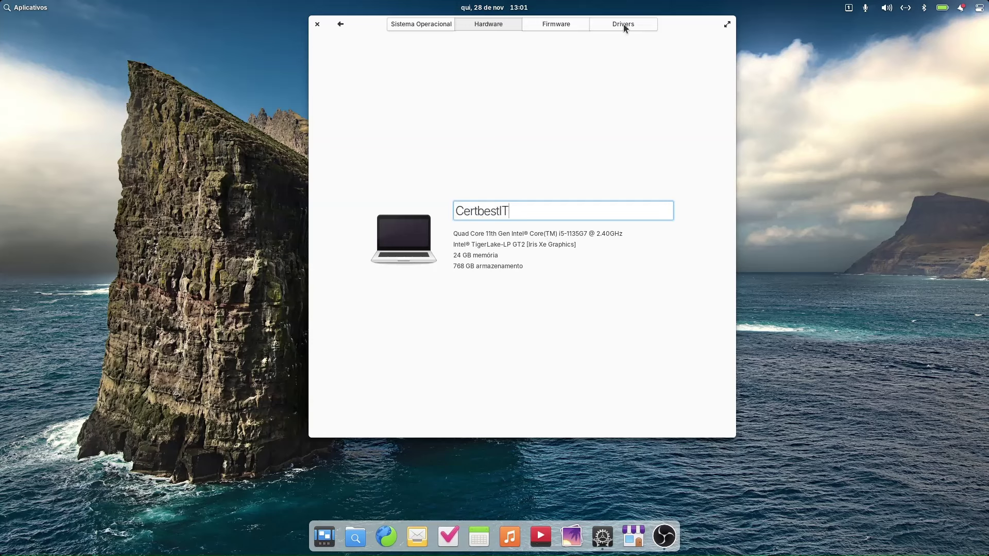
left_click(577, 31)
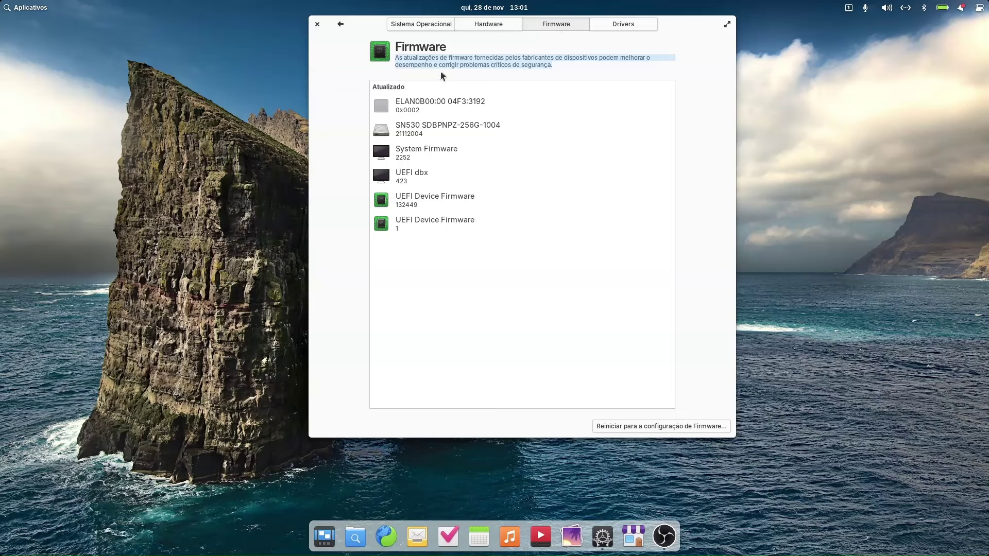
left_click(618, 25)
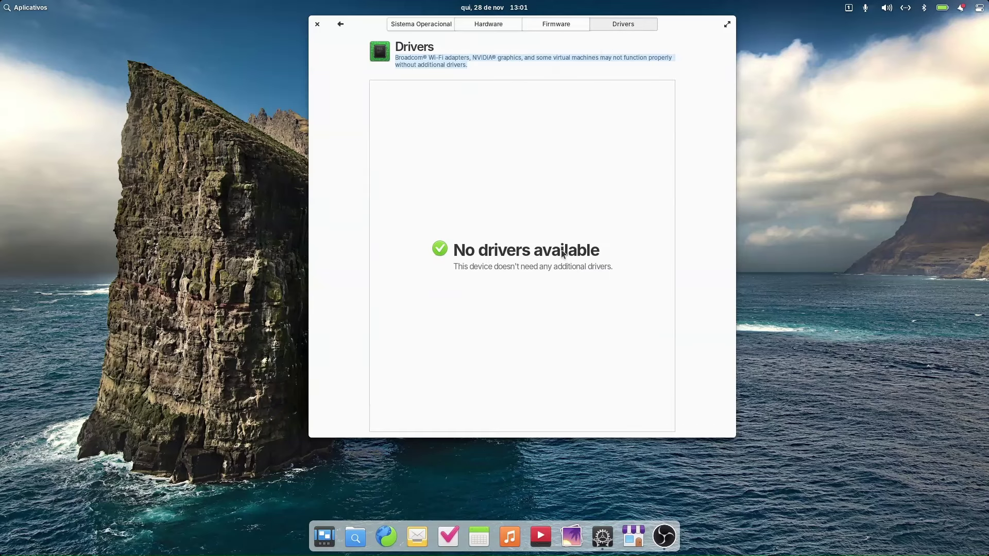
left_click(415, 23)
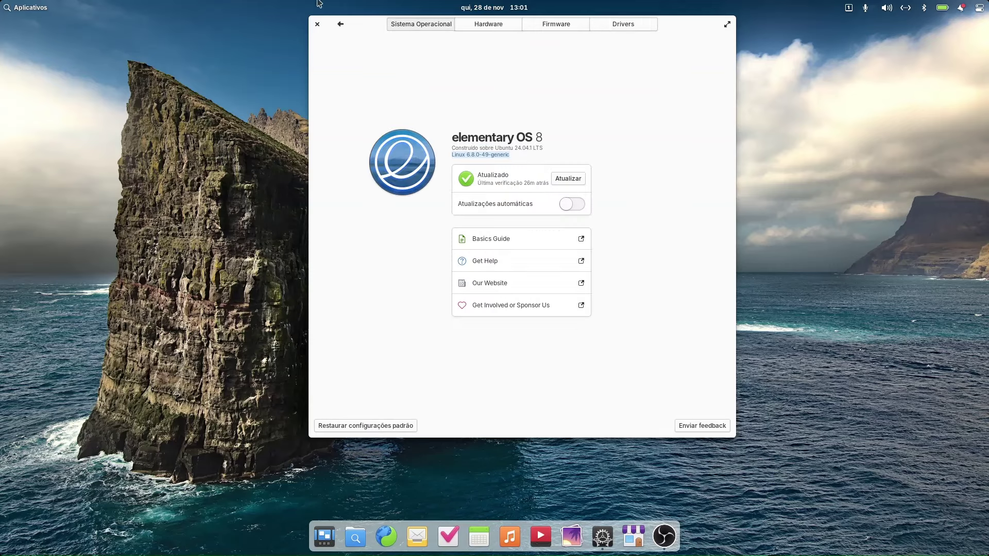
left_click(341, 24)
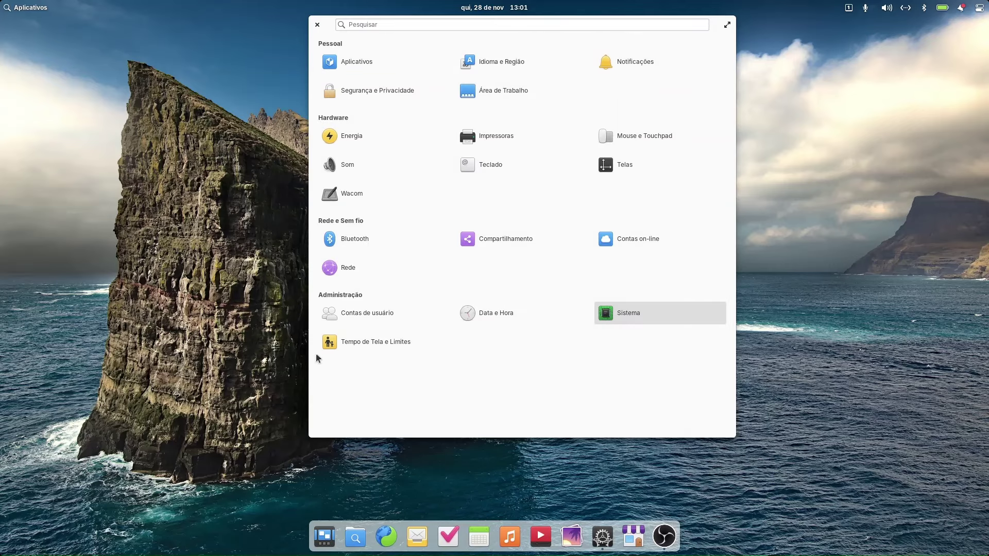
Review the Tempo de Tela, Internet and Aplicações sections of Tempo de Tela e Limites, and close the system settings.
left_click(360, 343)
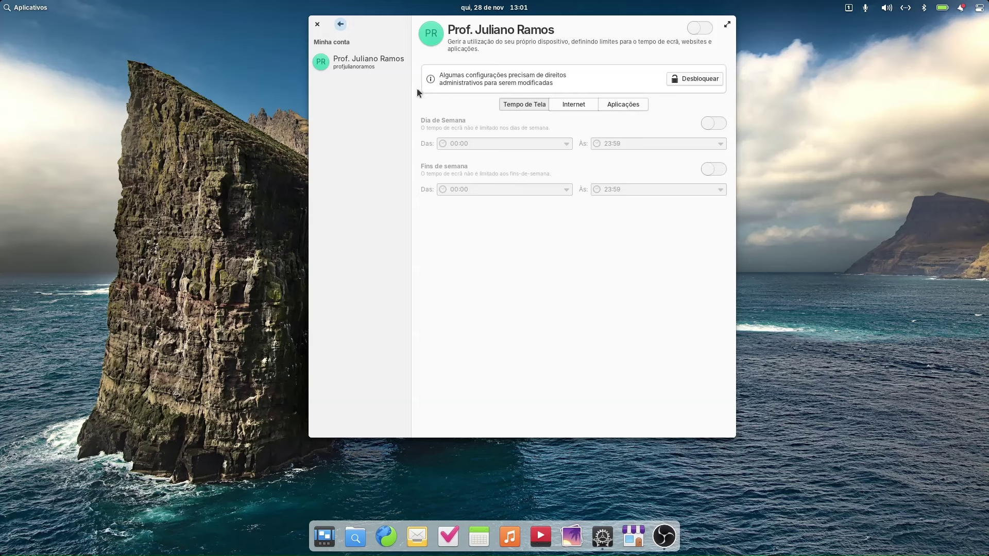
left_click(567, 106)
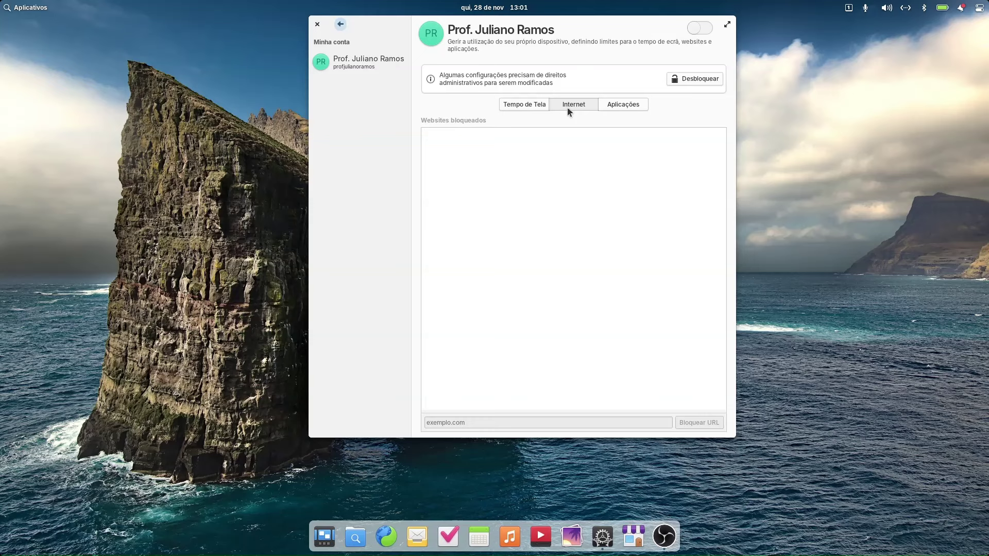
left_click(616, 107)
left_click(537, 107)
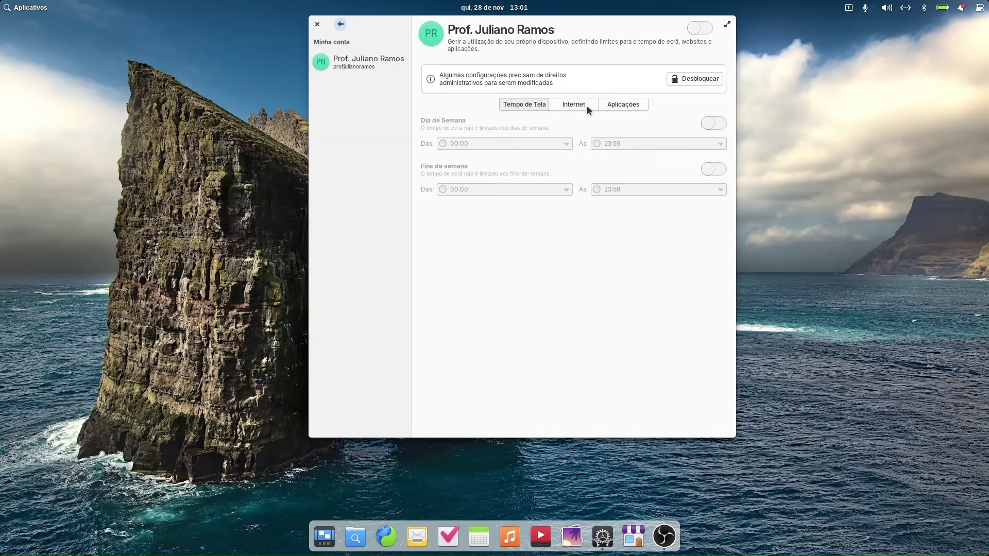
left_click(582, 105)
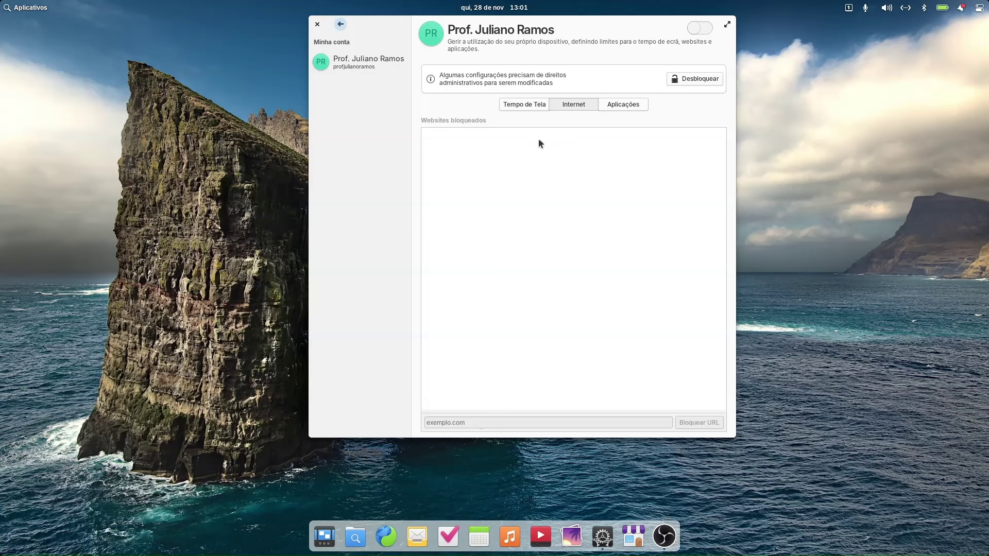
left_click(620, 110)
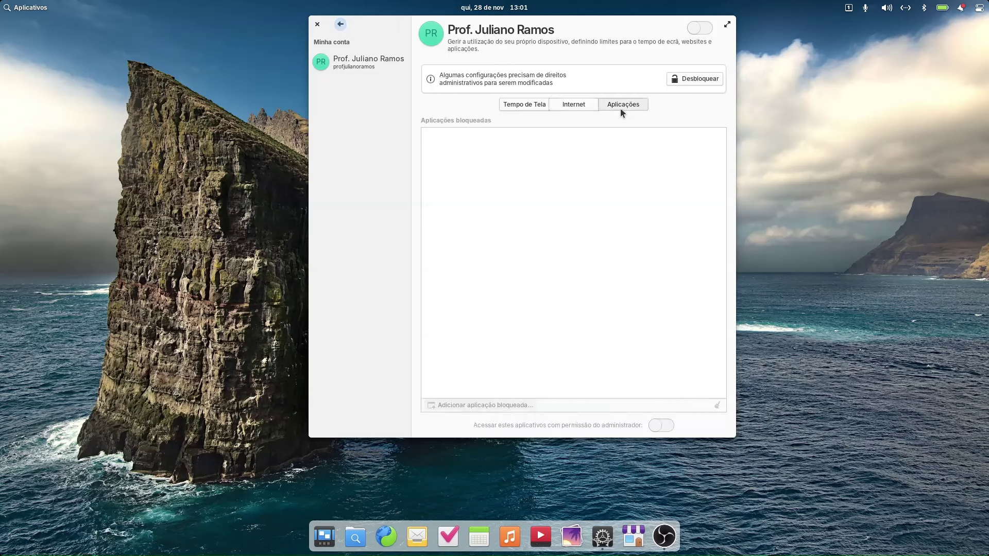
left_click(528, 105)
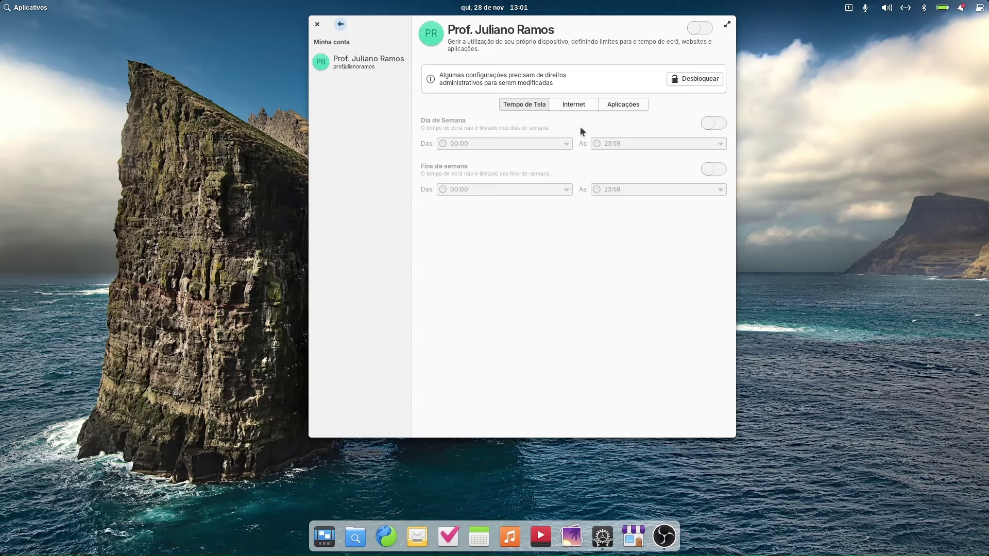
left_click(340, 23)
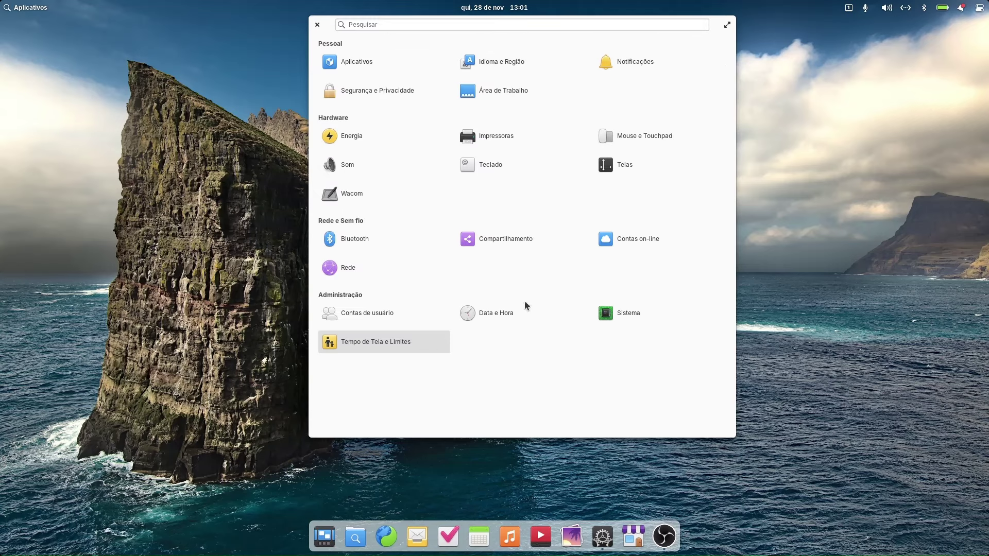
left_click(315, 24)
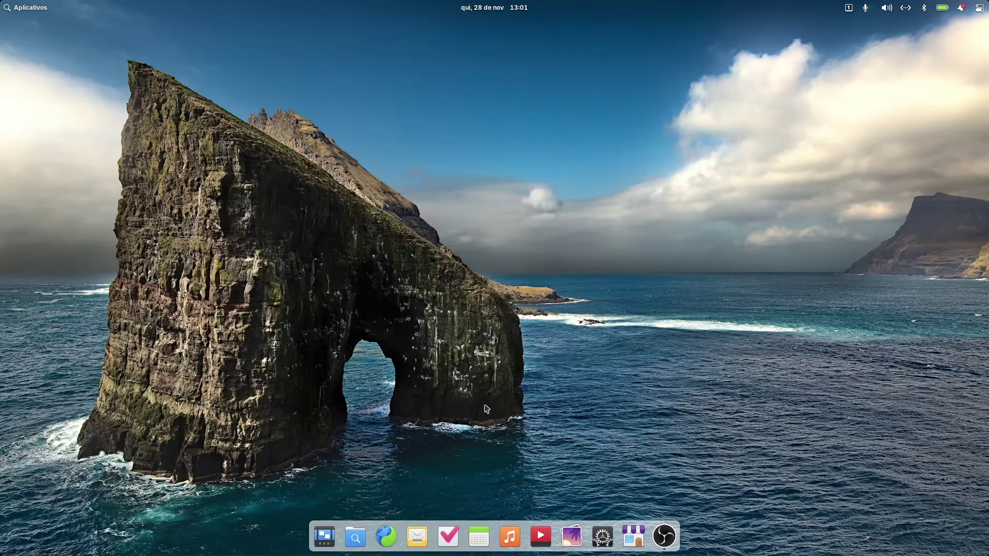
Look through both pages of installed applications in the Aplicativos launcher, and close it.
left_click(43, 15)
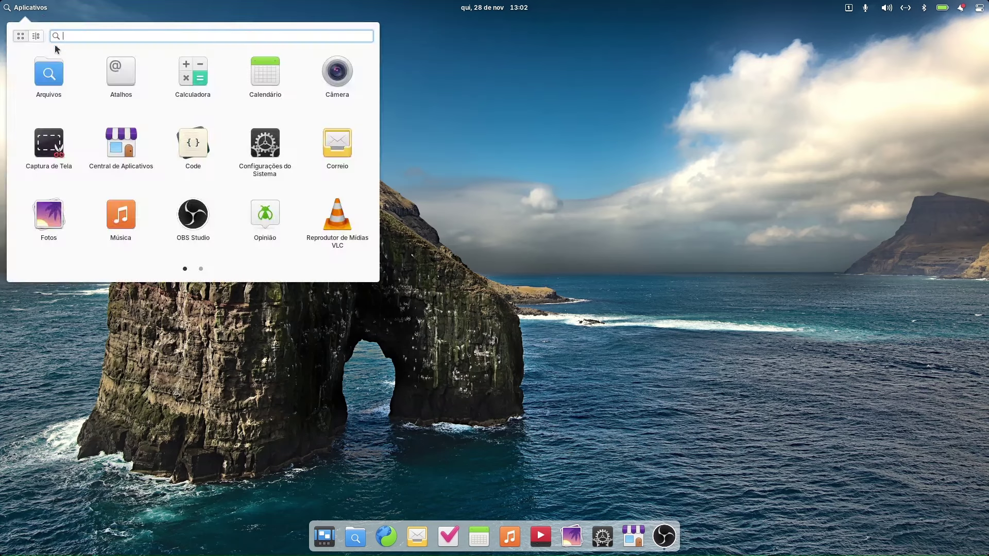
scroll(159, 225, "down", 1)
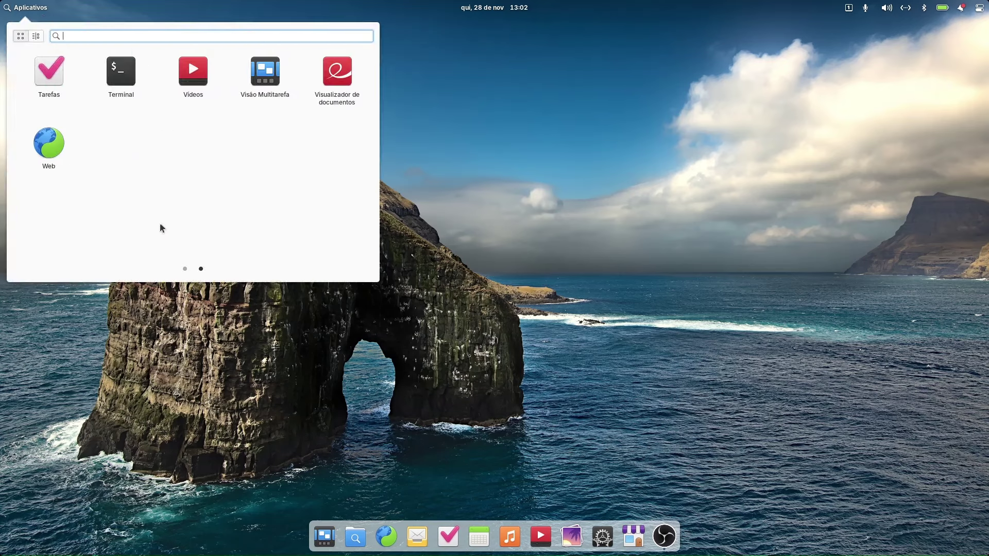
scroll(159, 224, "up", 1)
left_click(563, 201)
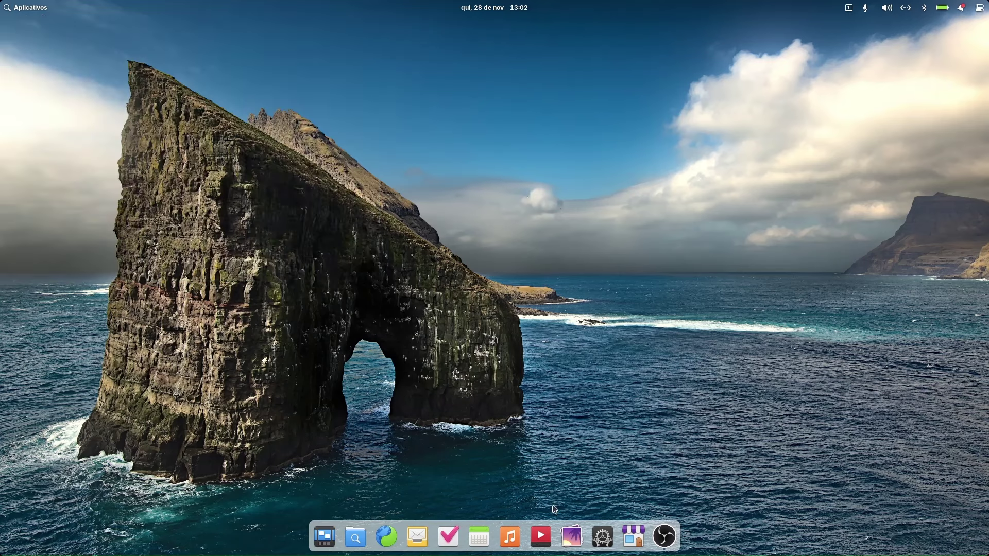
Launch Central de Aplicativos, close it, and launch it again.
left_click(639, 538)
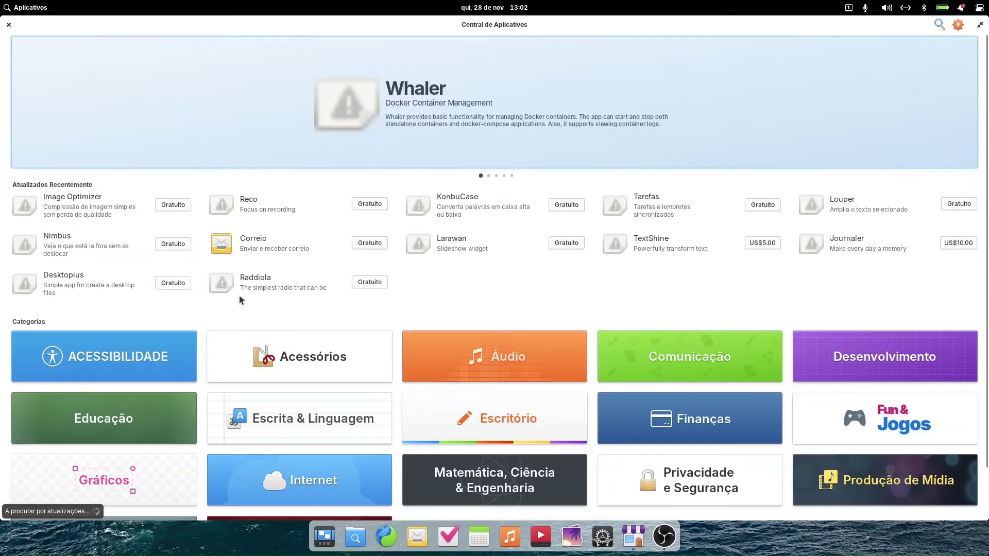
left_click(8, 25)
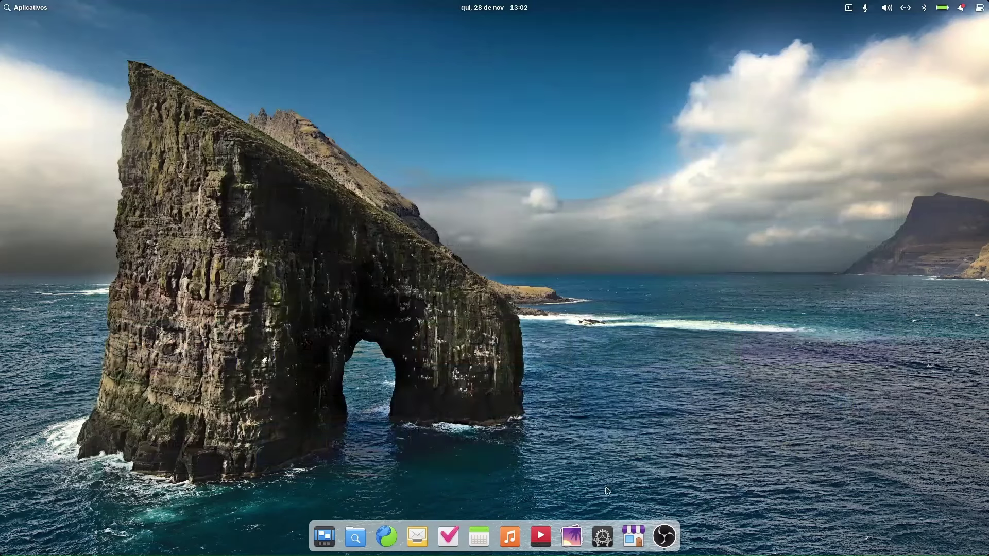
left_click(633, 527)
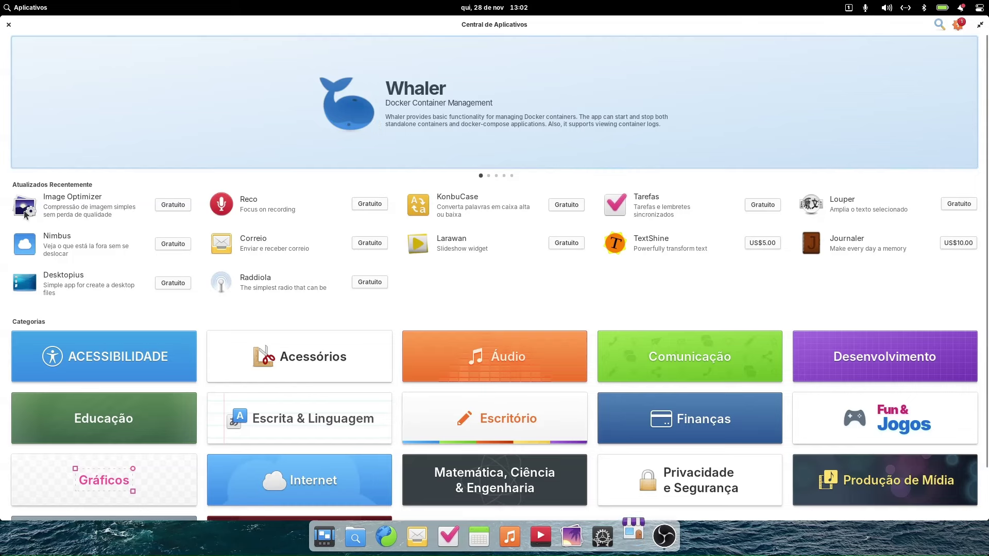
Check the store's available updates, including Runtime Updates, and return to its home page.
left_click(957, 26)
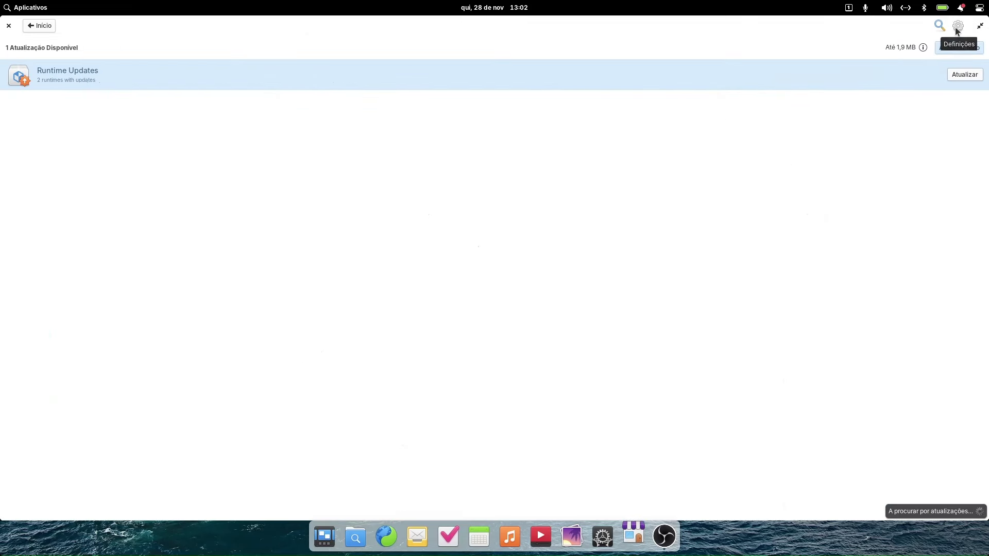
left_click(31, 25)
left_click(957, 26)
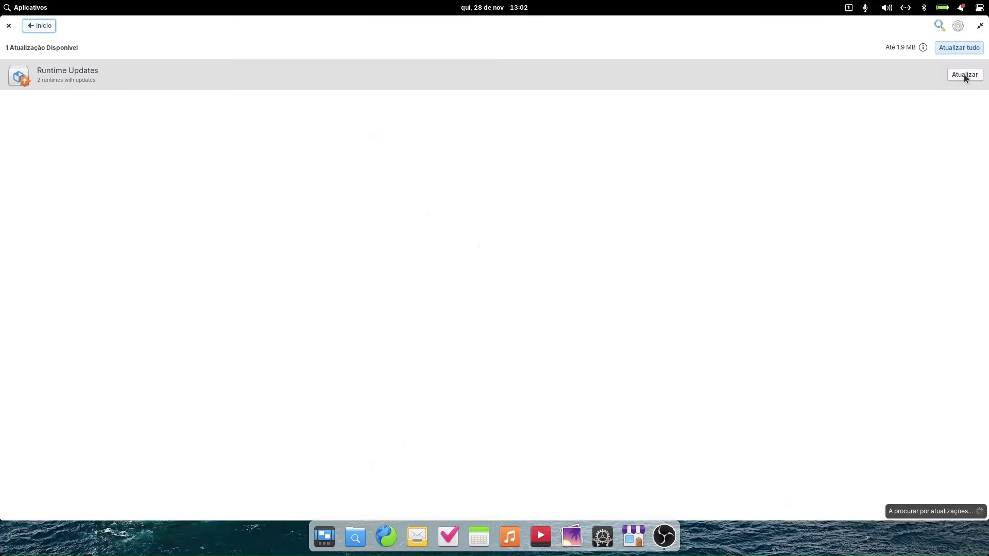
left_click(47, 27)
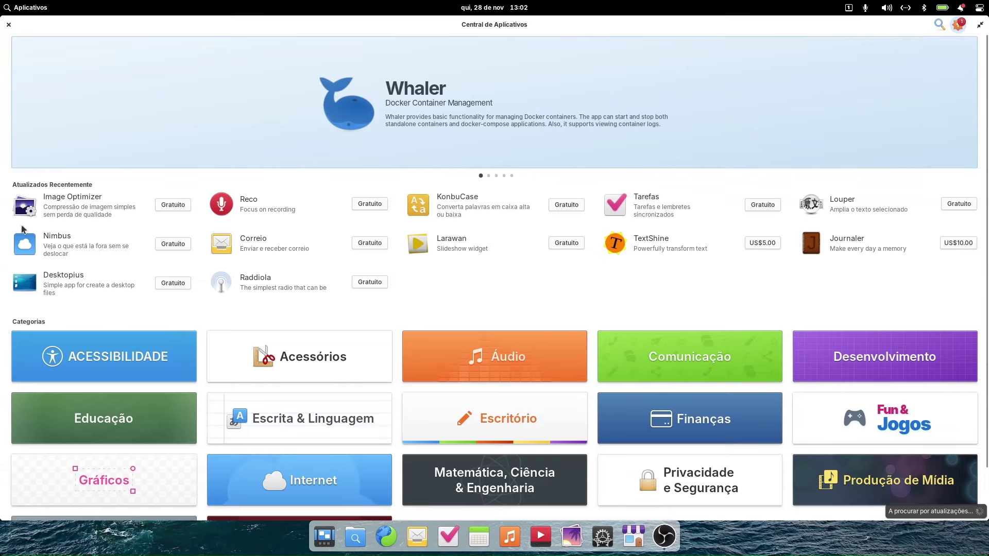
Browse the store's home page, examining the featured app, the recently updated apps and all the categories.
scroll(381, 359, "down", 1)
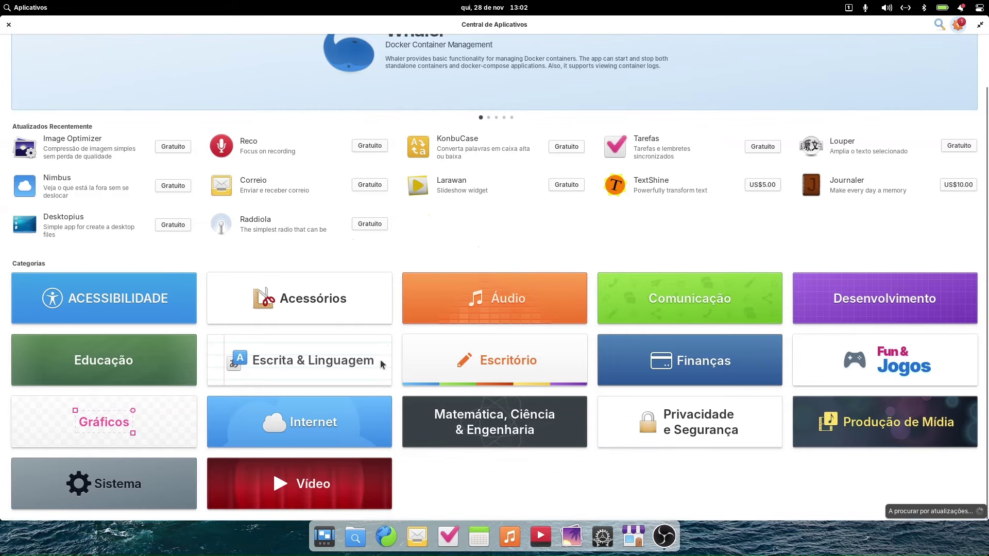
left_click(380, 359)
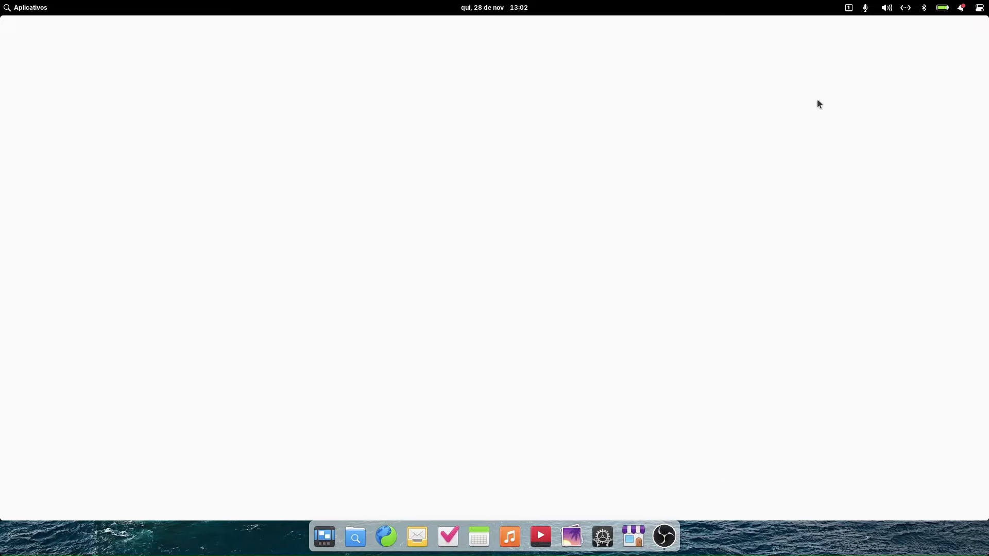
double_click(170, 22)
double_click(504, 199)
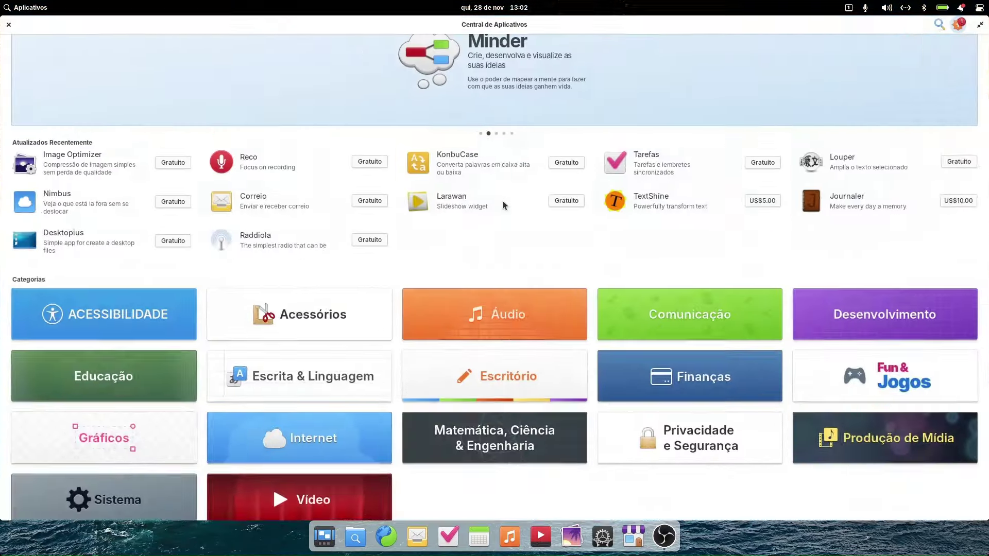
mouse_move(422, 8)
left_mouse_down()
mouse_move(422, 77)
mouse_move(420, 6)
left_mouse_up()
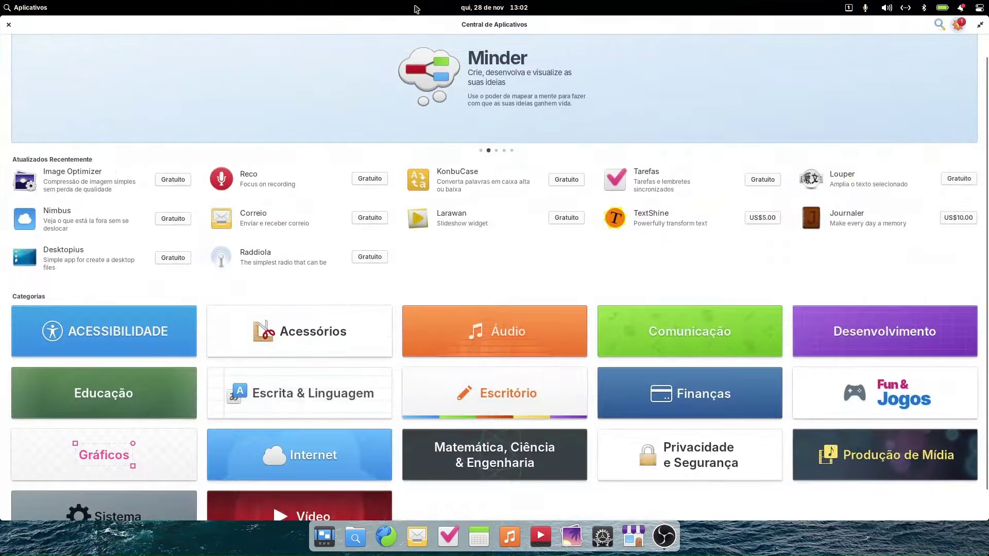
scroll(419, 332, "down", 2)
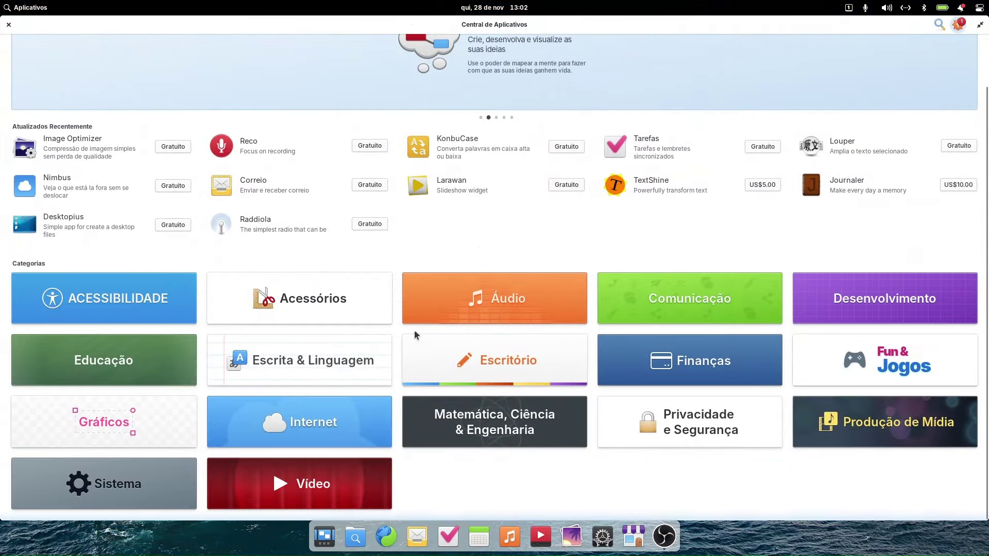
scroll(419, 332, "up", 2)
scroll(114, 350, "down", 2)
scroll(114, 351, "up", 2)
scroll(111, 351, "down", 2)
scroll(167, 321, "up", 2)
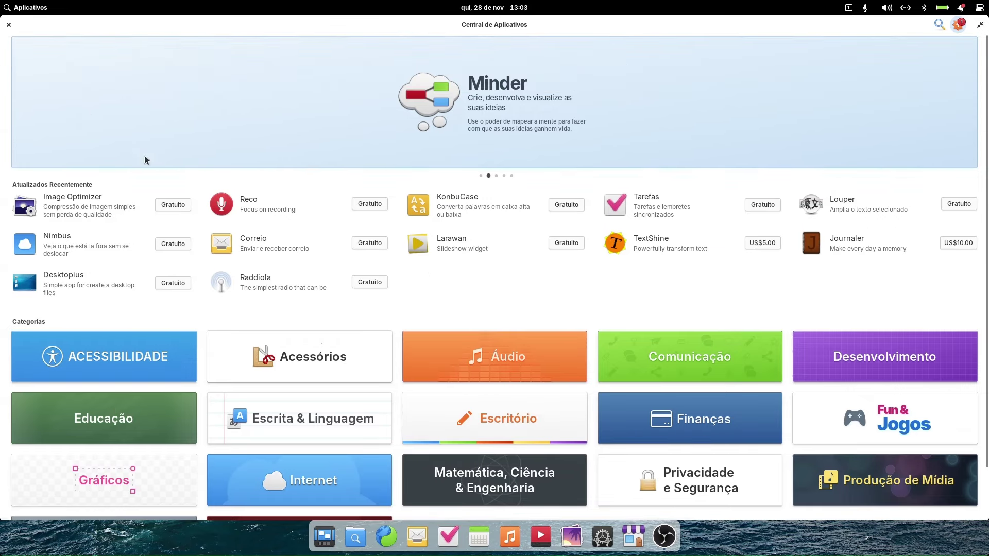
scroll(381, 263, "down", 2)
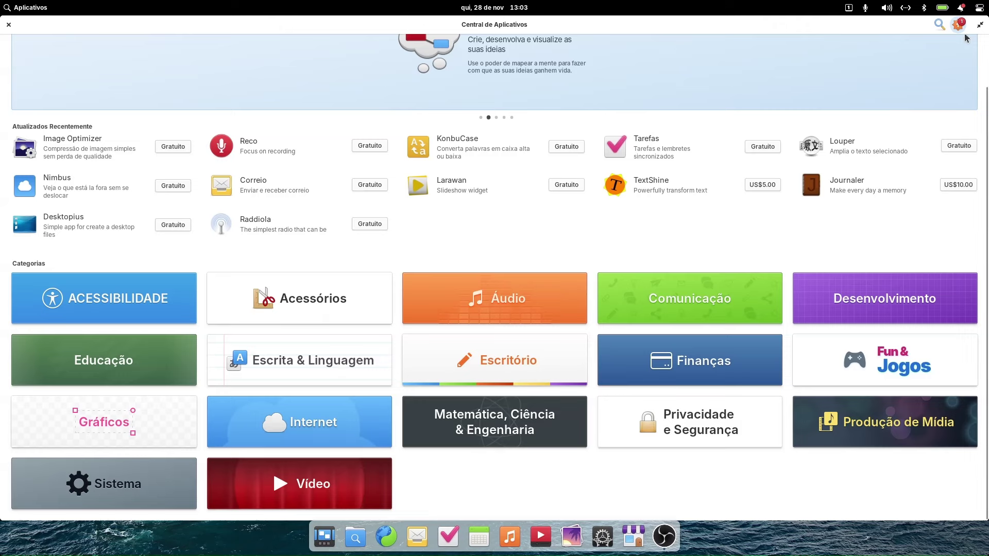
Search the store for "onlyoffice" and open the ONLYOFFICE Desktop Editors page.
left_click(940, 25)
type("o")
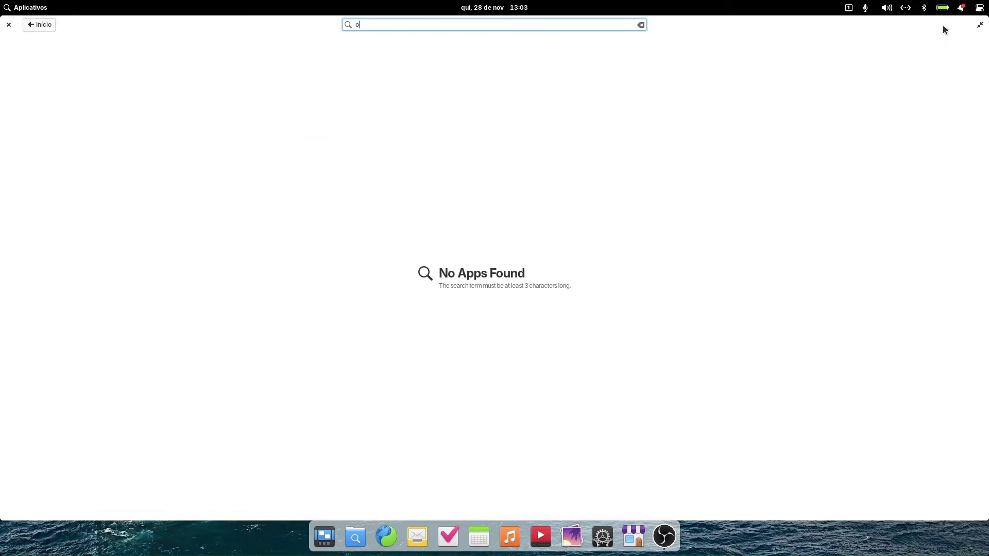
type("nlye")
key("BackSpace")
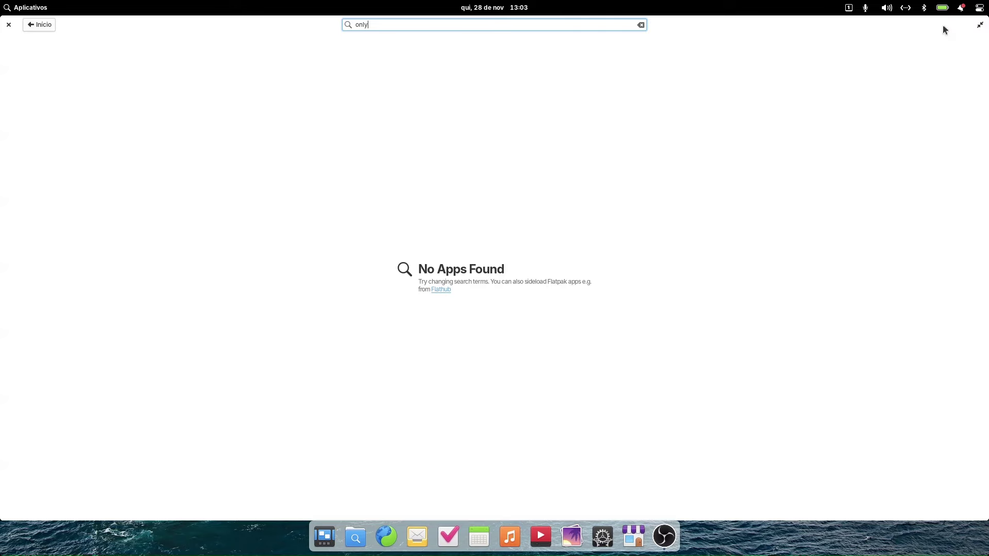
type("office")
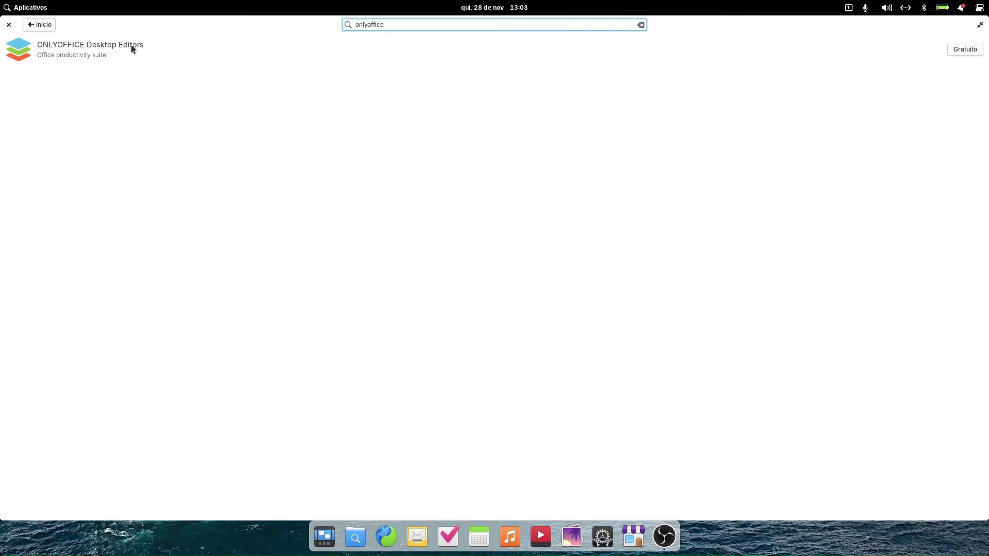
left_click(126, 45)
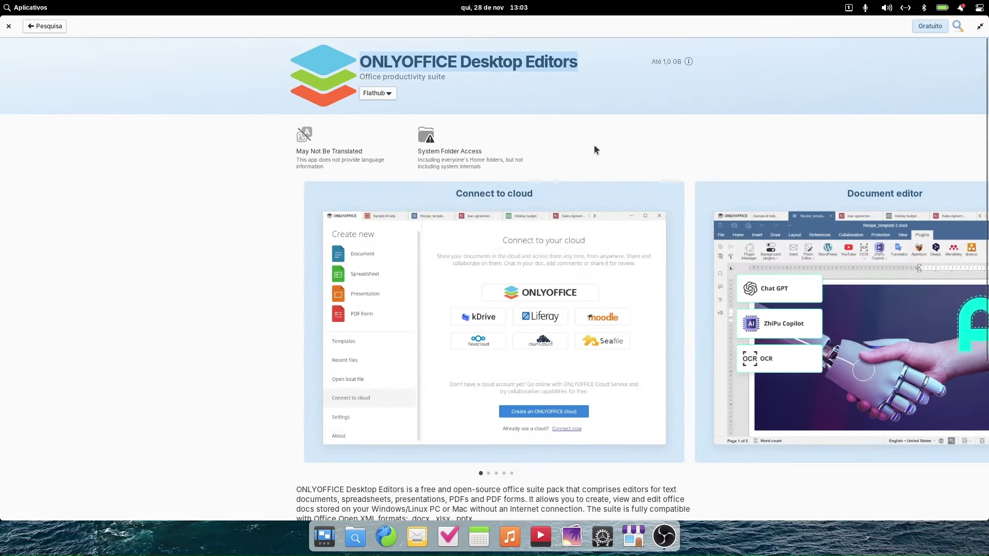
Examine the ONLYOFFICE Desktop Editors screenshots through the spreadsheet editor, and read its description and release details.
left_click(974, 325)
left_click(973, 326)
left_click(973, 327)
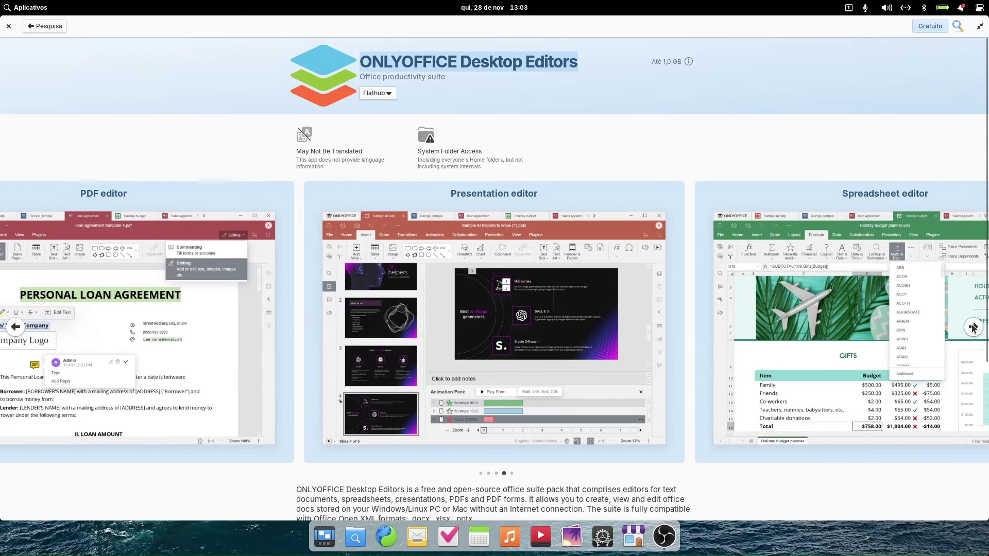
left_click(973, 327)
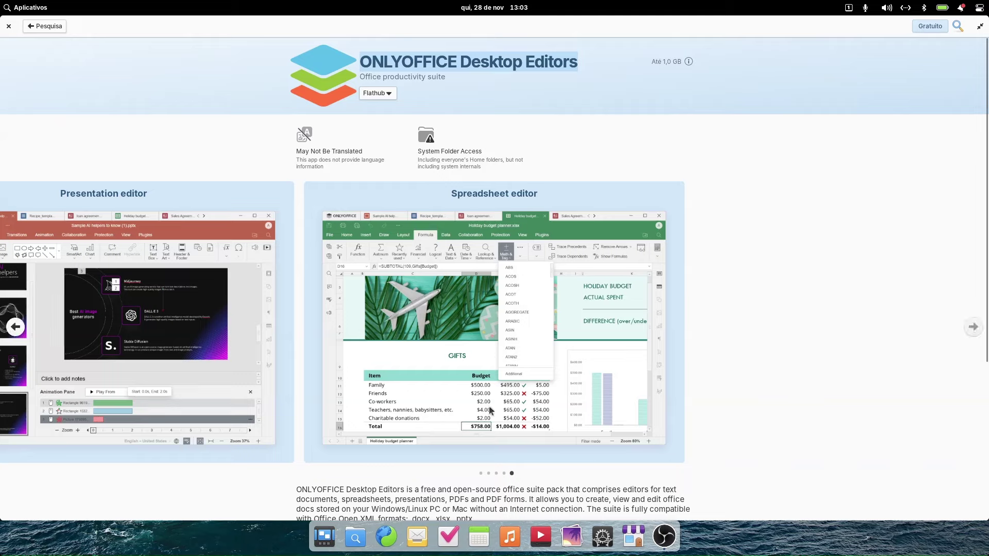
scroll(484, 412, "down", 5)
scroll(483, 413, "up", 5)
scroll(483, 416, "down", 5)
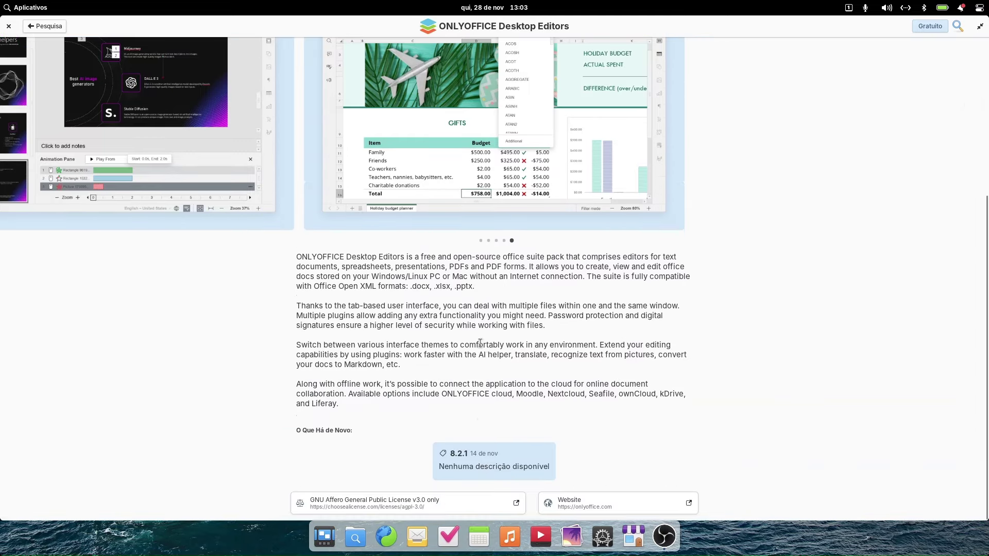
scroll(484, 349, "up", 5)
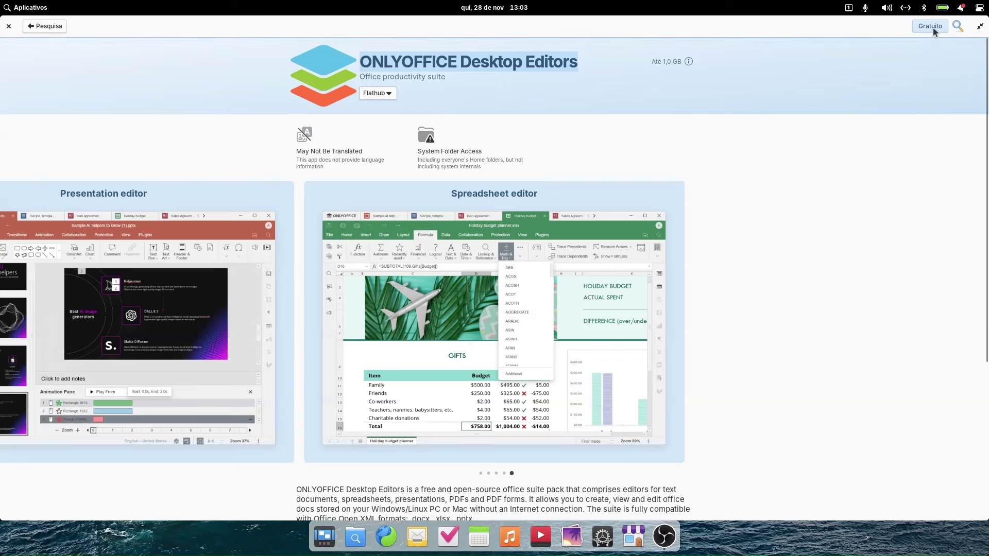
Choose Flathub as the source for ONLYOFFICE Desktop Editors and install the free app.
left_click(385, 95)
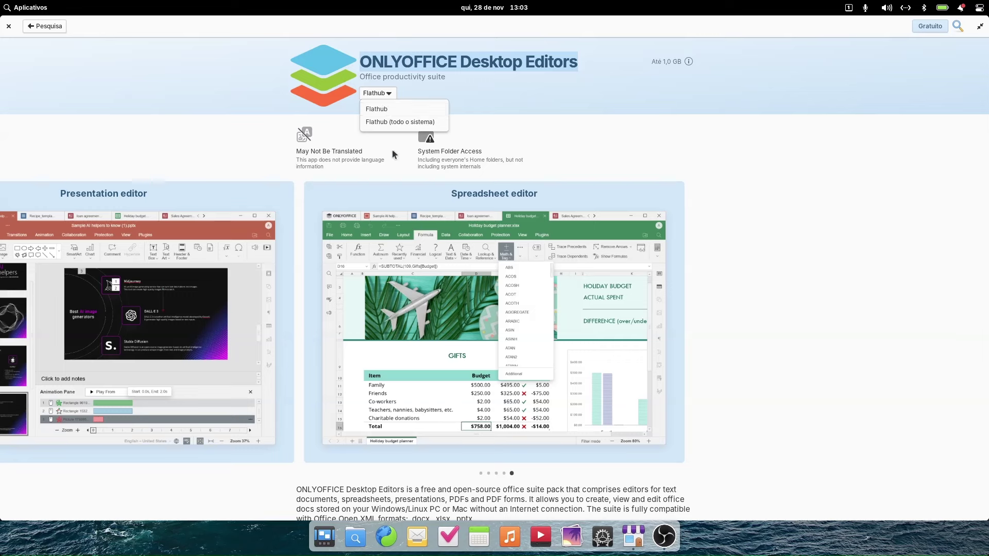
left_click(405, 109)
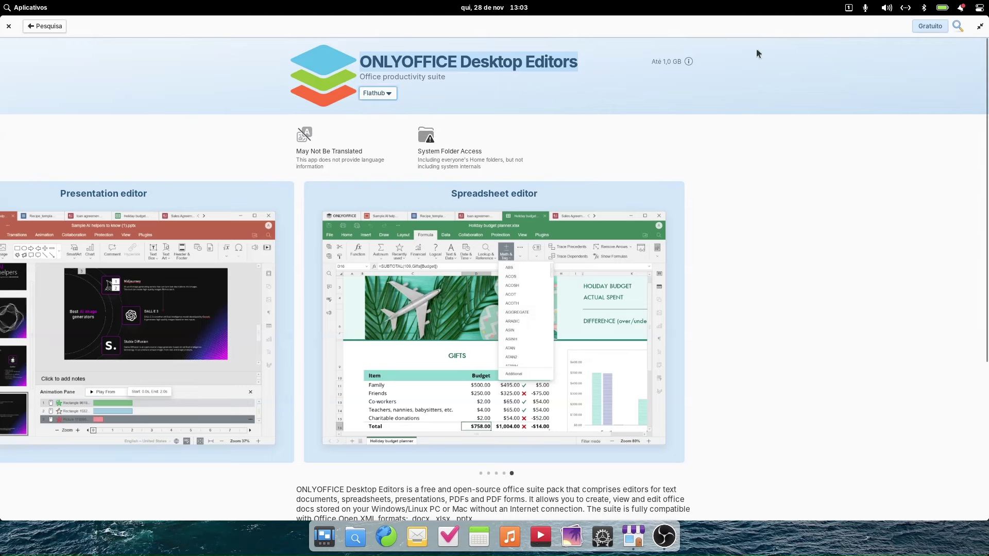
left_click(937, 26)
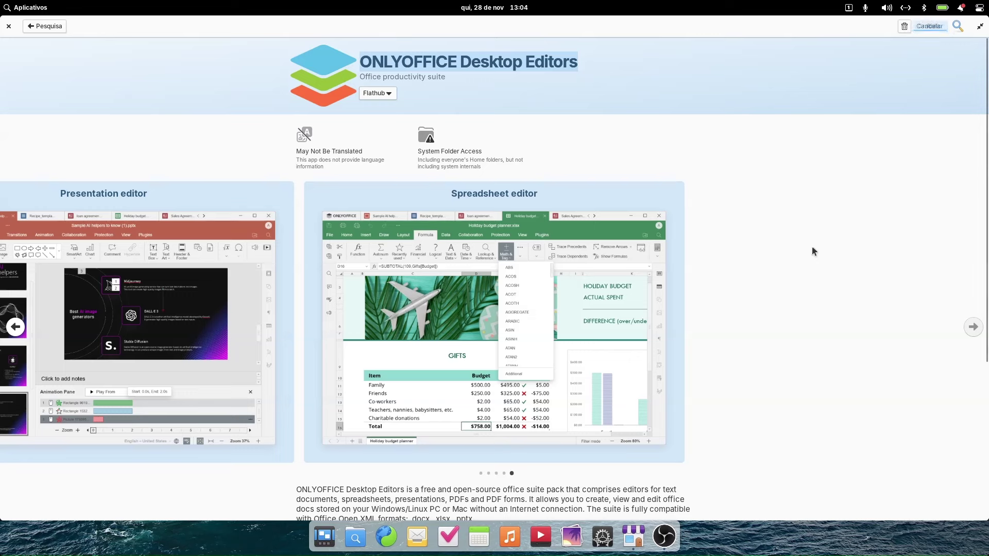
Close the app store, launch ONLYOFFICE from the application launcher, and try out a new text document.
left_click(8, 26)
left_click(30, 8)
scroll(157, 194, "down", 1)
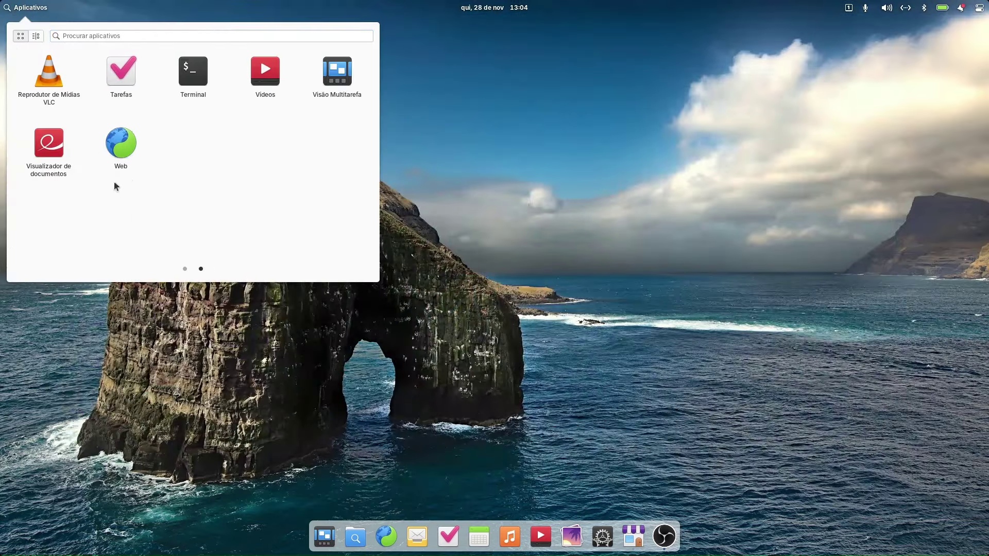
scroll(110, 183, "up", 1)
left_click(268, 239)
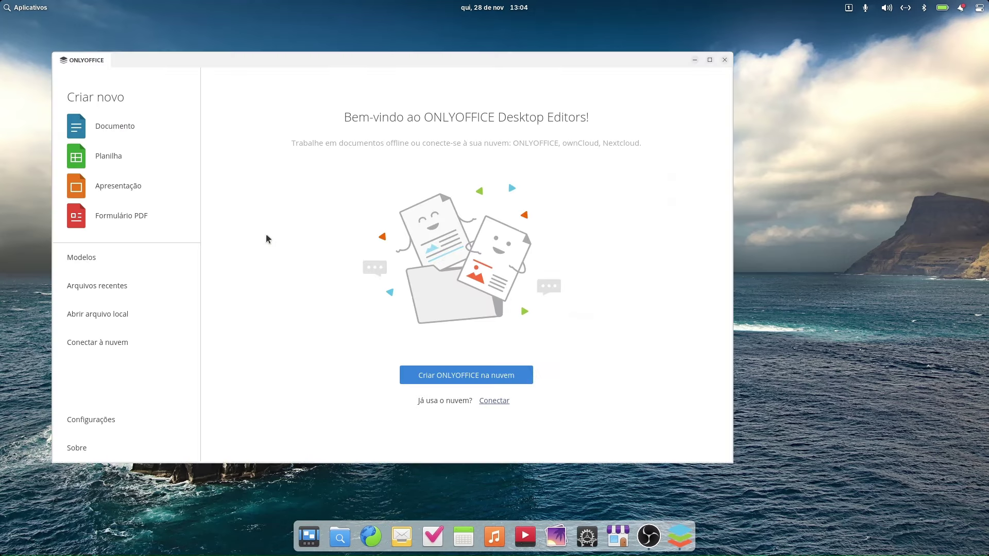
left_click(109, 128)
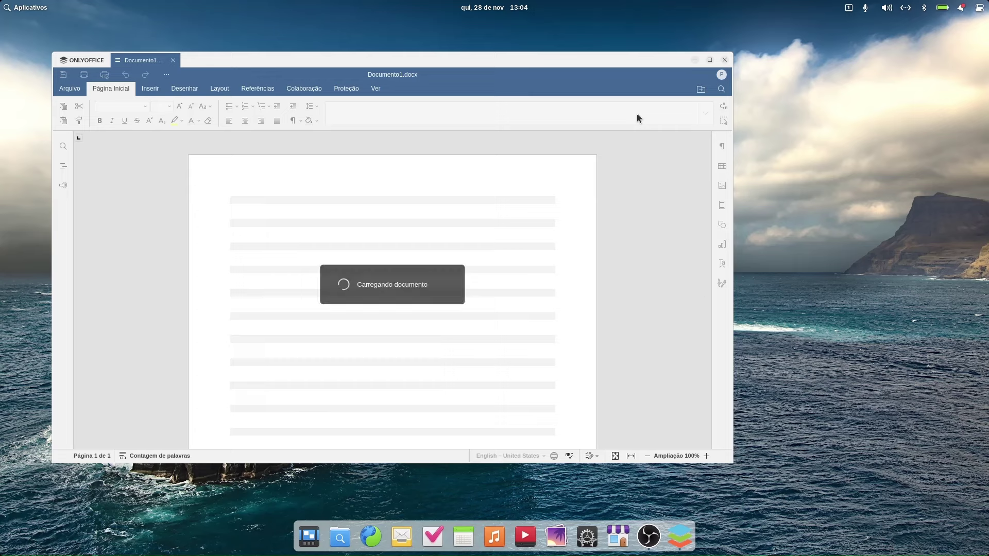
left_click(724, 60)
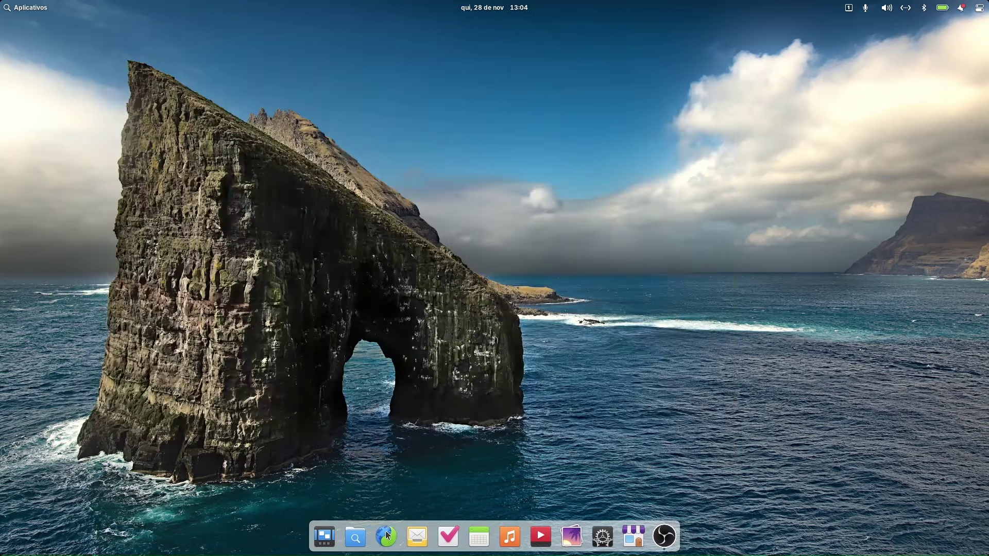
Open the web browser and search the web for "chrome download".
left_click(386, 536)
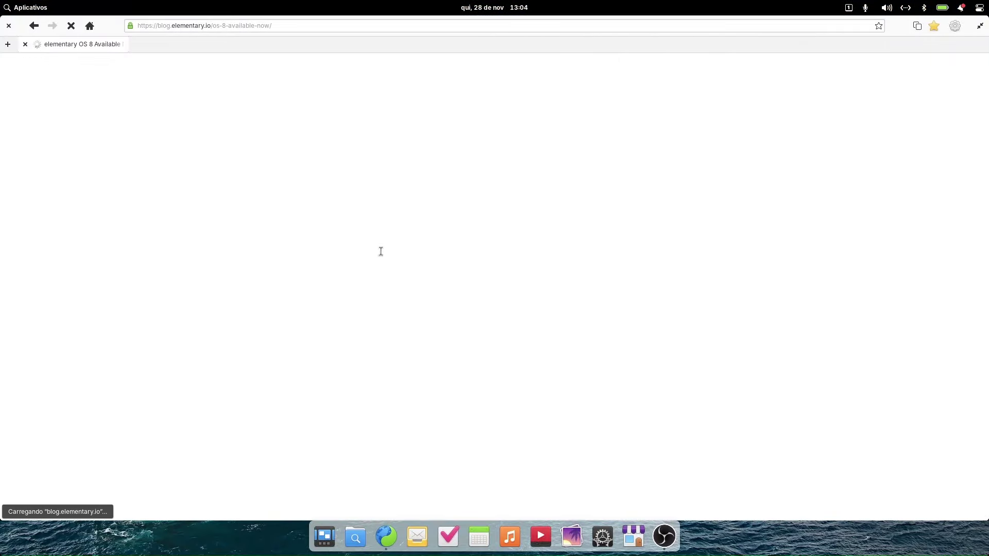
left_click(309, 23)
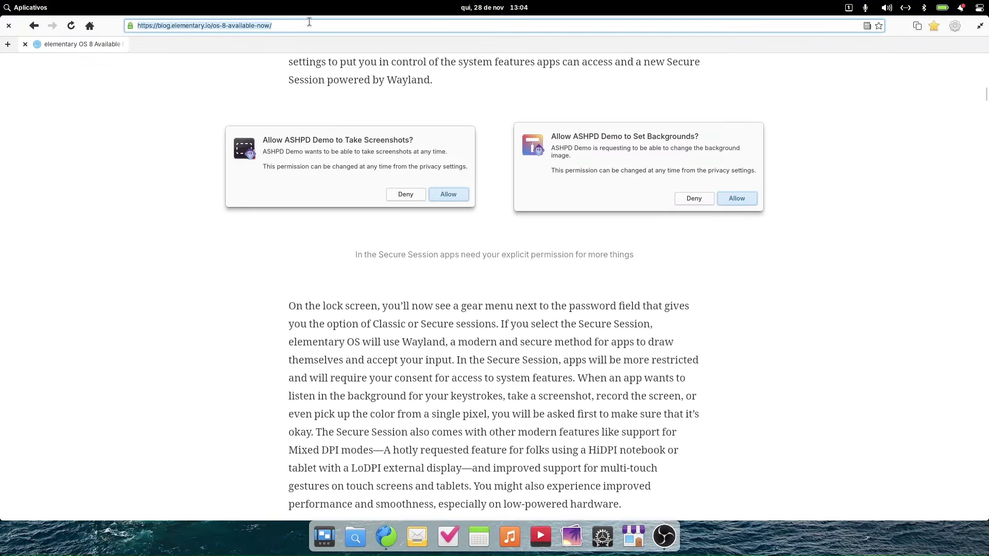
type("chrome")
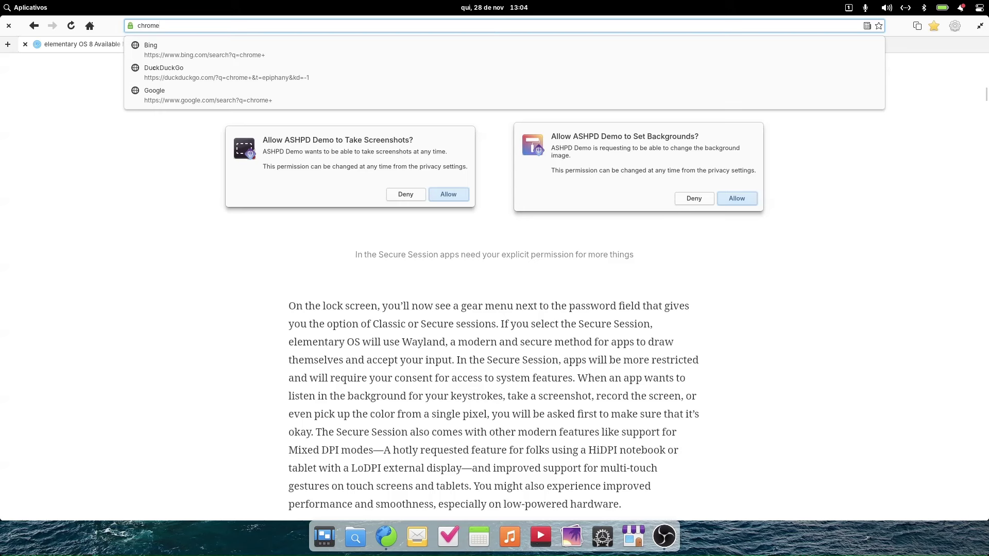
type(" download")
key("Return")
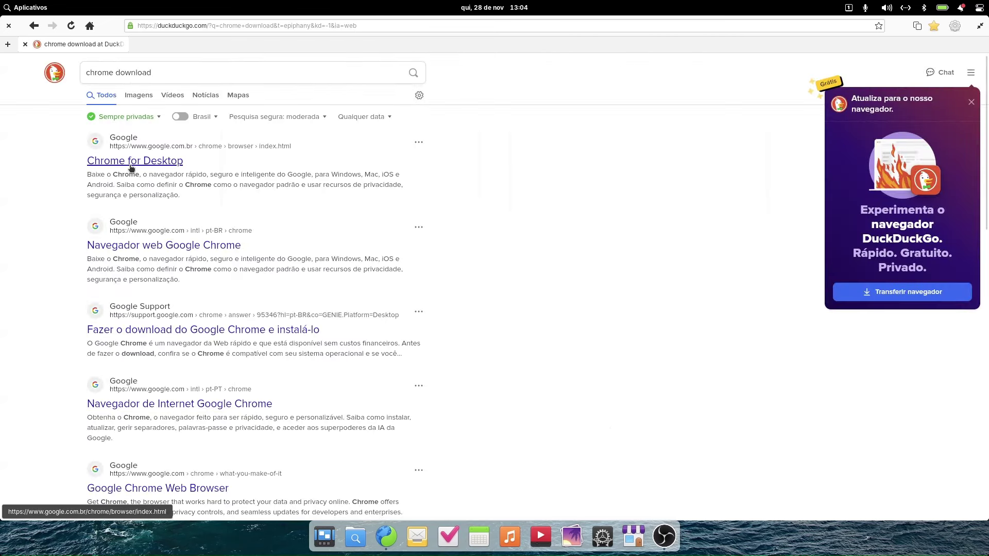
Download the 64-bit .deb package of Chrome for Debian/Ubuntu from the Chrome for Desktop page and check the download list.
left_click(131, 165)
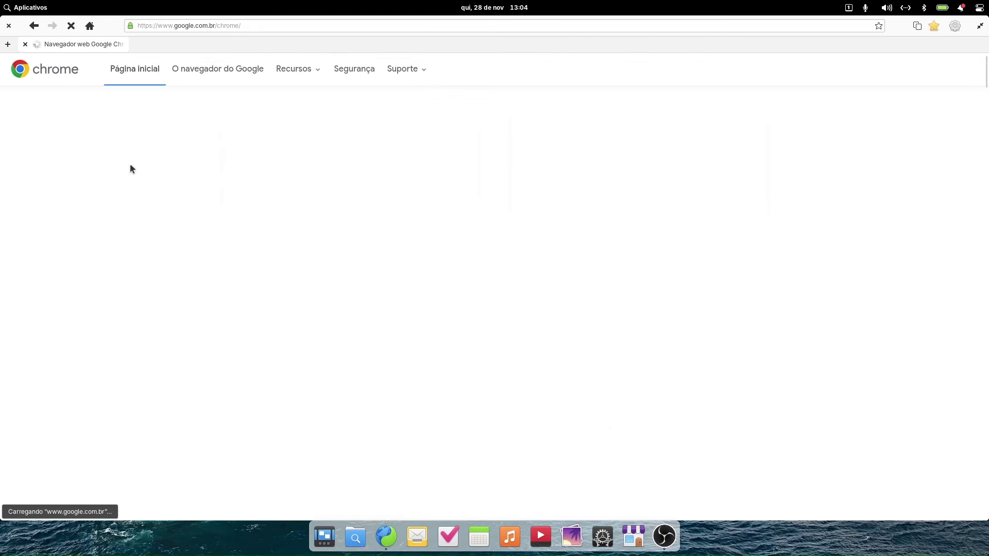
left_click(561, 273)
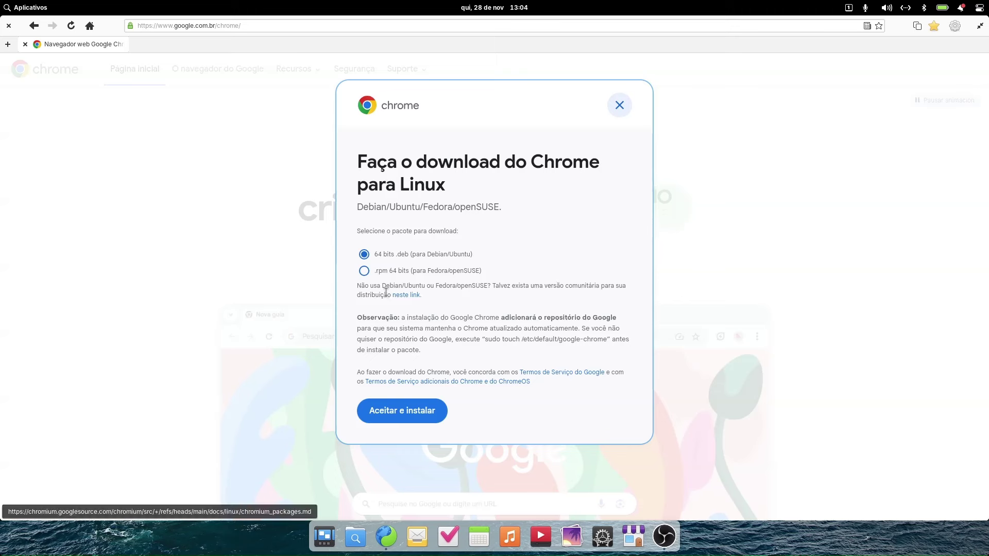
left_click(421, 407)
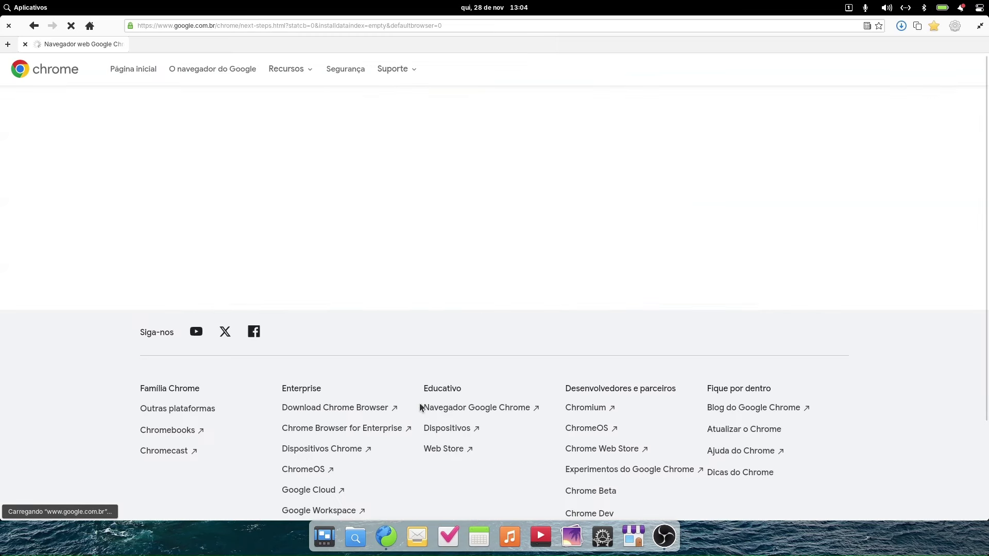
left_click(901, 26)
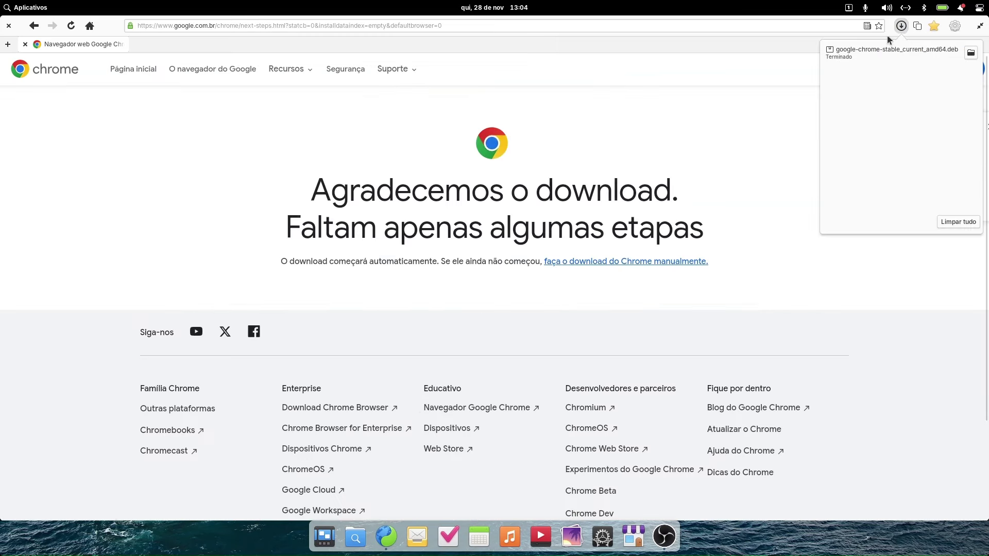
left_click(753, 308)
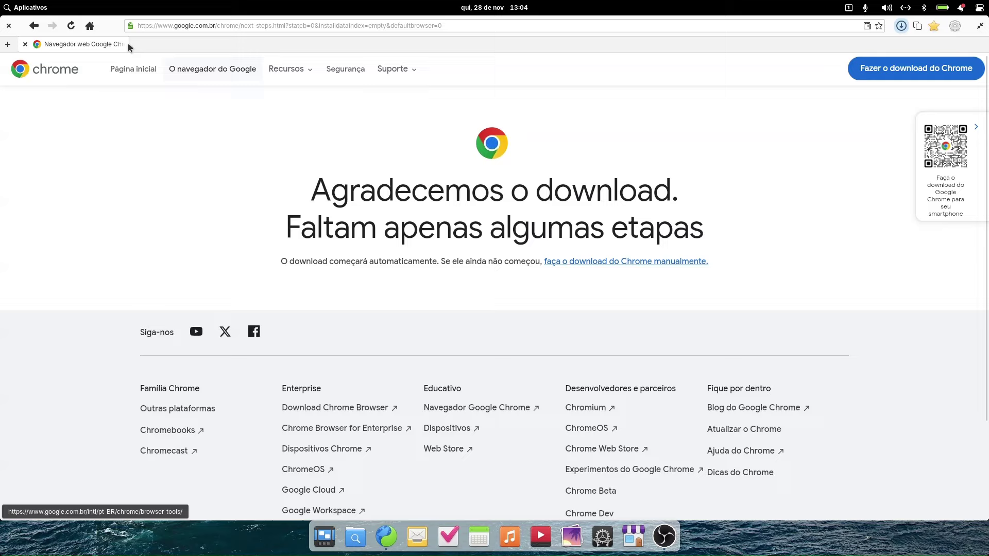
Close the browser and try to open google-chrome-stable_current_amd64.deb from the Downloads folder in the file manager.
left_click(9, 25)
left_click(355, 536)
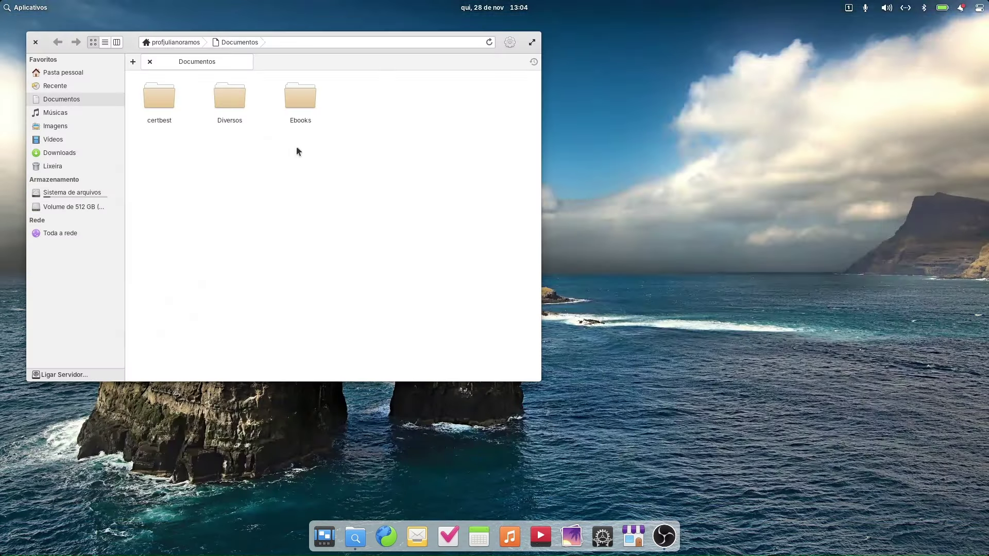
left_click(59, 153)
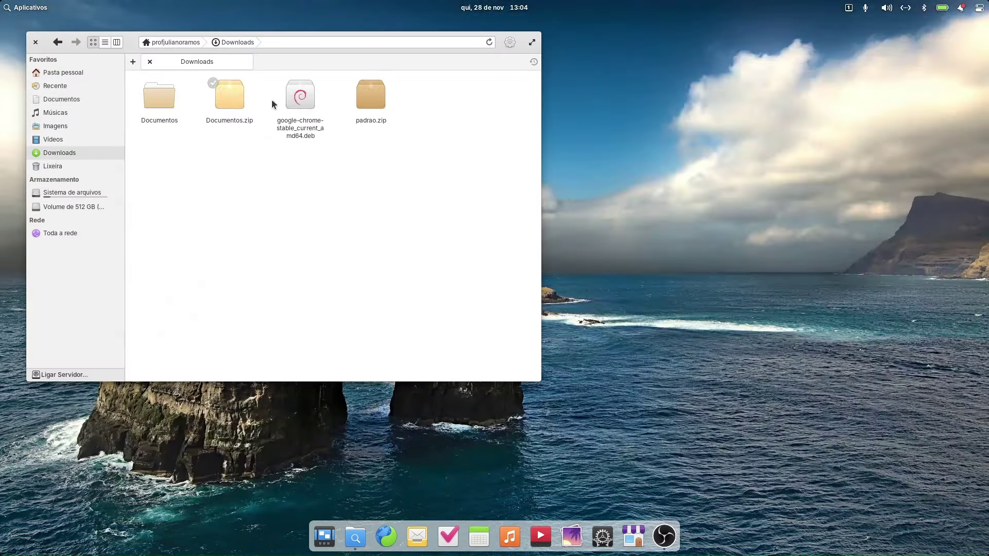
double_click(303, 103)
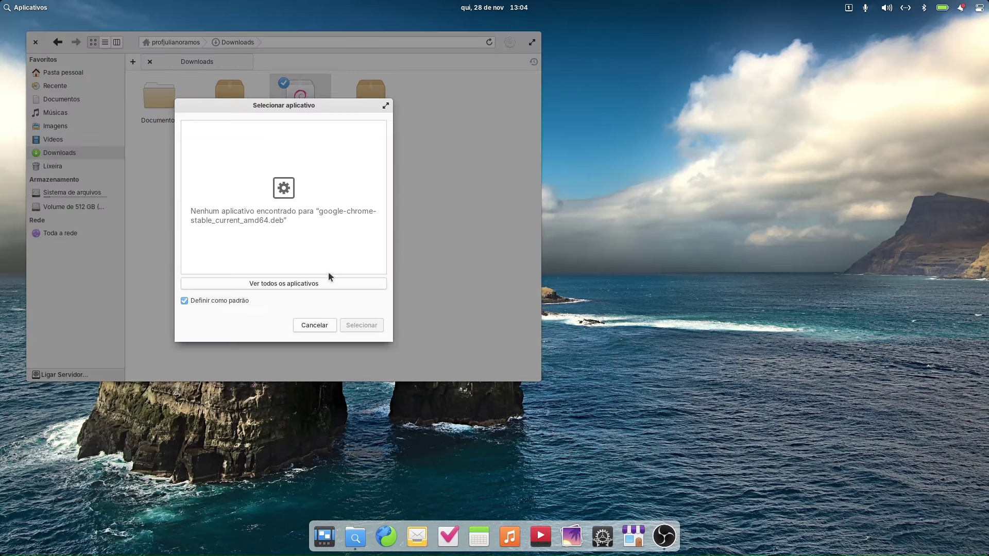
left_click(323, 324)
Check which applications the downloaded Chrome package can be opened with, and close the file manager.
right_click(290, 93)
mouse_move(327, 105)
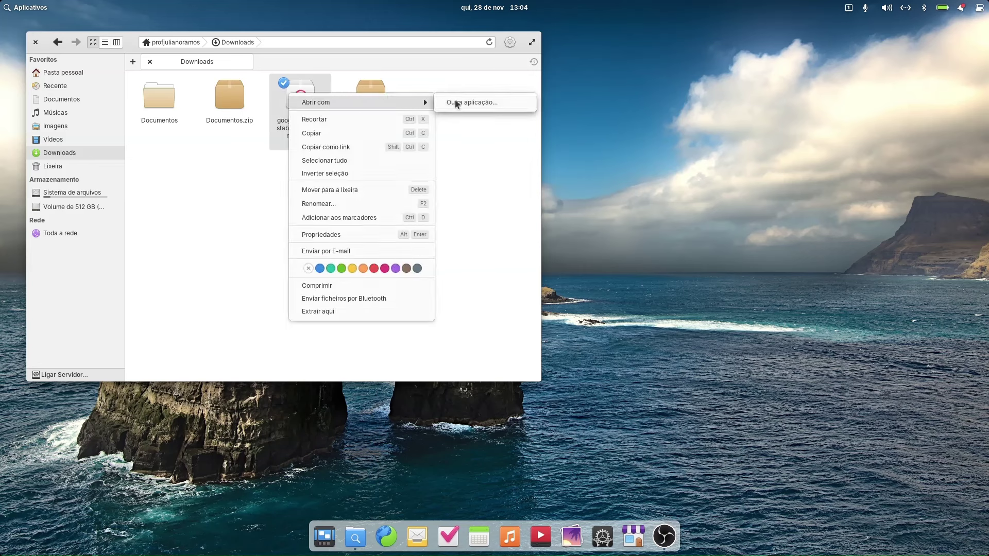
left_click(471, 182)
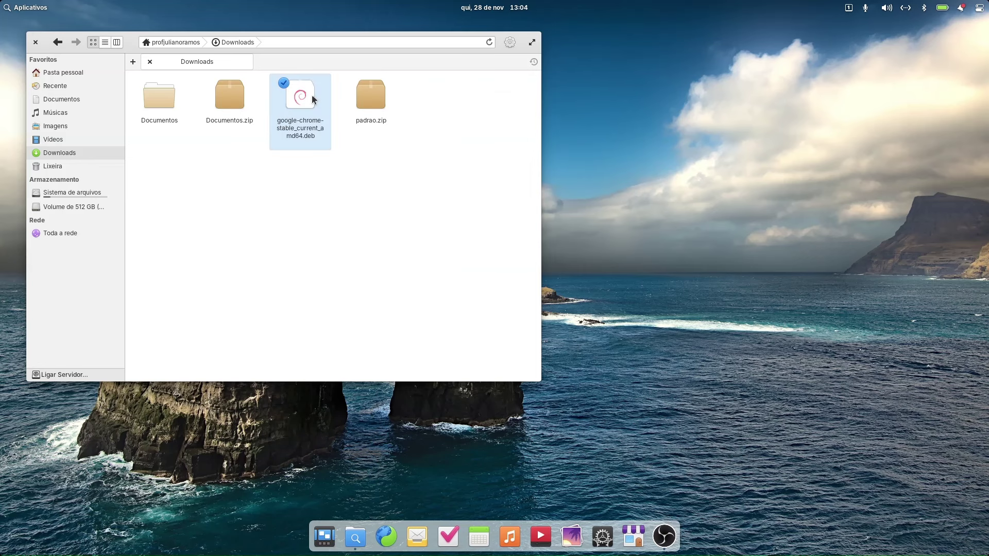
left_click(36, 42)
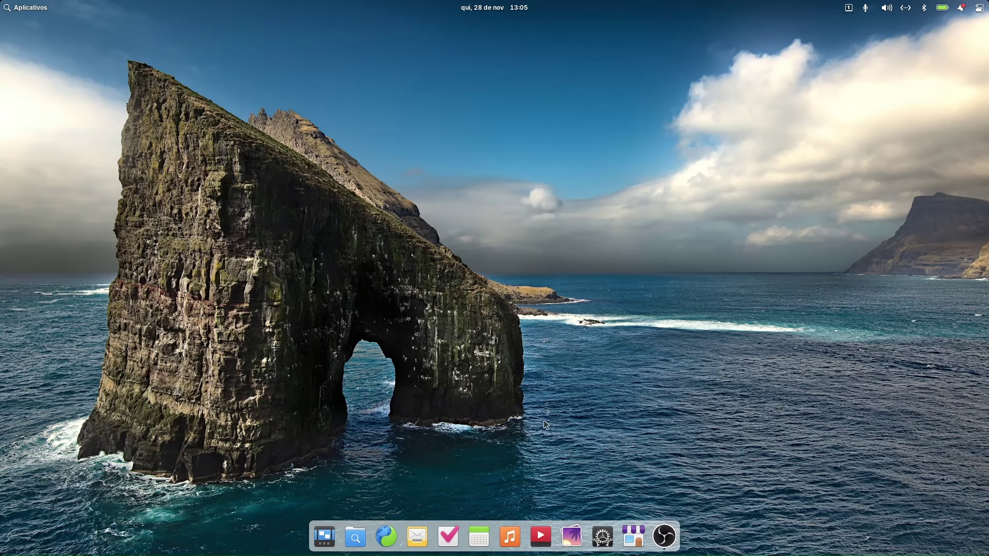
Open the app store, search it for "gdebi" and clear the search.
left_click(638, 540)
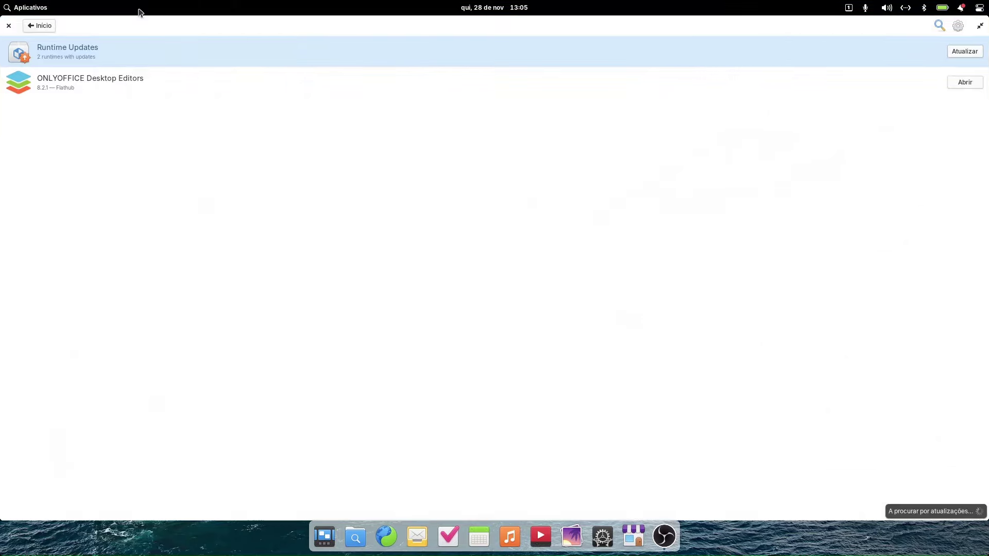
left_click(39, 25)
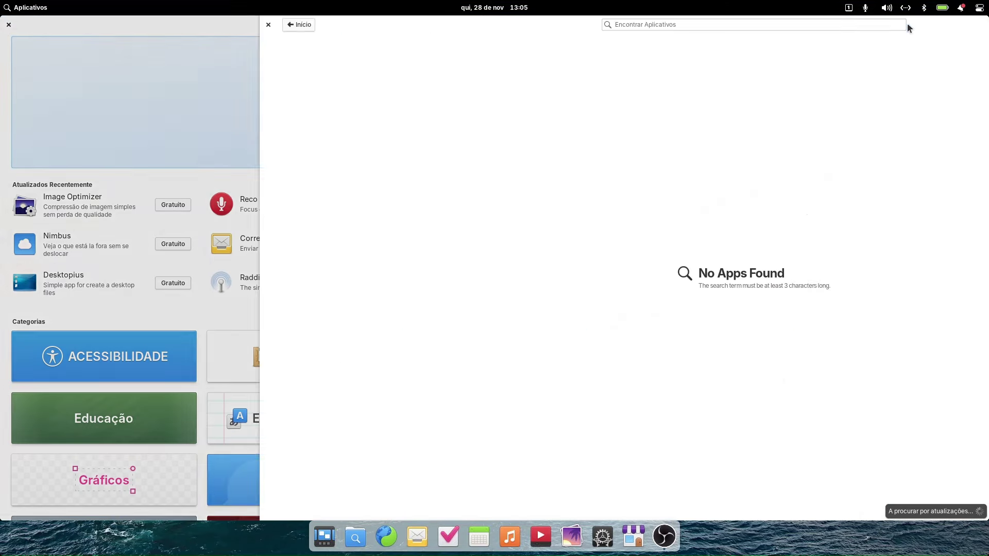
left_click(940, 24)
type("gdebi")
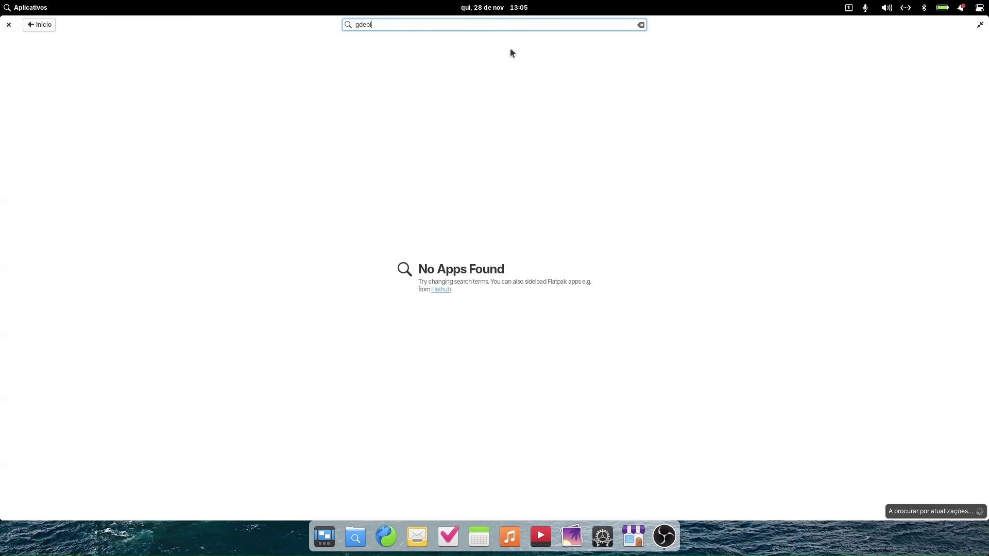
key("BackSpace")
key("BackSpace")
key("BackSpace")
key("BackSpace")
key("BackSpace")
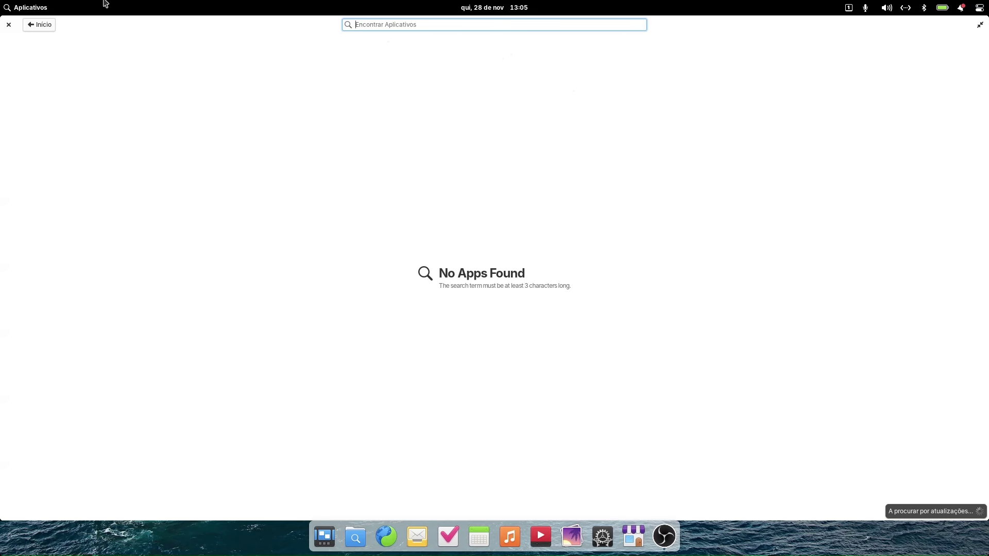
Search the store for "install" and for "deb", and look through the results for a .deb package installer.
type("l")
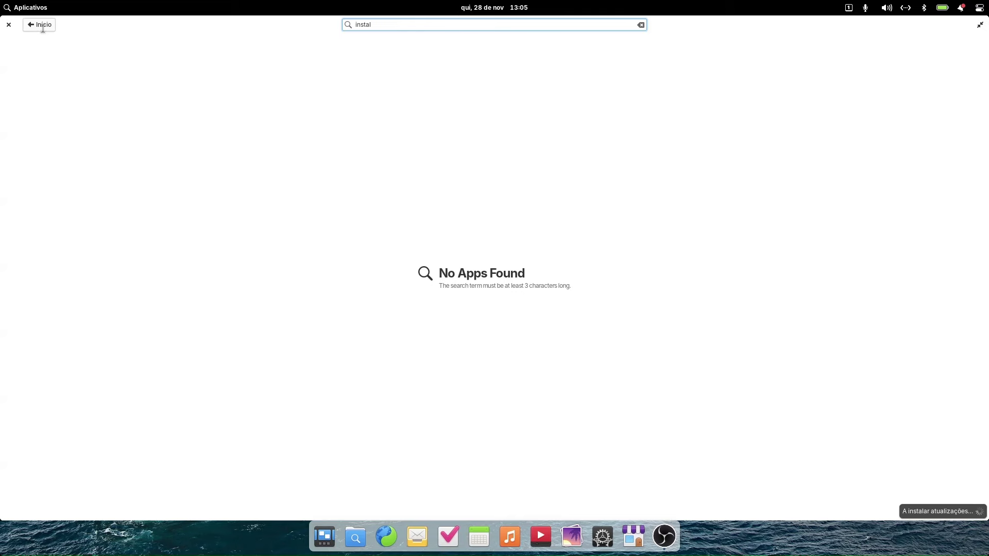
type("nstal")
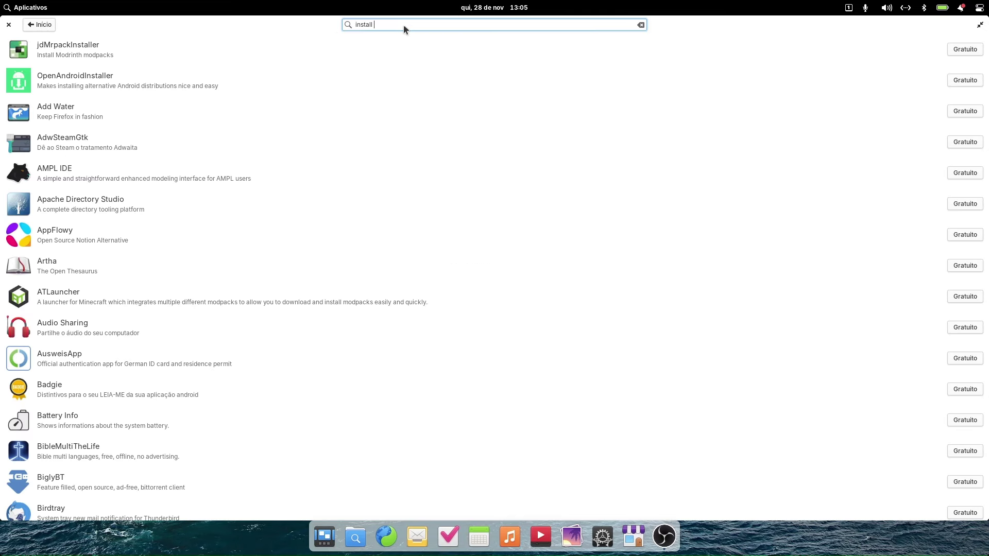
triple_click(388, 28)
type("deb")
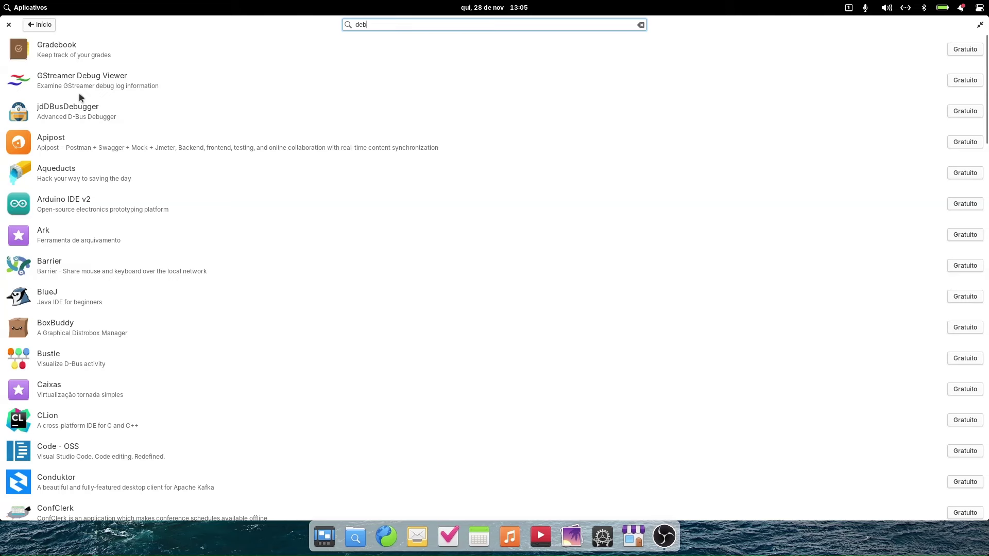
scroll(127, 304, "down", 5)
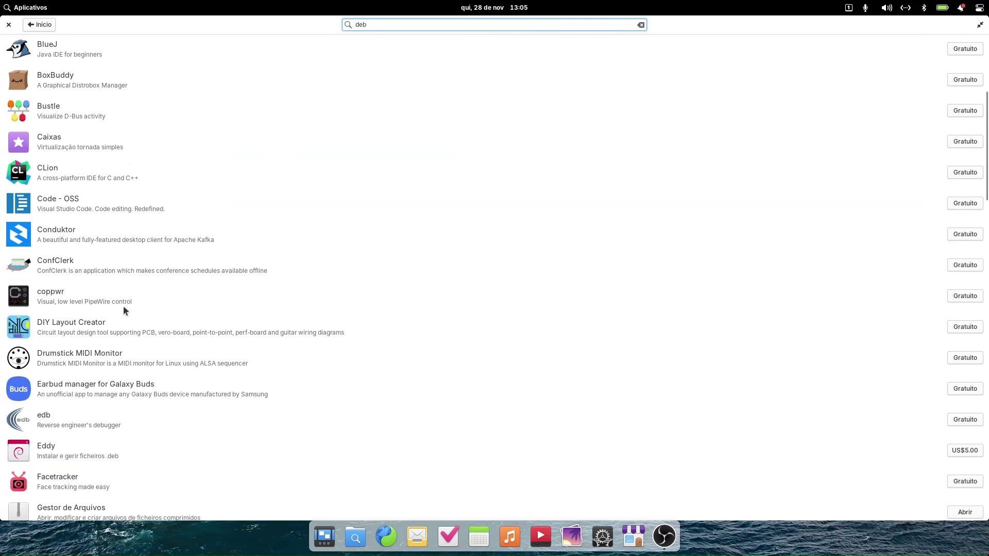
scroll(122, 306, "down", 5)
scroll(55, 170, "up", 6)
Return to the store's home page and open the Sistema category.
left_click(40, 24)
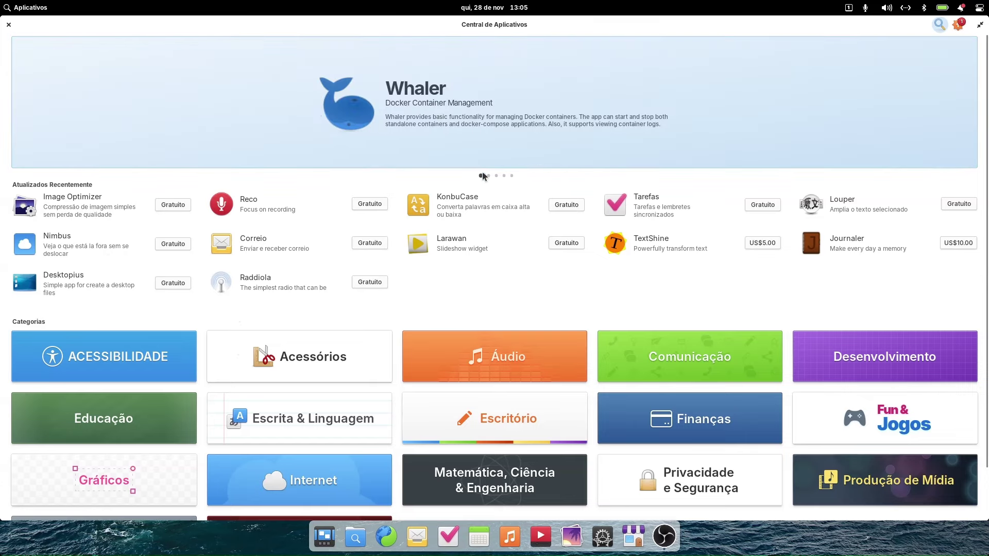
scroll(428, 265, "down", 2)
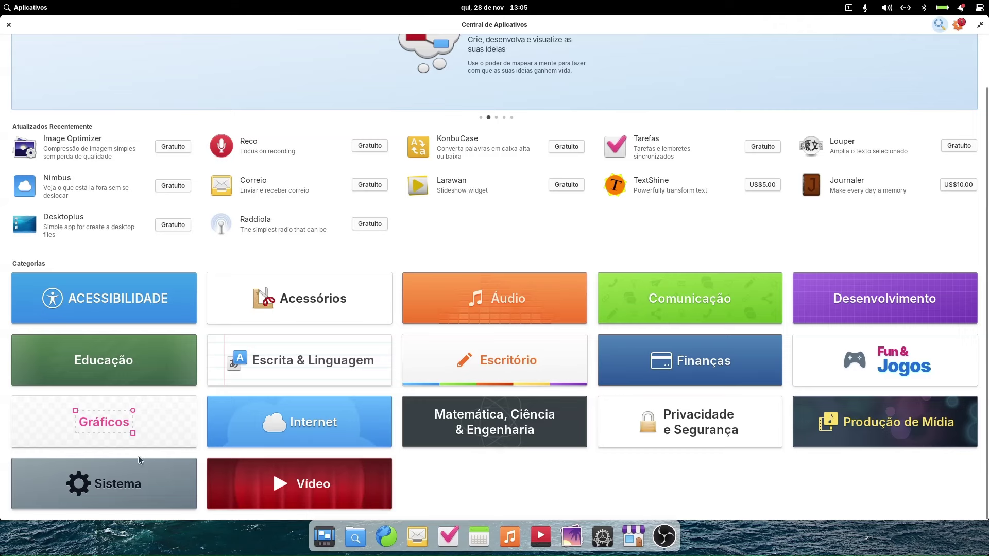
left_click(131, 484)
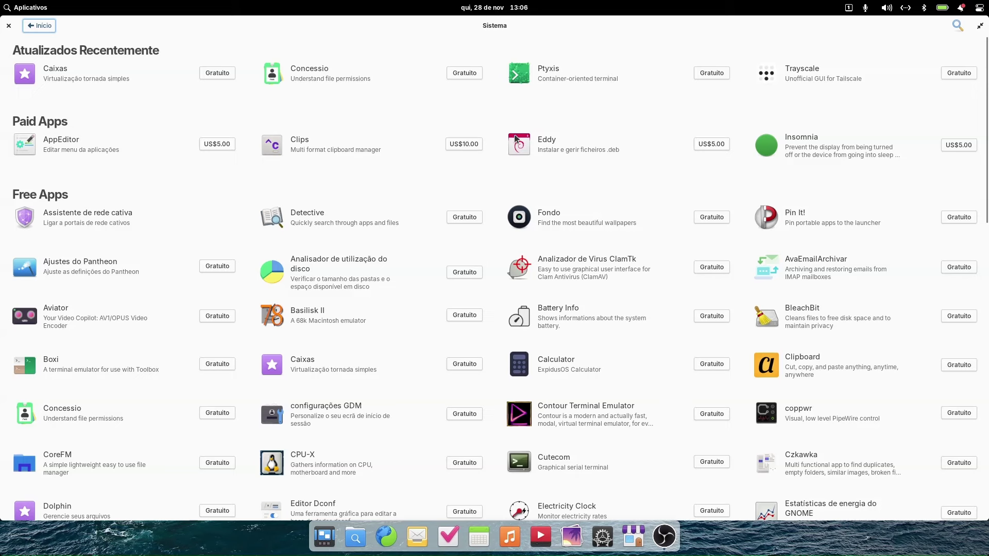
Set the payment for Eddy, the .deb file installer, to $0 and install it as a free trial.
left_click(712, 144)
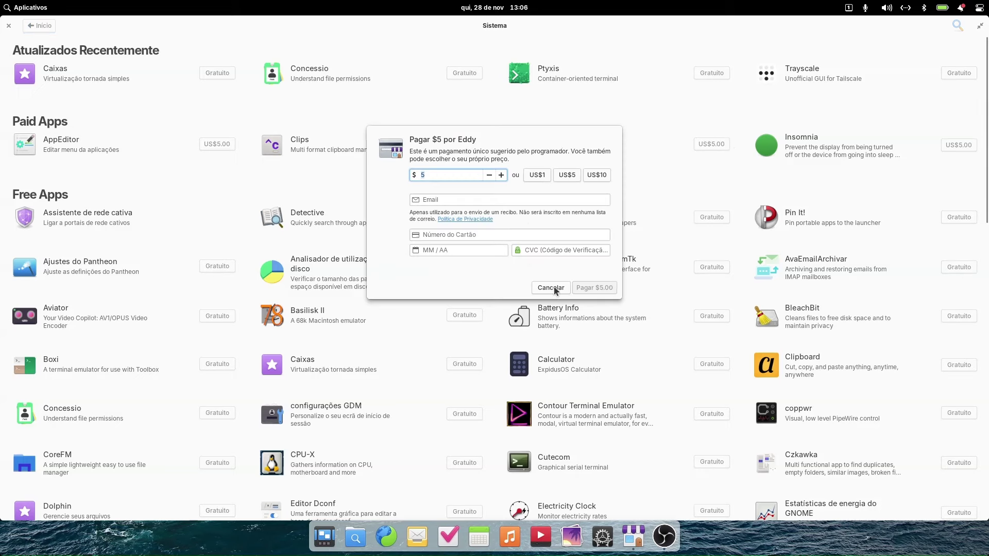
left_click(551, 288)
left_click(712, 146)
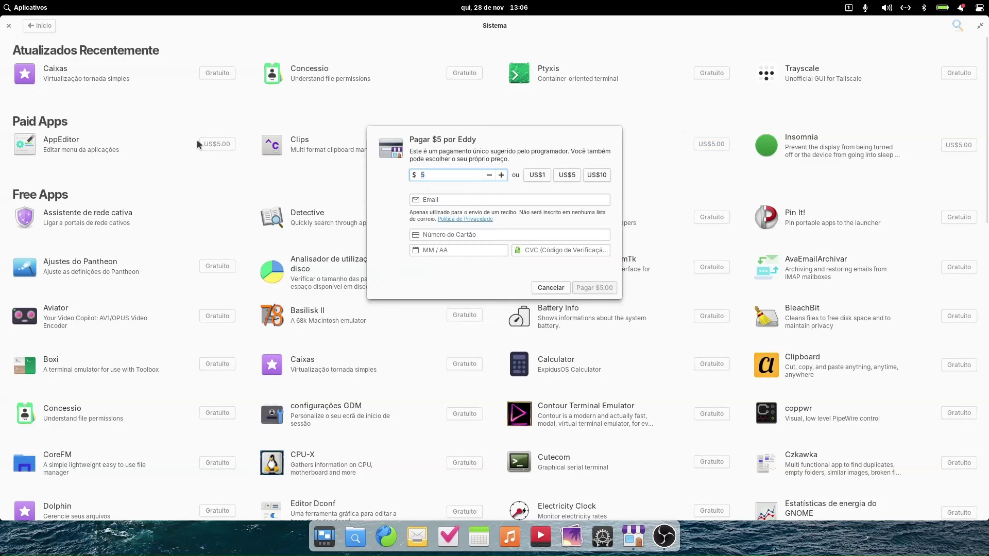
type("0")
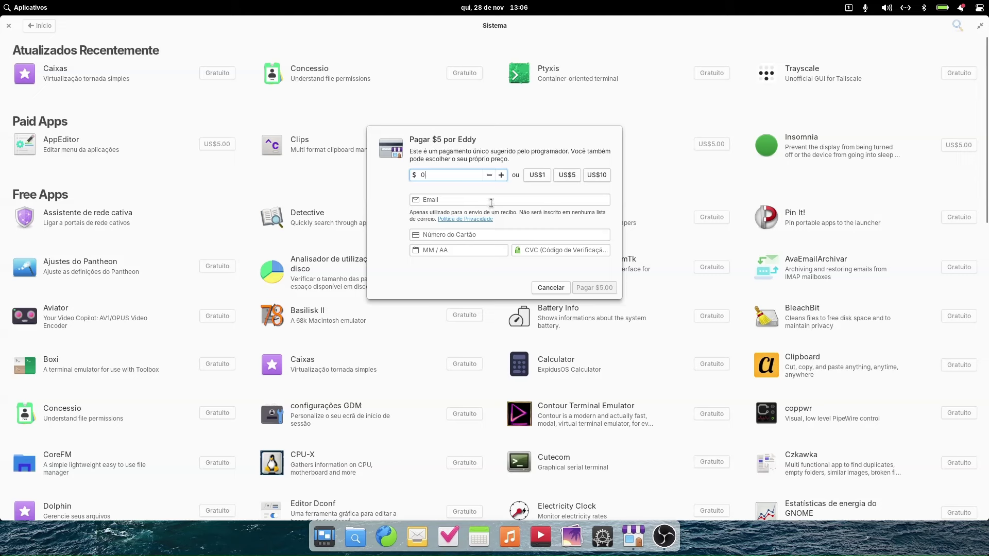
key("Return")
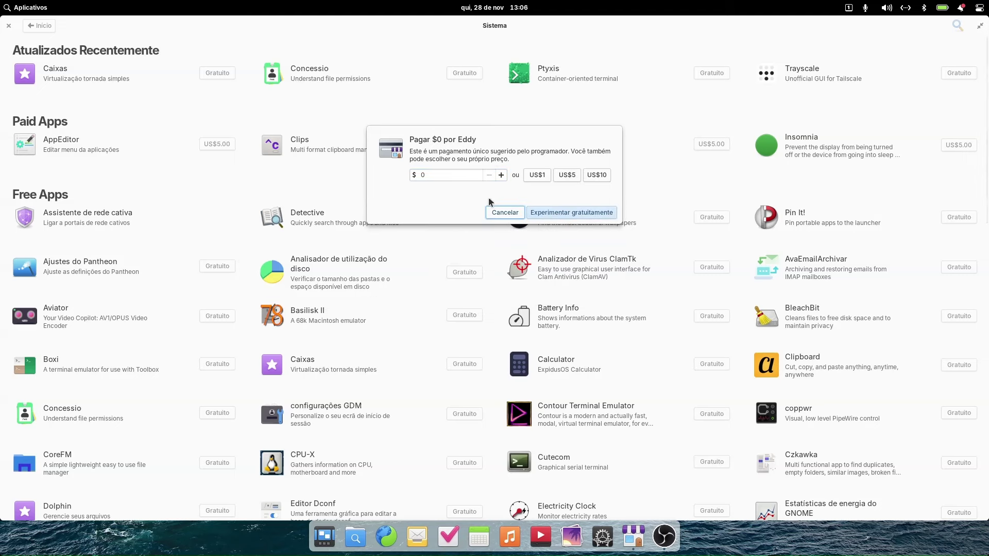
left_click(559, 213)
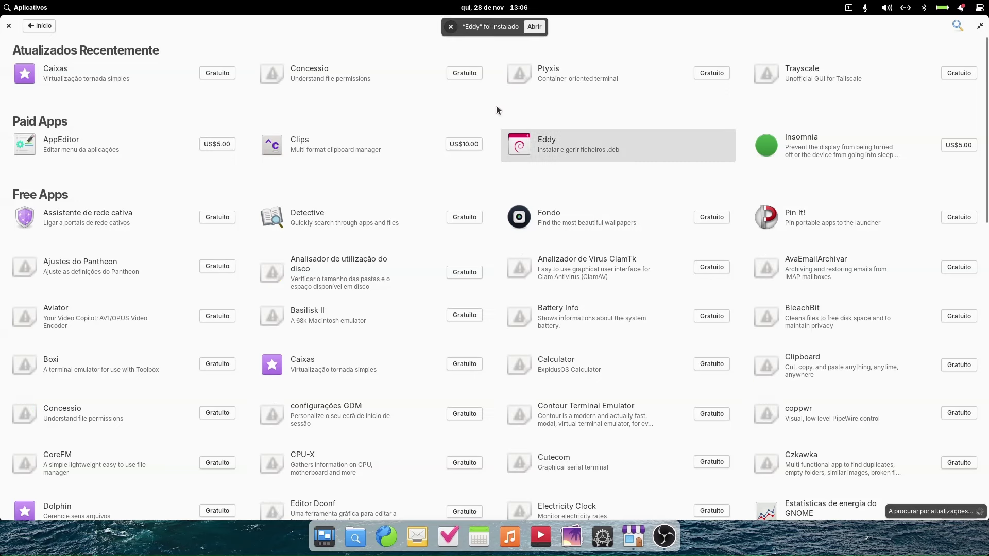
Close the app store and switch to the file manager showing the Downloads folder.
left_click(10, 25)
left_click(364, 543)
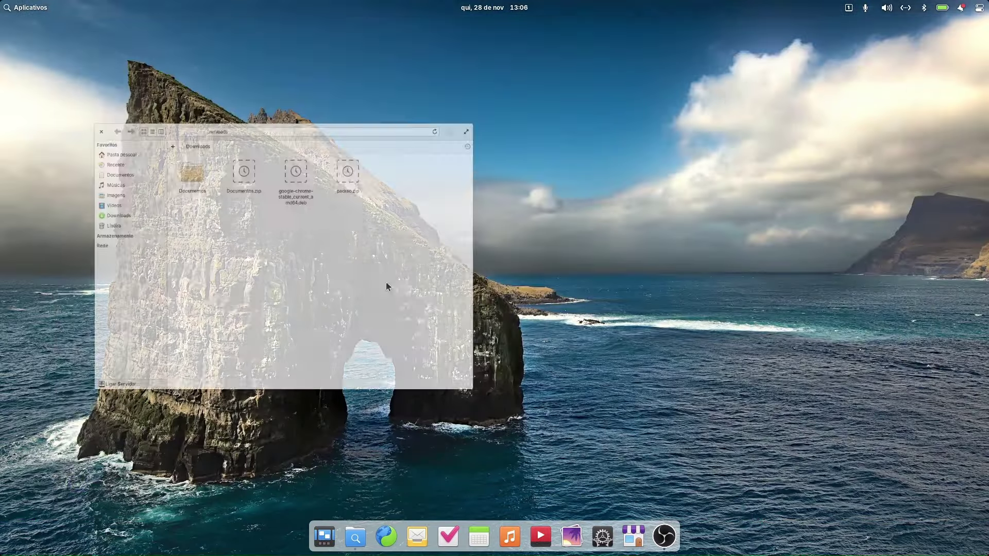
right_click(311, 114)
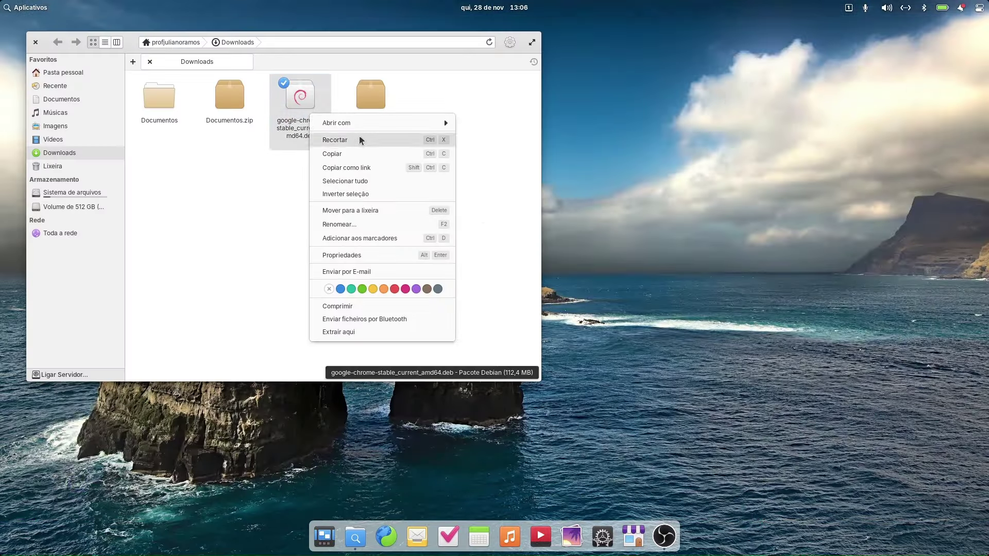
left_click(298, 101)
double_click(298, 102)
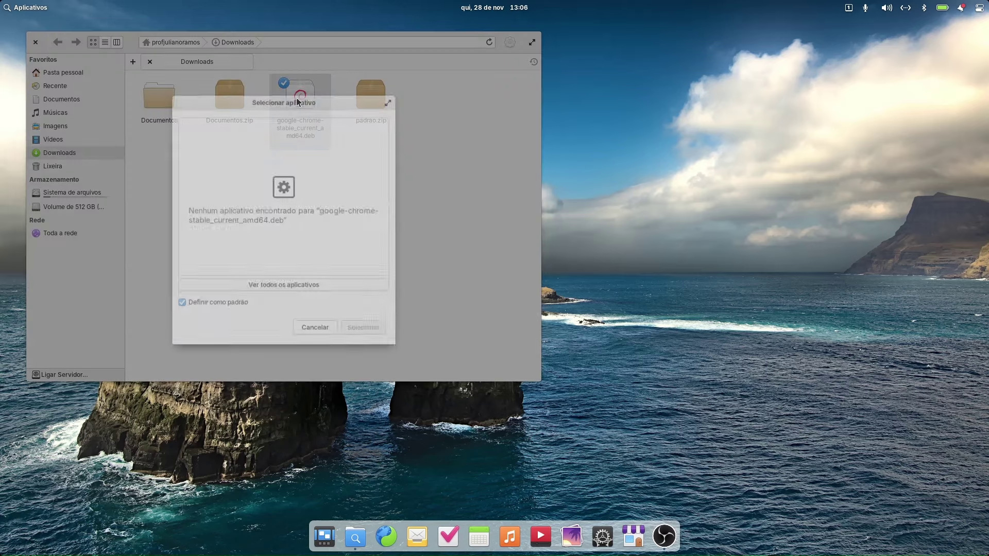
left_click(304, 285)
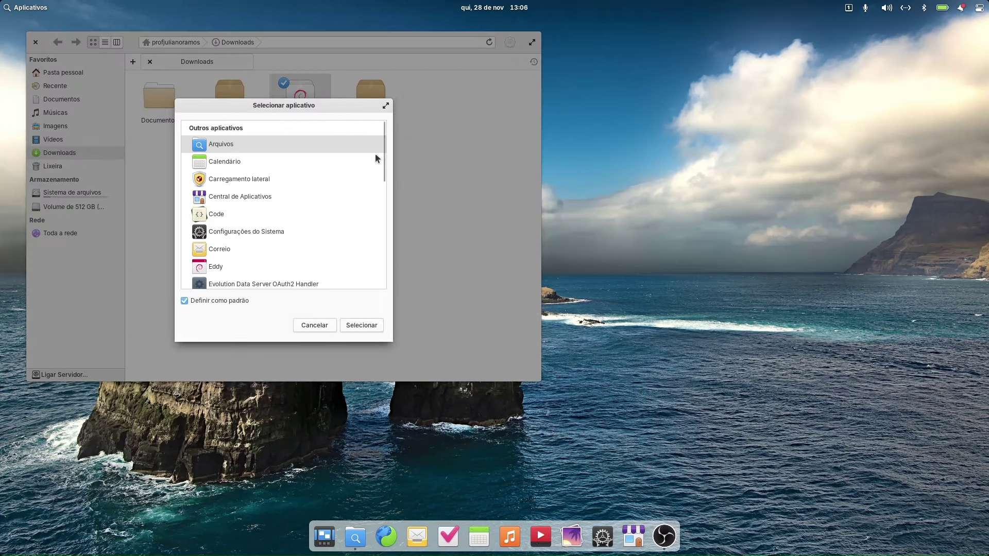
left_click(201, 272)
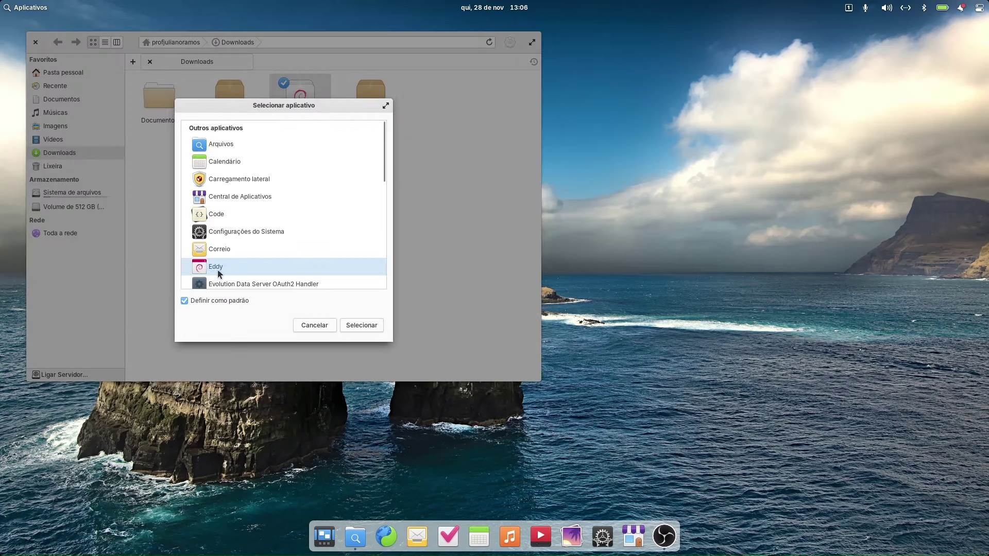
left_click(315, 326)
Open google-chrome-stable_current_amd64.deb and choose Eddy from the full application list as its default application.
double_click(295, 106)
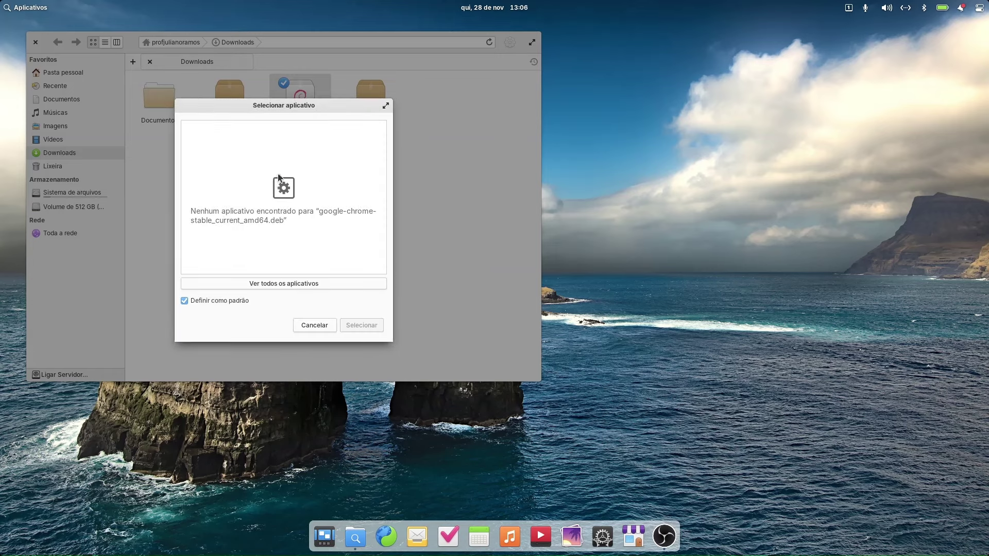
left_click(309, 285)
left_click(215, 270)
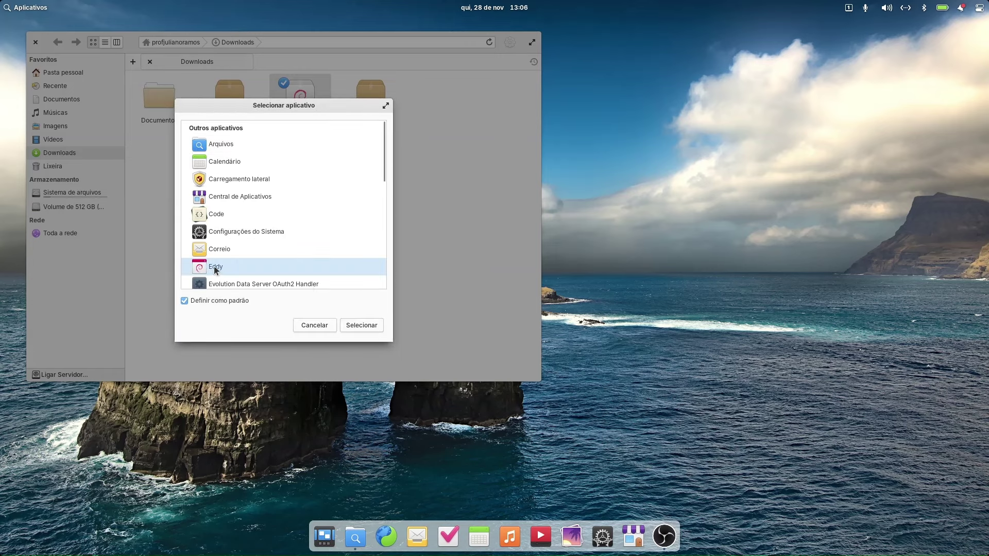